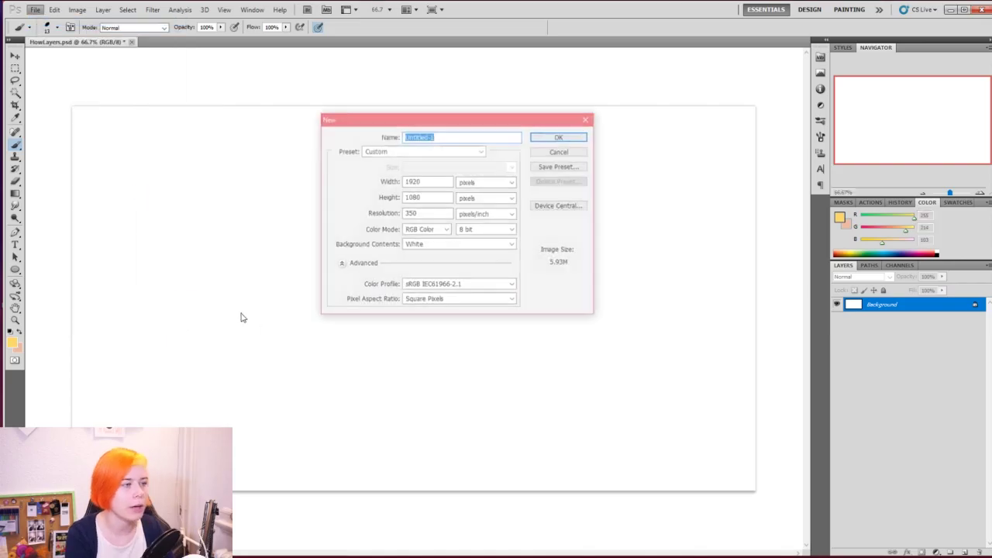
Examine the new document's preset, width, height and resolution settings, and dismiss the dialog without creating a document.
click(483, 155)
click(481, 152)
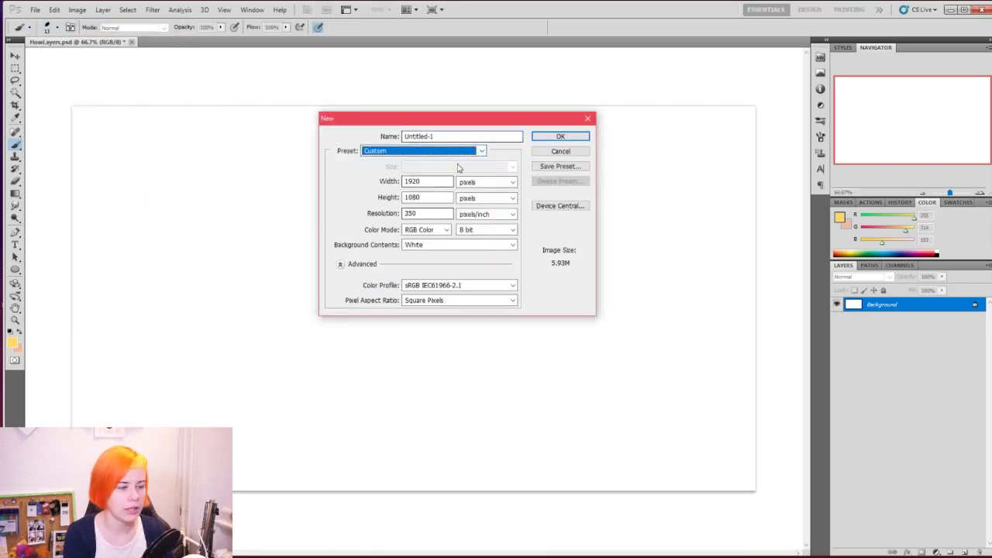
click(438, 183)
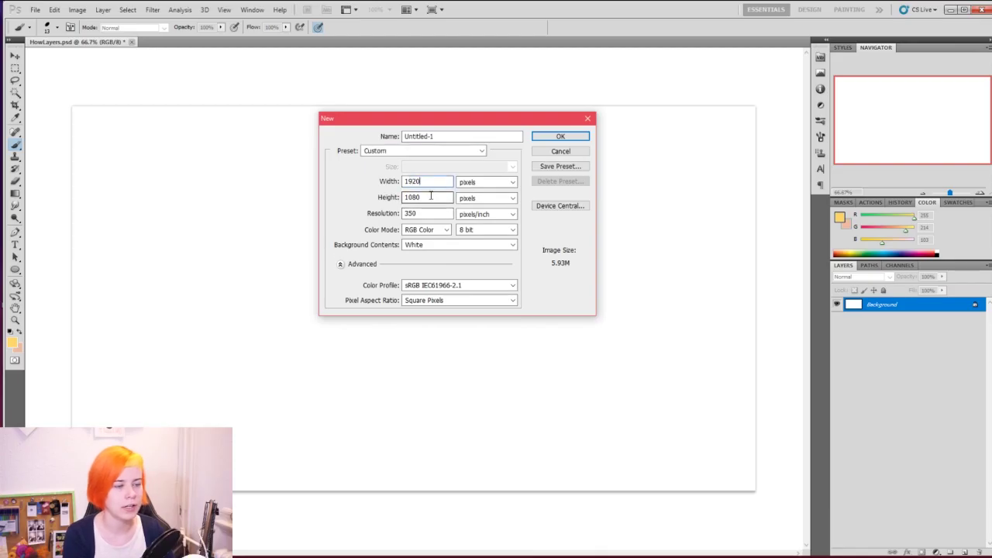
click(431, 200)
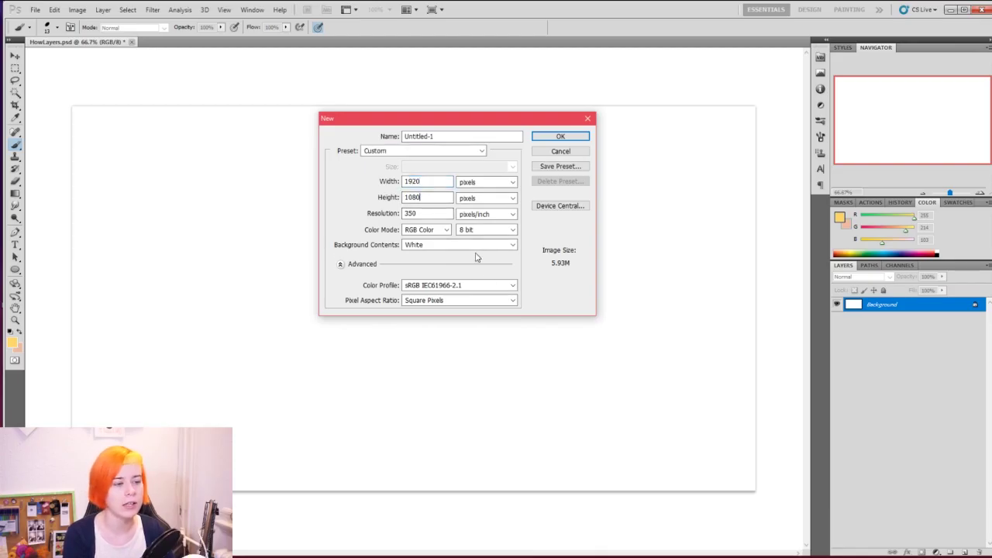
click(438, 211)
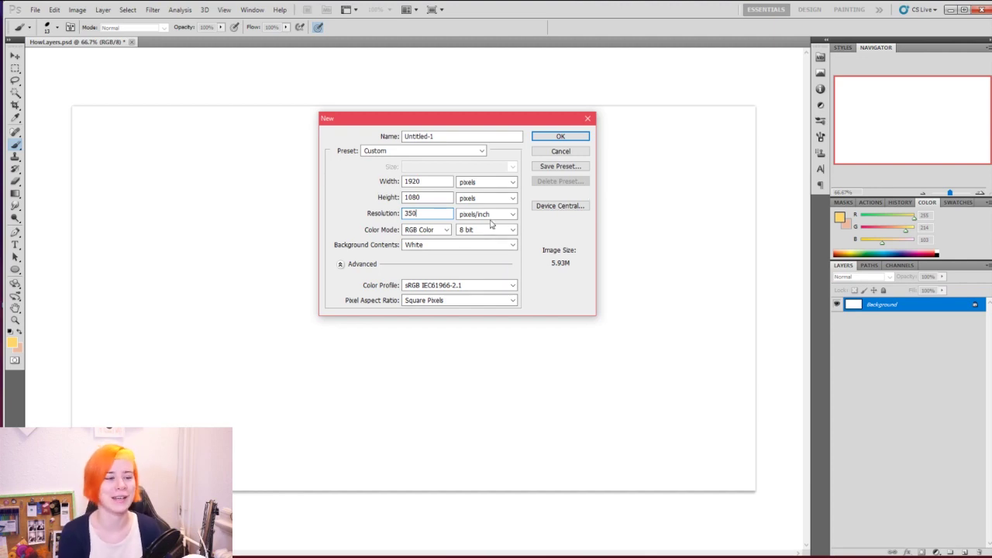
click(588, 118)
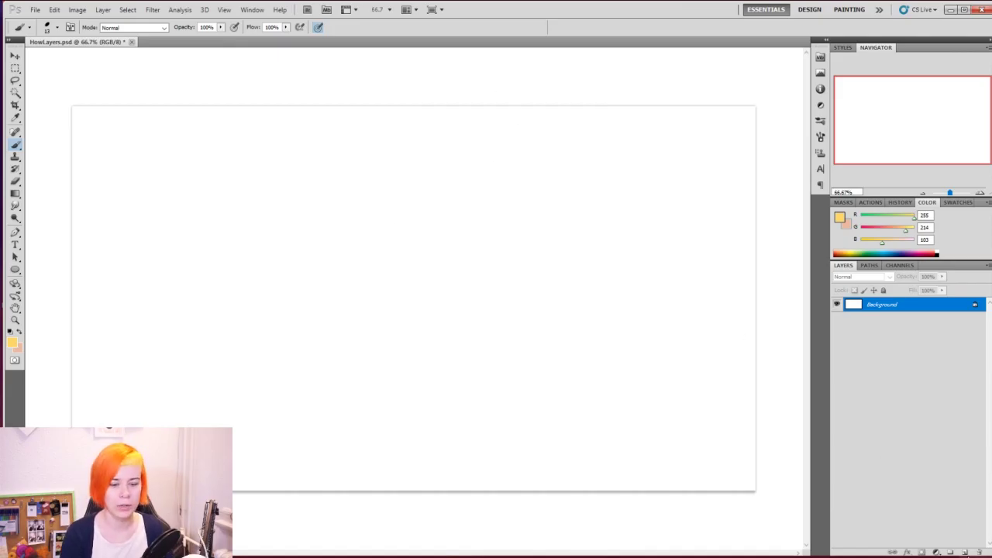
Add a new layer above the Background and set the brush colour to RGB 255, 51, 103.
click(965, 552)
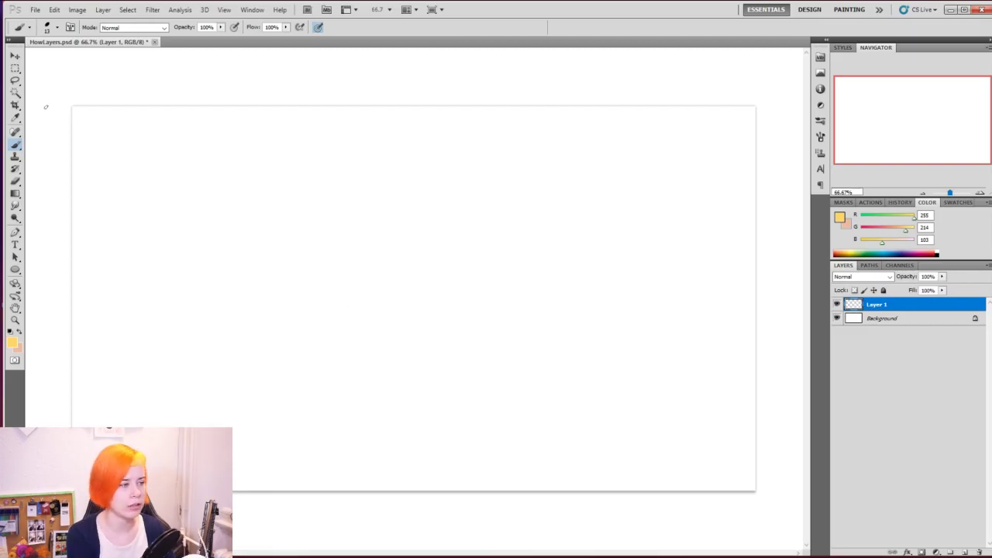
click(873, 321)
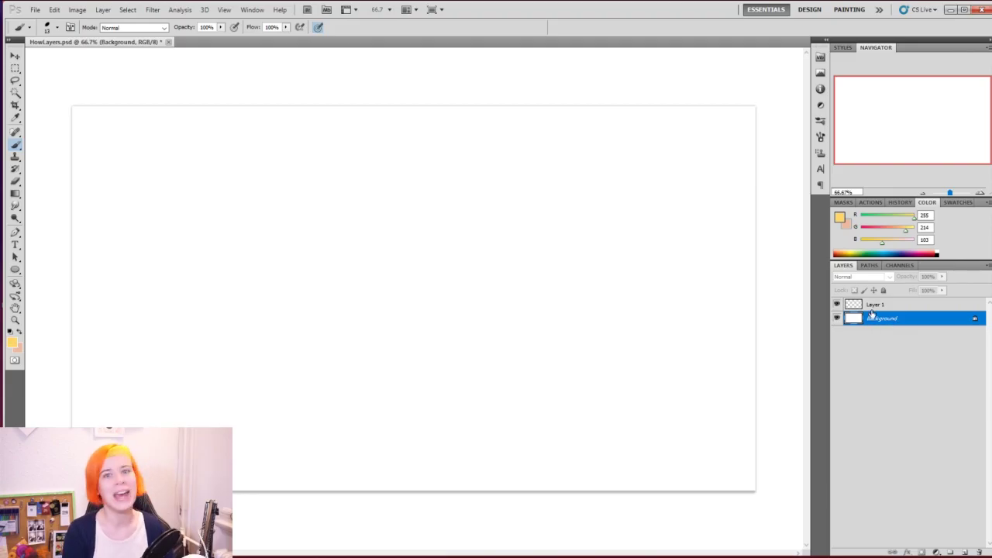
click(896, 305)
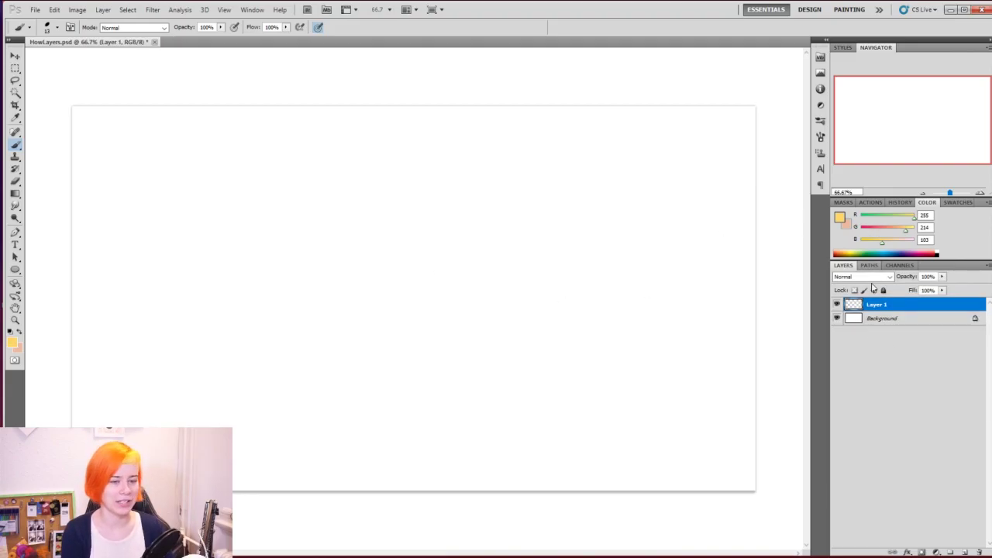
click(872, 229)
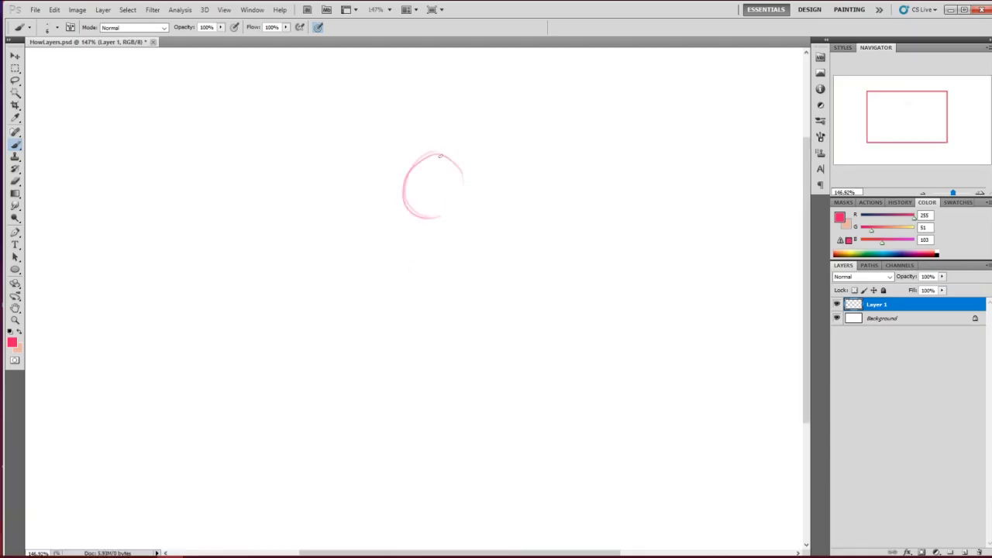
Sketch a rough standing figure on the new layer, with head, hair, neck, shoulders, torso and legs.
drag(403, 194, 432, 253)
drag(490, 241, 419, 286)
drag(481, 263, 434, 394)
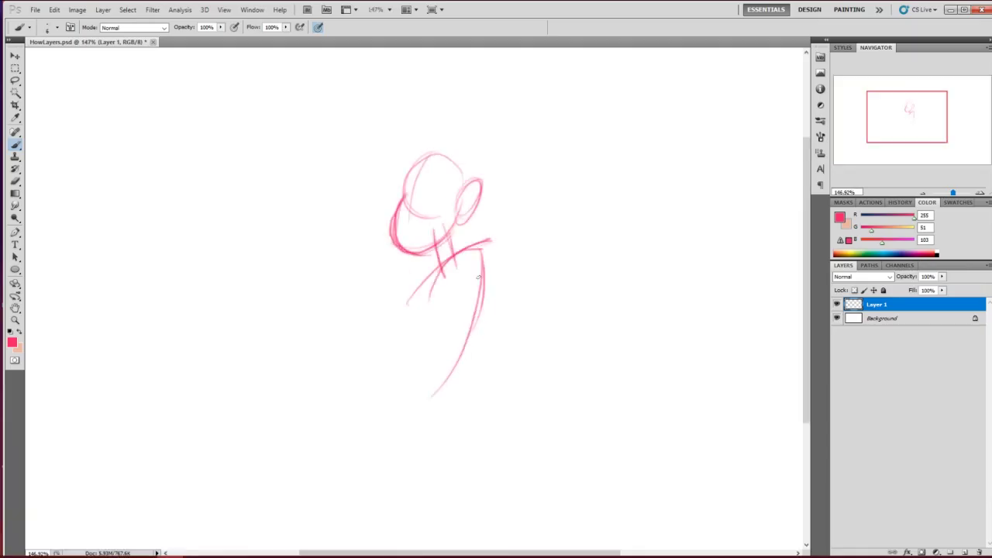
drag(411, 303, 426, 388)
drag(459, 387, 473, 508)
drag(423, 383, 395, 500)
drag(403, 180, 392, 228)
mouse_move(461, 155)
mouse_down()
mouse_move(450, 252)
mouse_move(497, 325)
mouse_move(434, 403)
mouse_move(470, 317)
mouse_move(468, 485)
mouse_up()
Scale the rough figure down with Free Transform so the whole body fits the view.
key(ctrl+t)
drag(513, 514, 433, 352)
key(Return)
Rework the legs of the rough figure and add the face details to complete the full-body sketch.
drag(419, 311, 412, 467)
key(l)
mouse_move(373, 325)
mouse_down()
mouse_move(477, 326)
mouse_move(469, 435)
mouse_up()
key(ctrl+d)
click(414, 107)
click(425, 110)
drag(418, 284, 410, 409)
drag(425, 280, 424, 414)
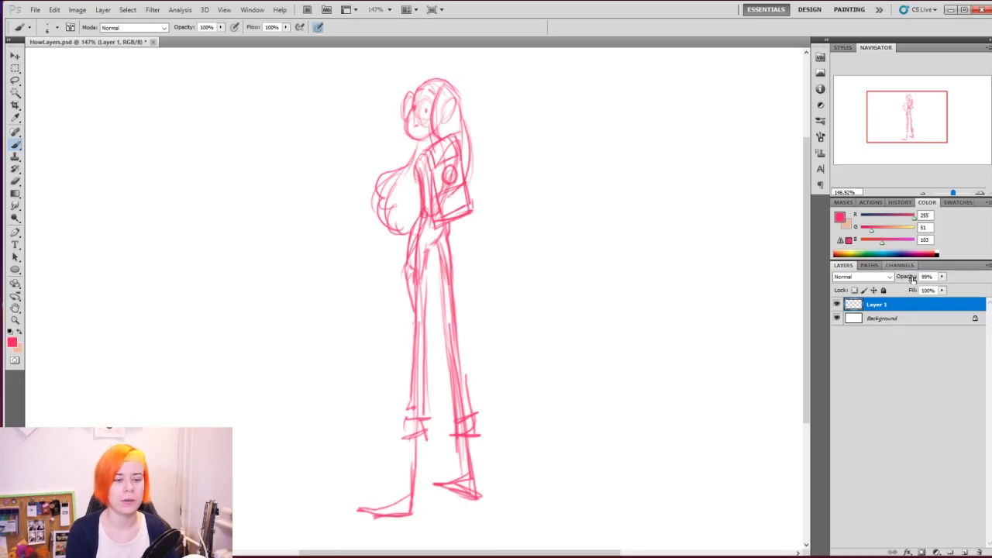
Lower the sketch layer's opacity to 22% and add a new empty layer above it.
drag(907, 279, 860, 280)
click(963, 550)
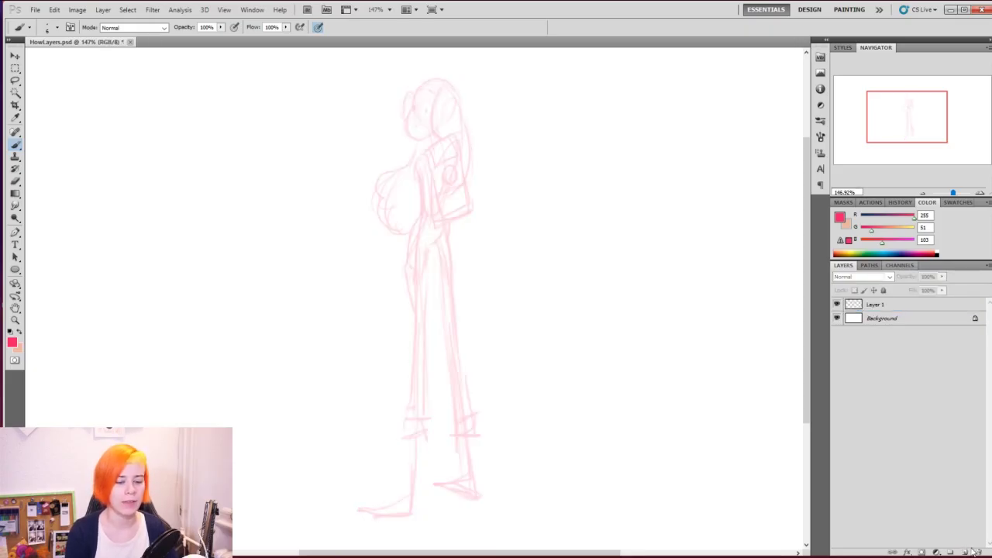
click(967, 552)
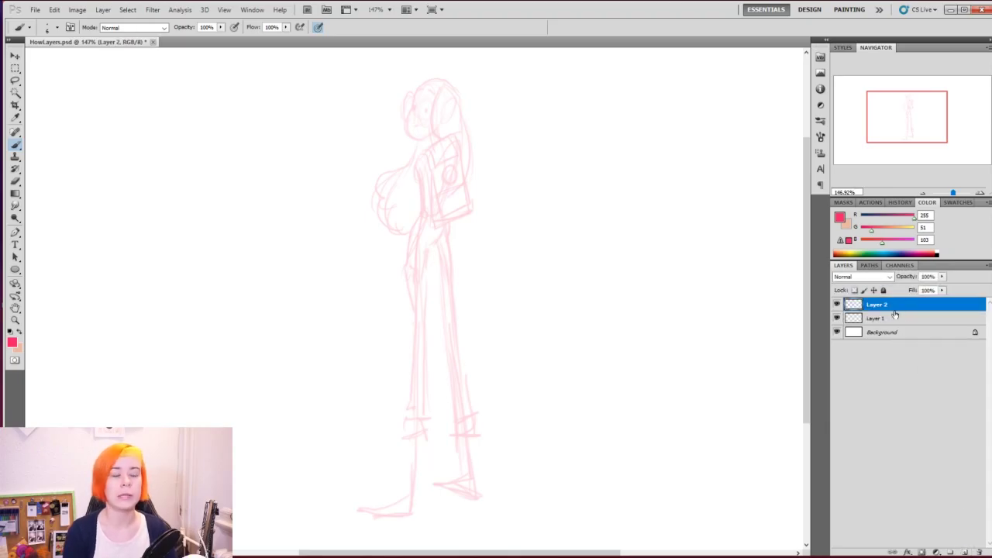
Create a layer group above Layer 2 and name it Sketch.
shift+click(899, 320)
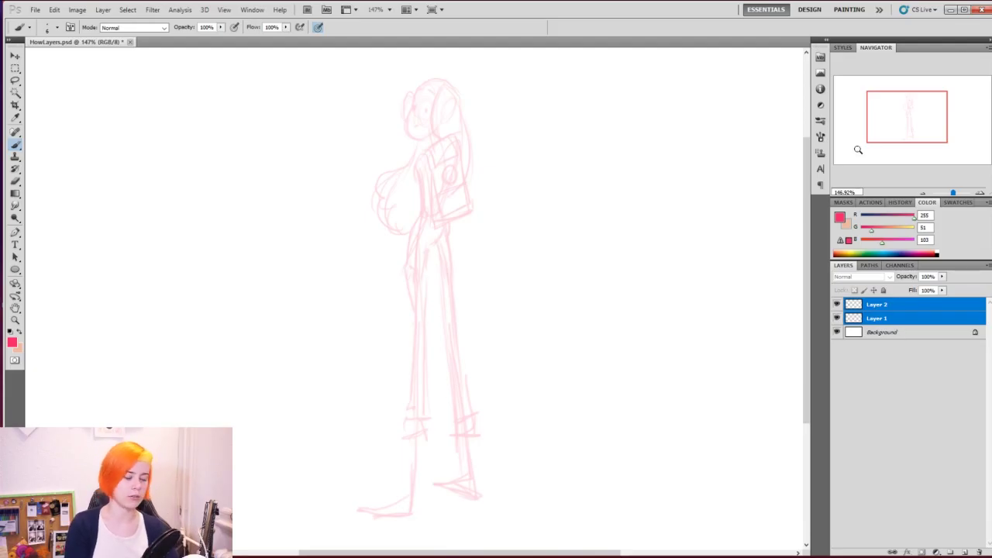
click(951, 551)
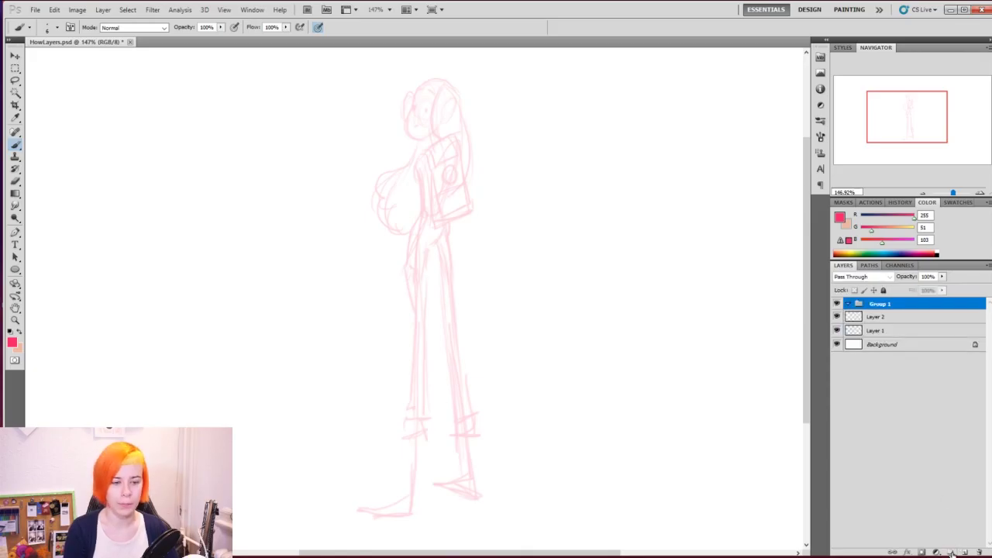
double_click(883, 304)
text(Sketch)
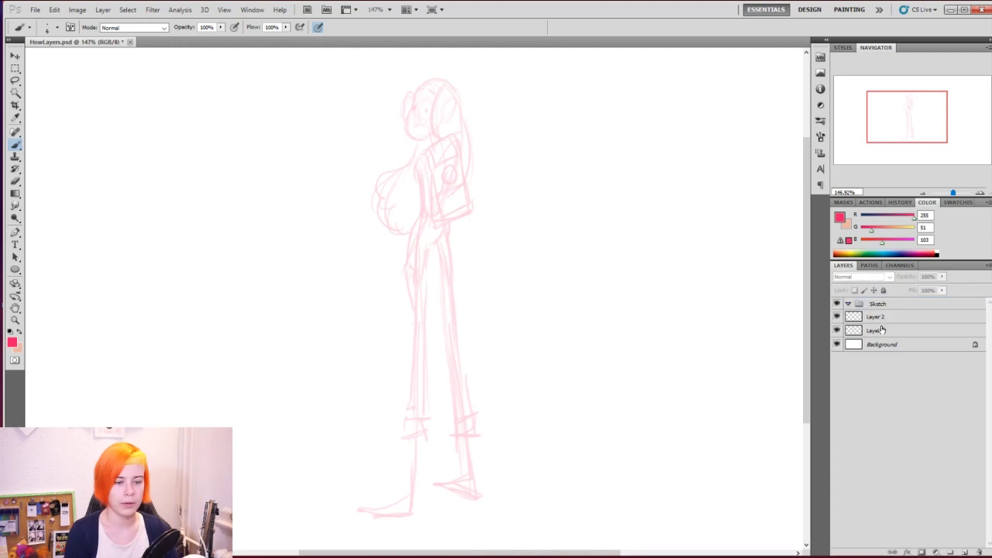
Move Layer 1 and Layer 2 together into the Sketch group.
click(880, 320)
shift+click(888, 329)
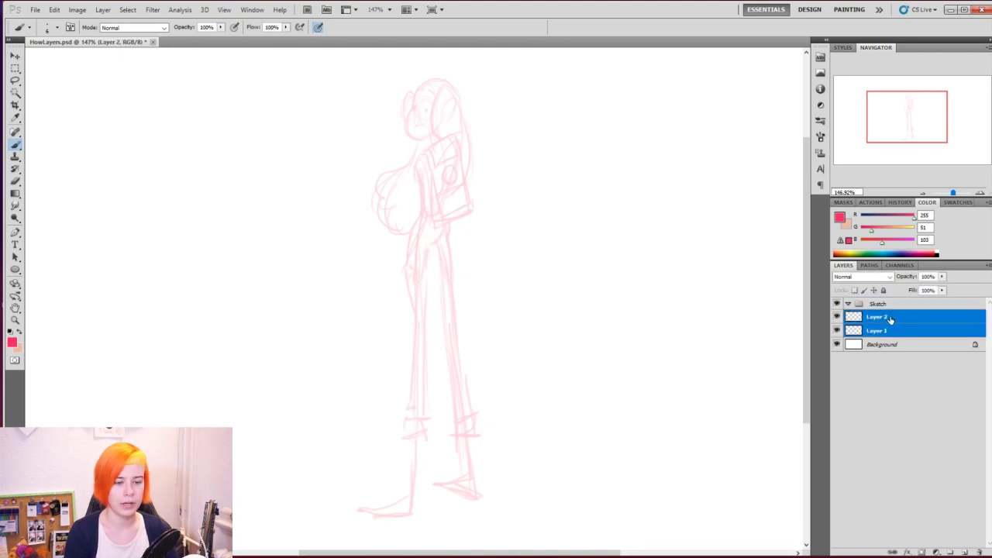
drag(891, 319, 894, 305)
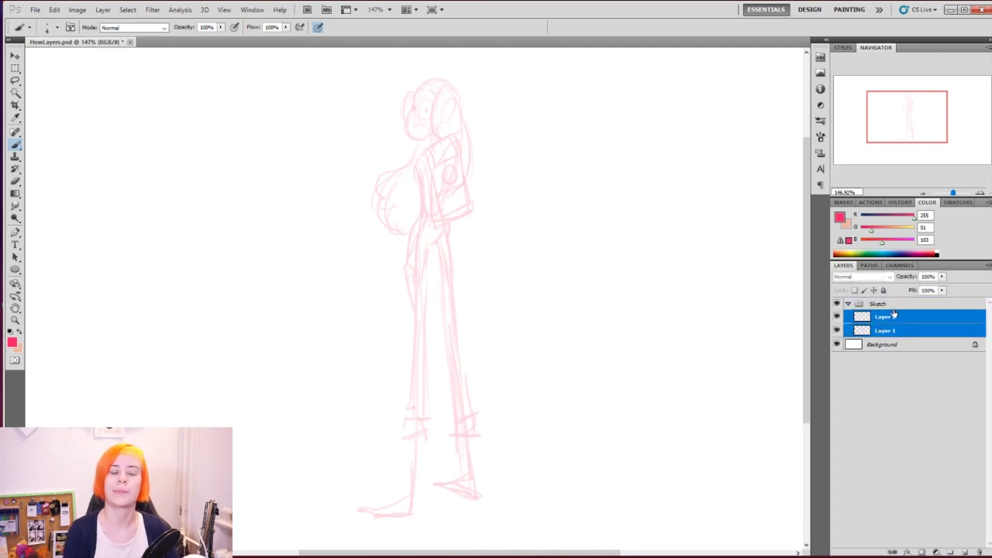
Rename Layer 1 as Sketch and Layer 2 as Sketch_02.
click(884, 317)
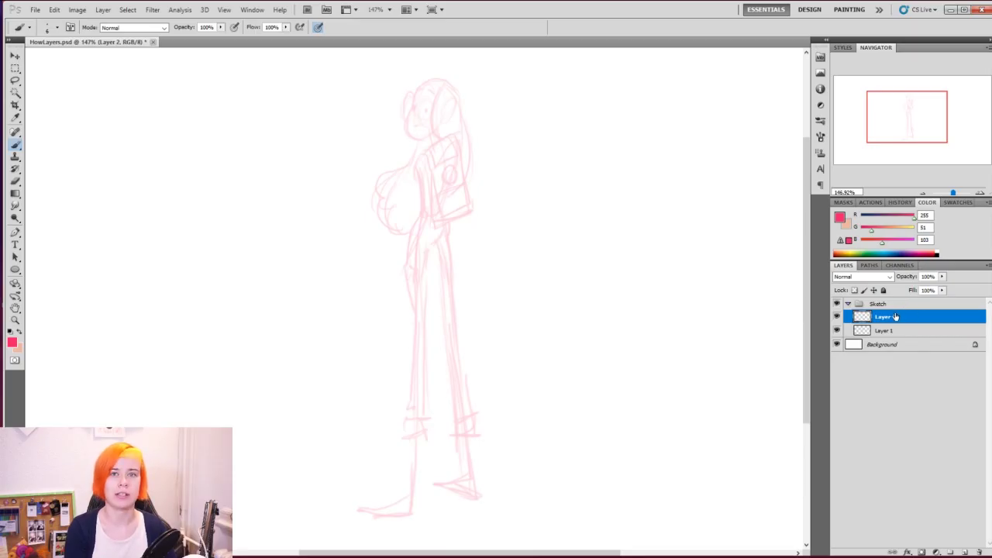
double_click(885, 331)
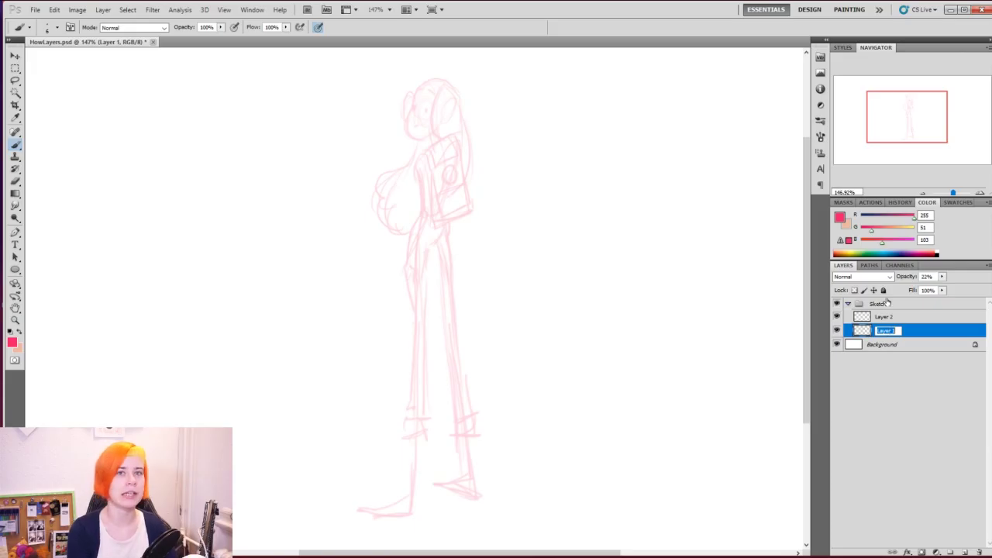
text(Sk)
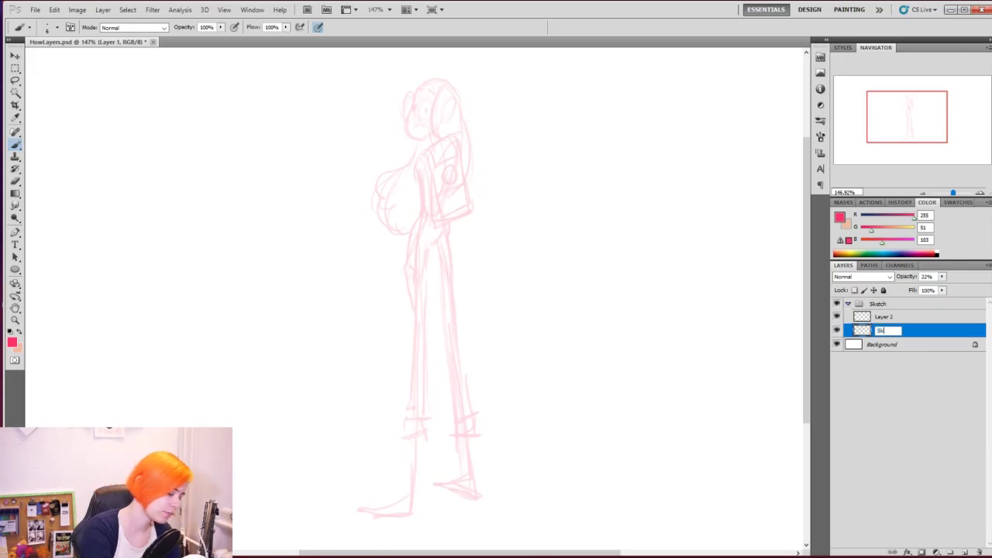
text(etch)
key(Tab)
text(Sketch_02)
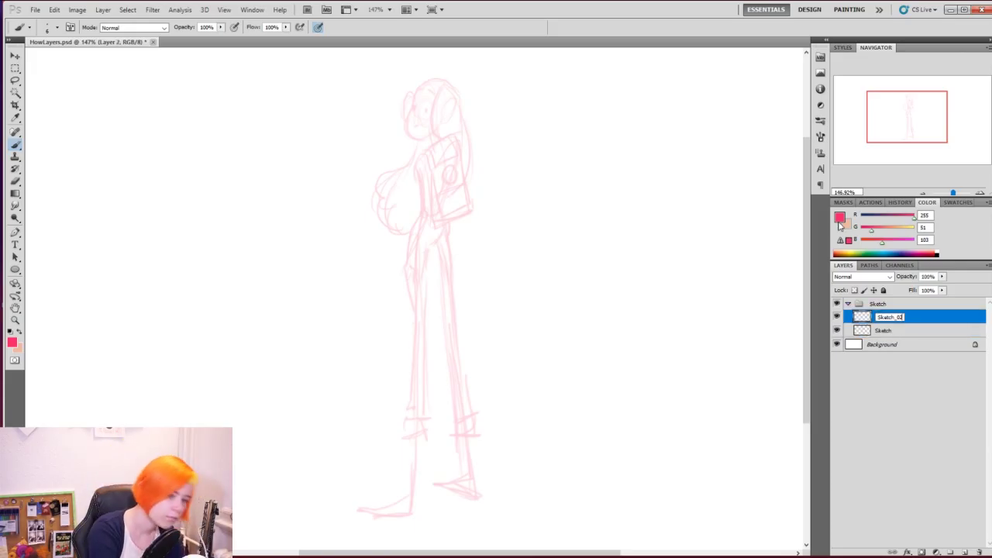
click(898, 412)
On the Sketch_02 layer, brush a cleaner line over the front contour of the figure's face.
click(888, 317)
key(ctrl+0)
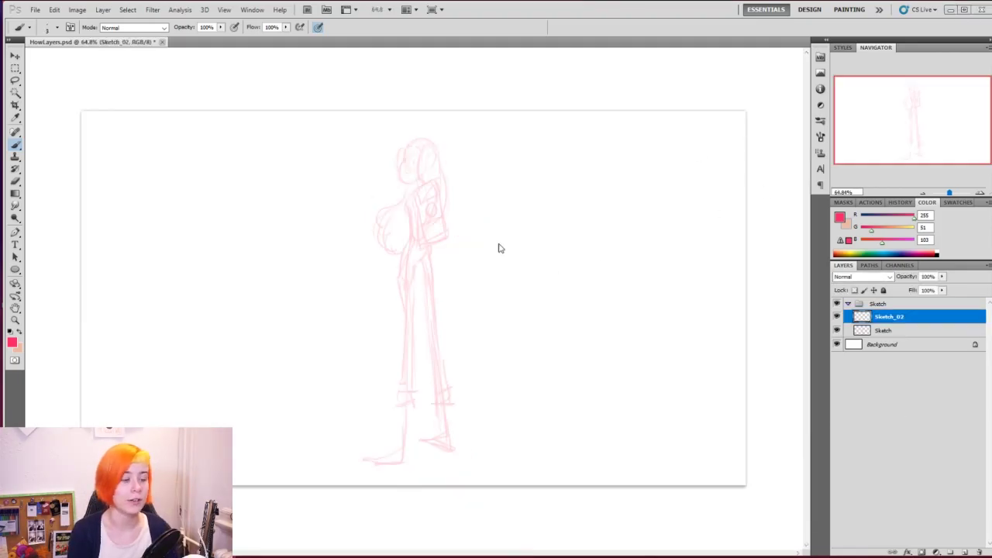
key(ctrl+space)
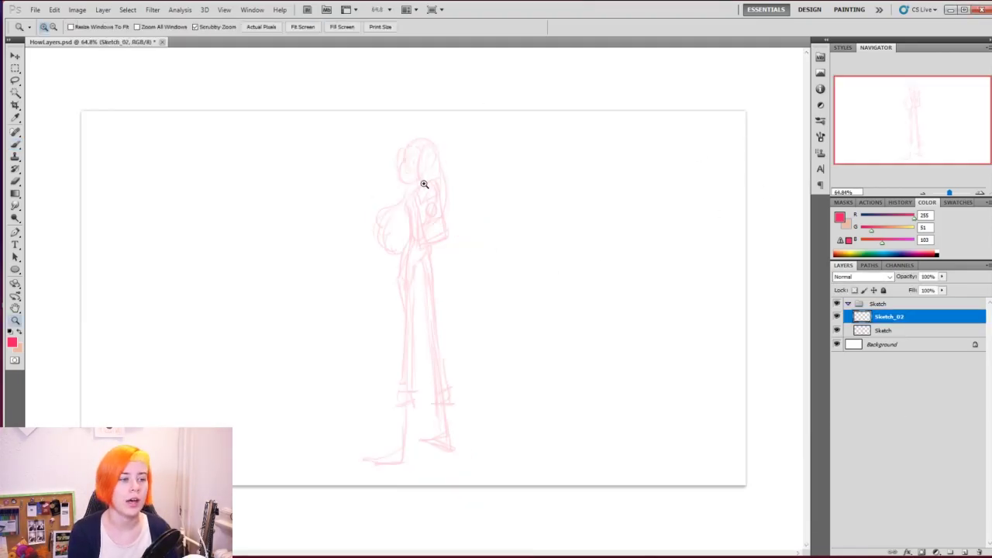
mouse_move(406, 183)
mouse_down()
mouse_move(450, 189)
mouse_move(473, 171)
mouse_move(454, 256)
mouse_up()
key(b)
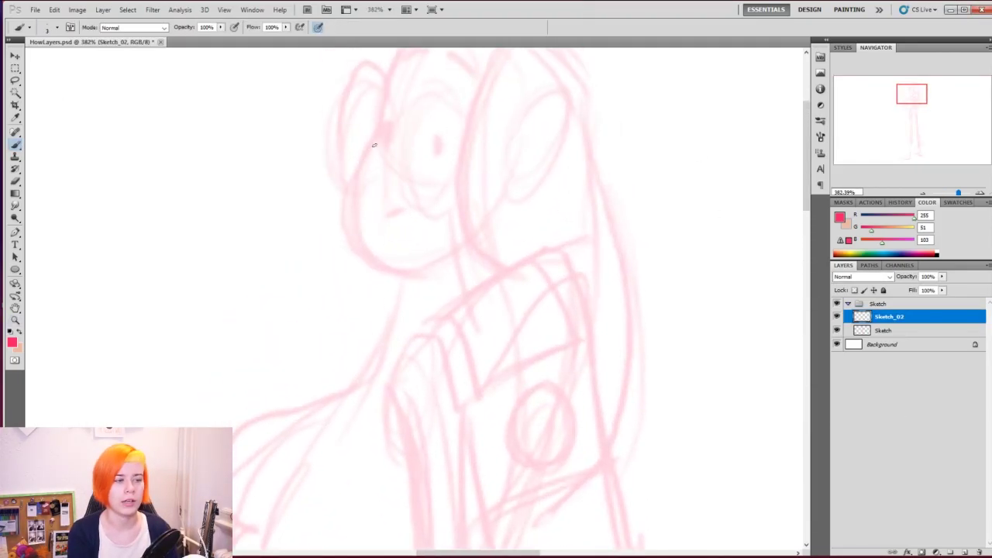
mouse_move(374, 145)
mouse_down()
mouse_move(357, 249)
mouse_move(375, 257)
mouse_up()
key(ctrl+space)
drag(348, 179, 379, 189)
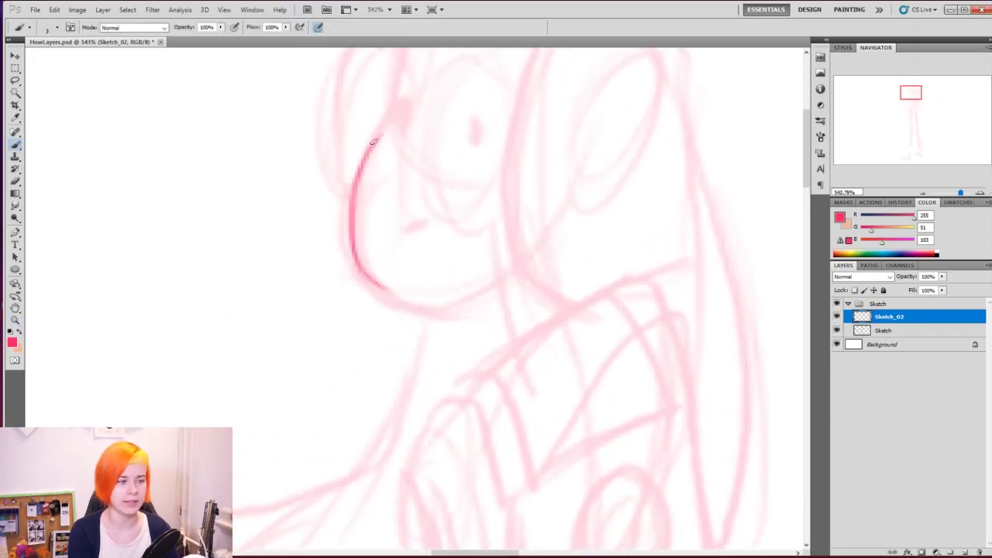
mouse_move(373, 142)
mouse_down()
mouse_move(388, 271)
mouse_move(355, 207)
mouse_move(383, 285)
mouse_up()
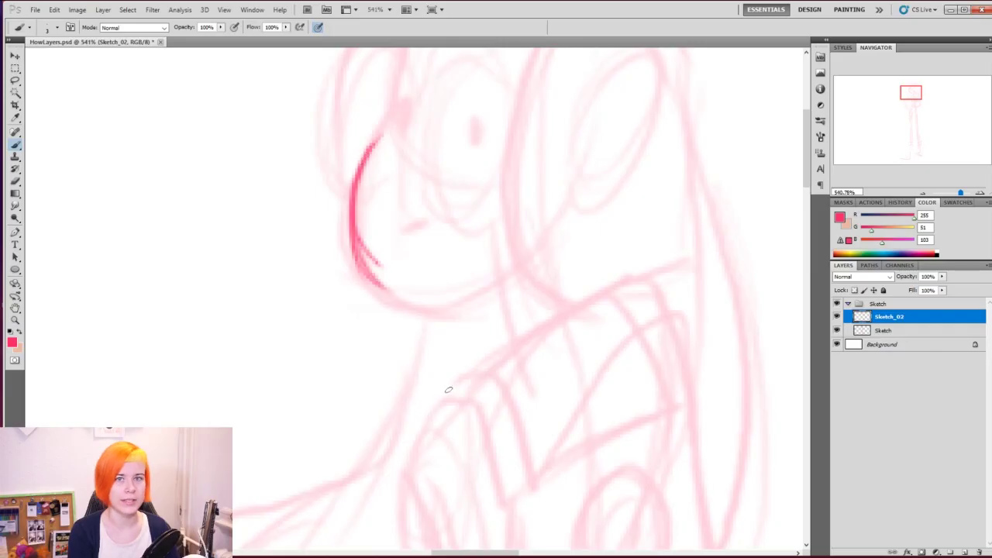
Select a square area around the figure, spanning the canvas height, using the Rectangular Marquee with a 1:1 fixed ratio.
key(ctrl+space)
drag(427, 206, 311, 228)
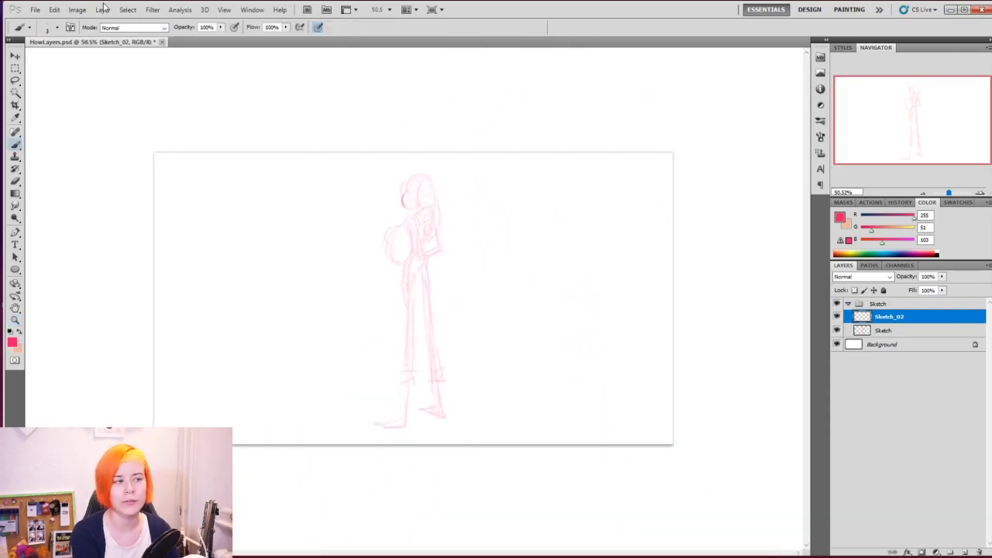
key(m)
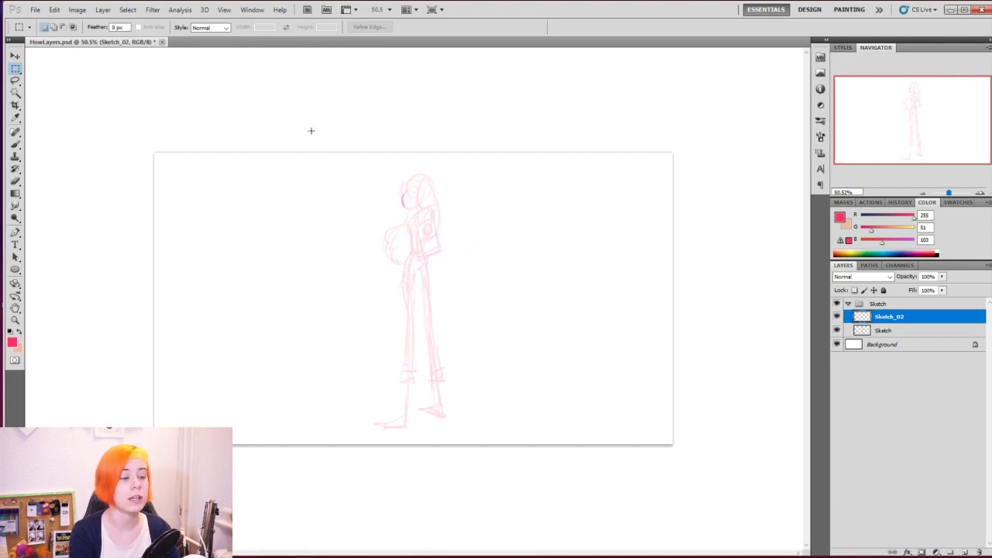
click(225, 28)
click(220, 47)
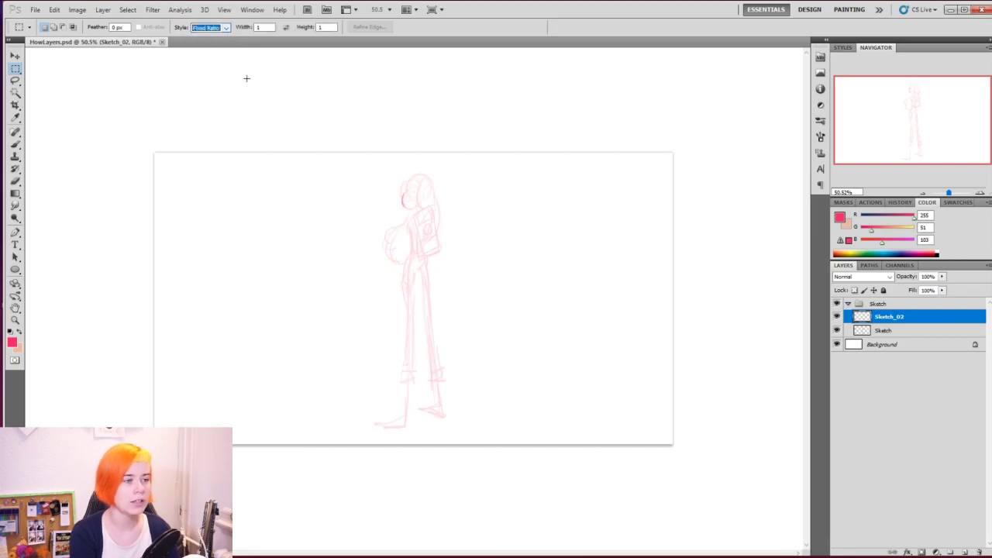
mouse_move(256, 153)
mouse_down()
mouse_move(361, 215)
mouse_move(653, 502)
mouse_move(665, 483)
mouse_up()
Nudge the square selection to the right so it is centred horizontally on the canvas.
ctrl+drag(469, 292, 485, 289)
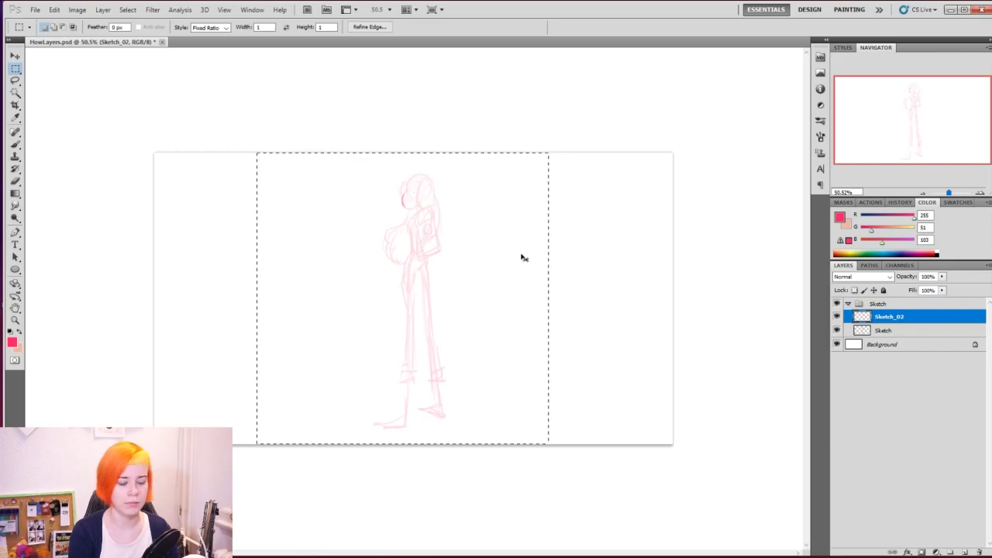
key(shift+Right)
key(Right)
key(Right)
key(Right)
key(Right)
key(Right)
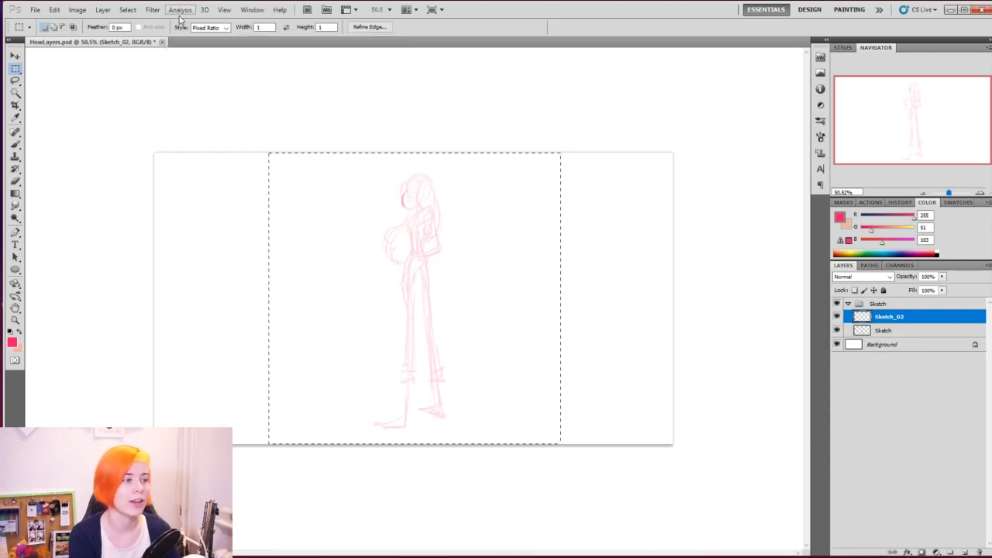
Crop the canvas to the square selection and scale the Sketch group down slightly.
click(102, 10)
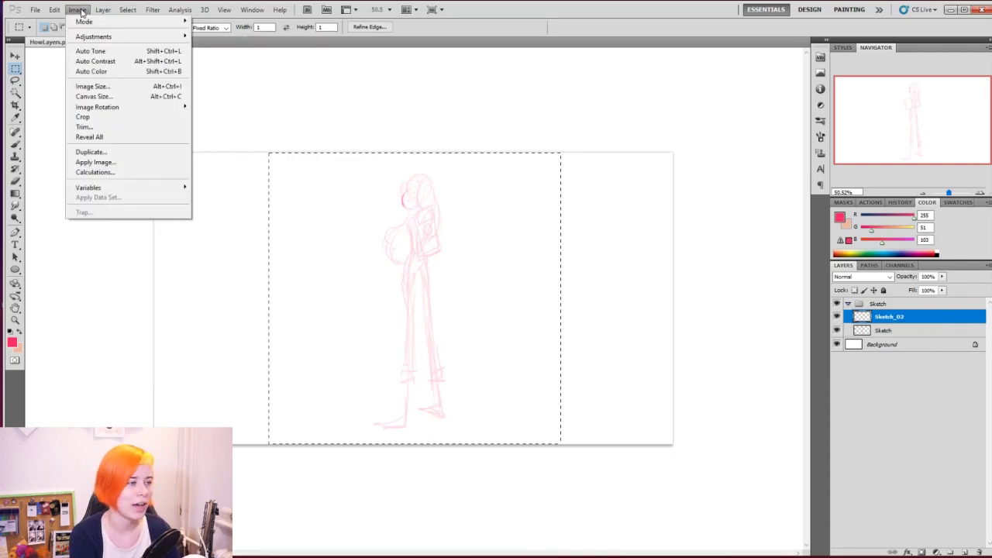
click(103, 116)
click(634, 240)
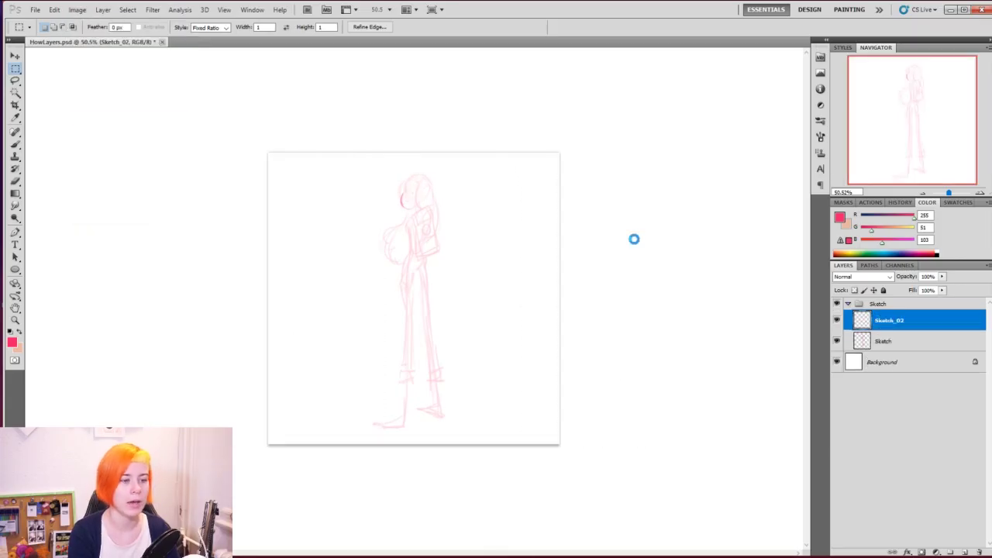
click(498, 212)
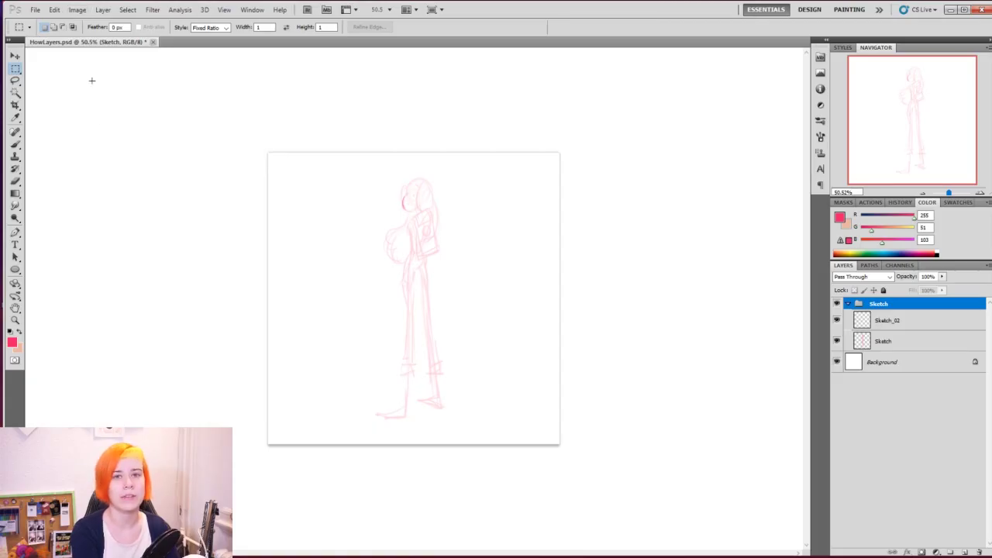
Enlarge the image to 250 percent in both width and height.
click(78, 10)
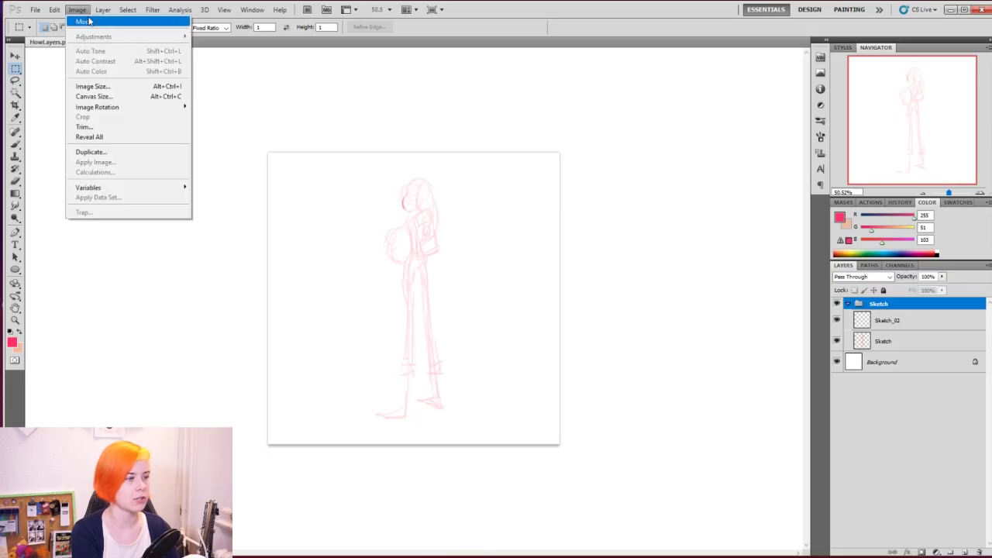
click(117, 87)
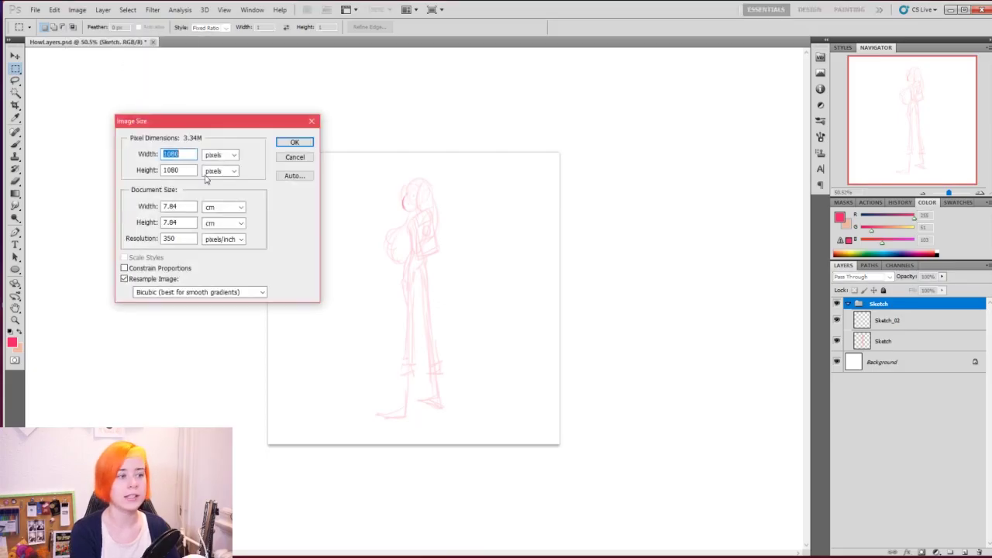
click(217, 207)
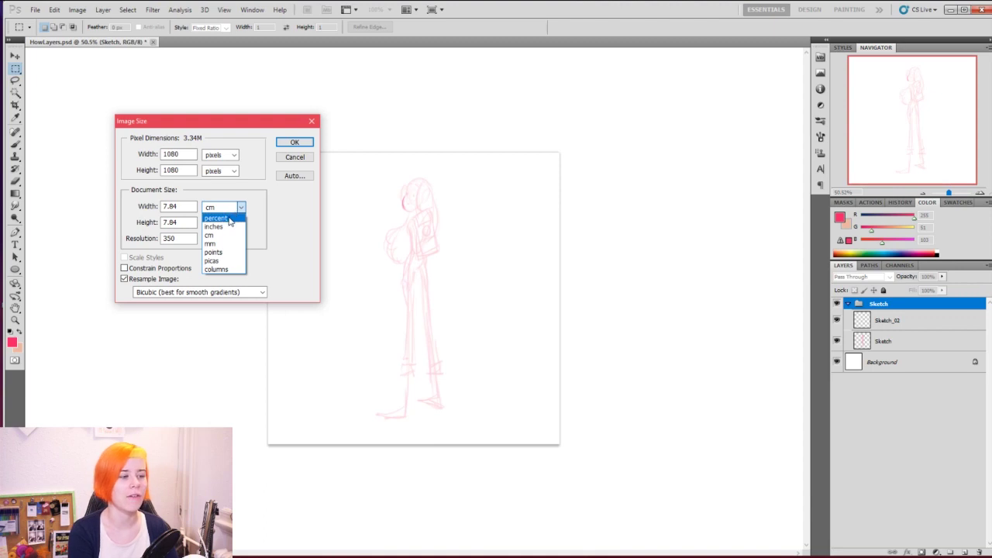
click(230, 221)
key(shift+Tab)
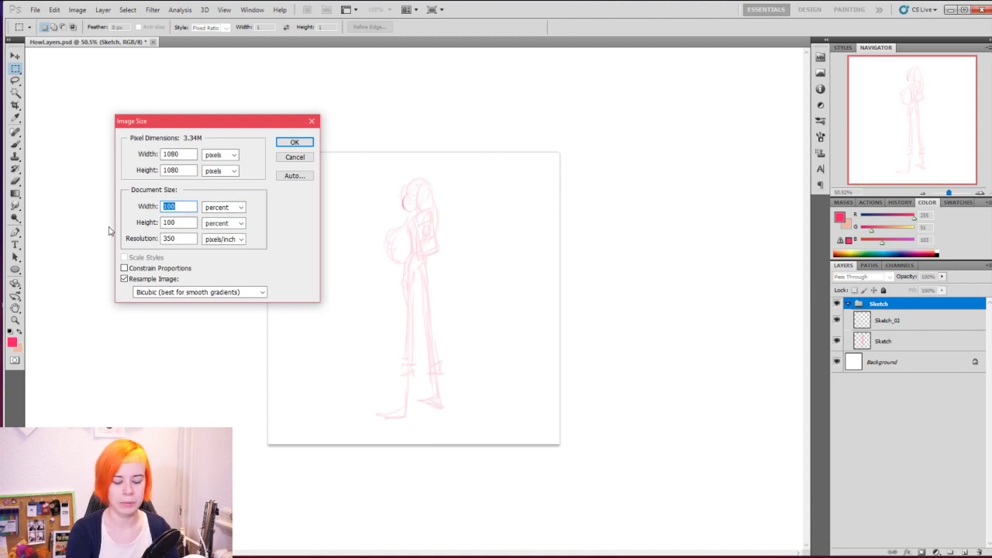
text(250)
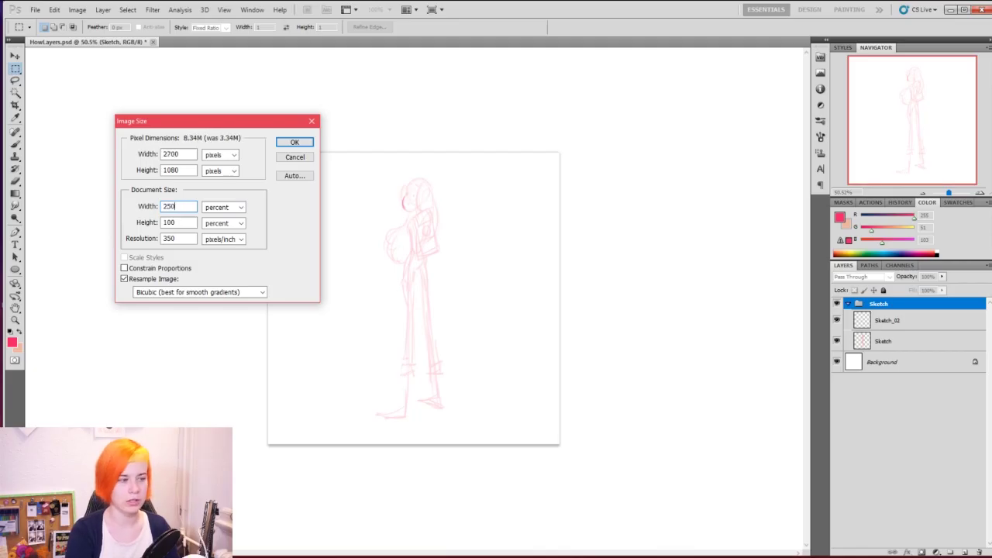
key(Tab)
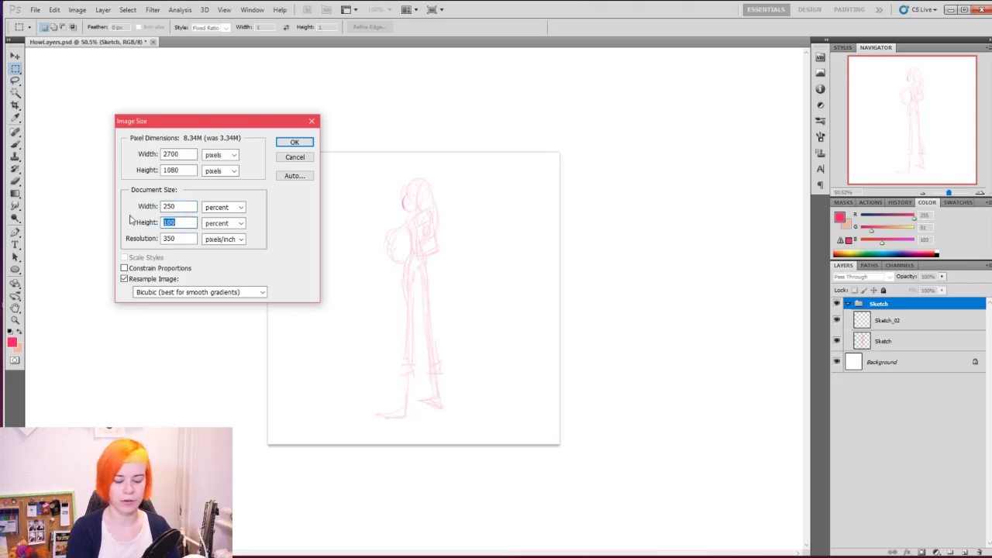
key(Return)
Make Sketch_02 the active layer for brushing and undo a test stroke on the figure's face.
key(ctrl+space)
drag(385, 64, 447, 85)
key(space)
drag(445, 84, 414, 235)
key(b)
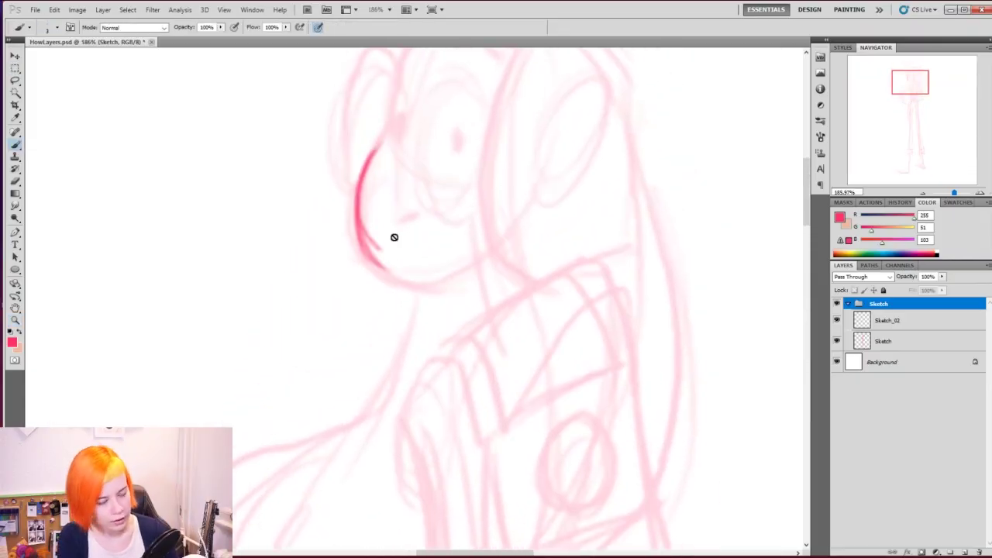
click(888, 322)
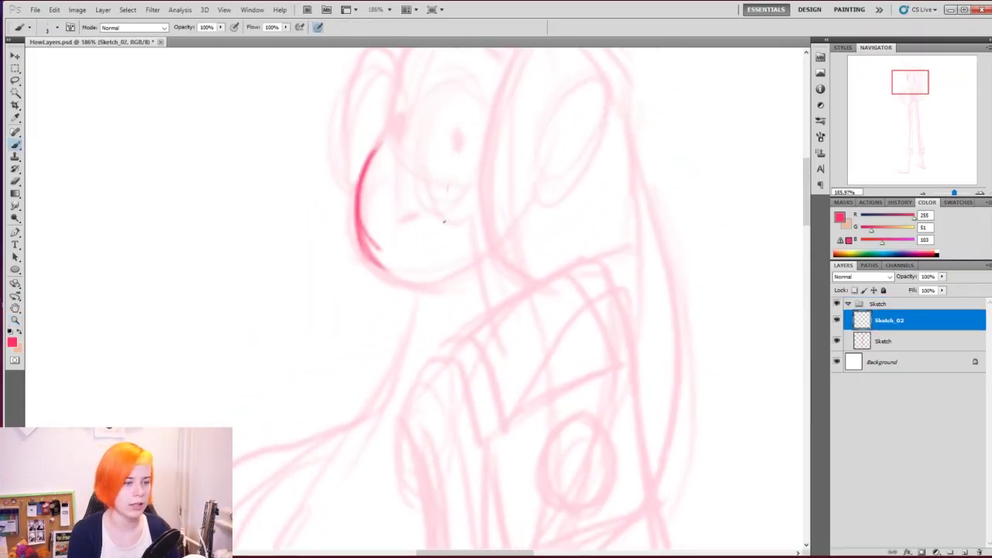
mouse_move(446, 189)
mouse_down()
mouse_move(477, 257)
mouse_move(506, 264)
mouse_up()
key(ctrl+z)
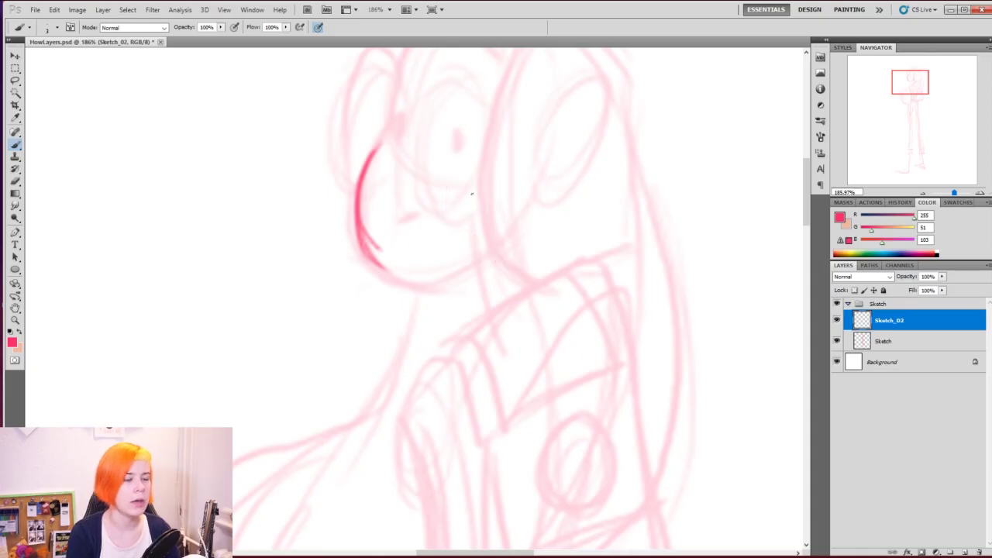
Resize the document to 30 cm wide by 30 cm high.
click(78, 10)
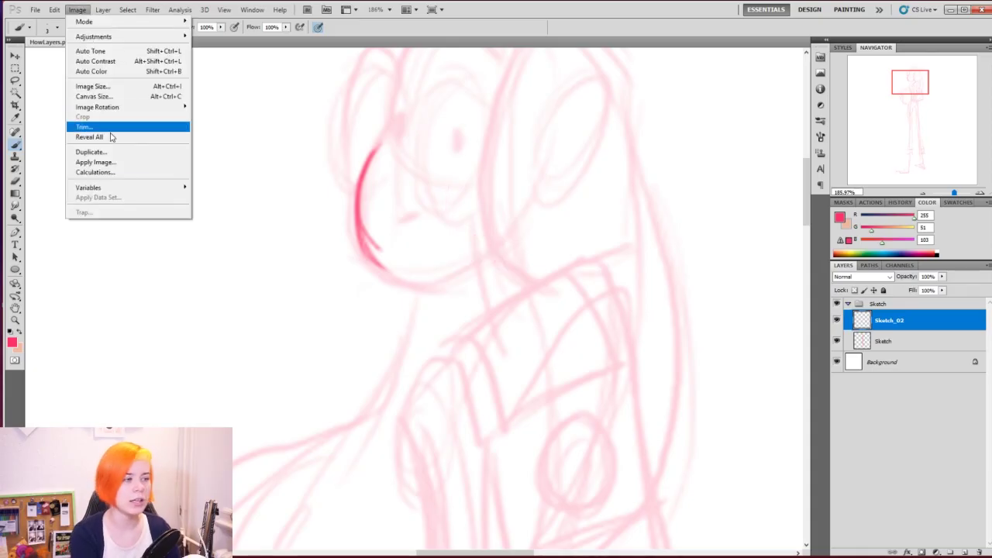
click(93, 86)
click(211, 207)
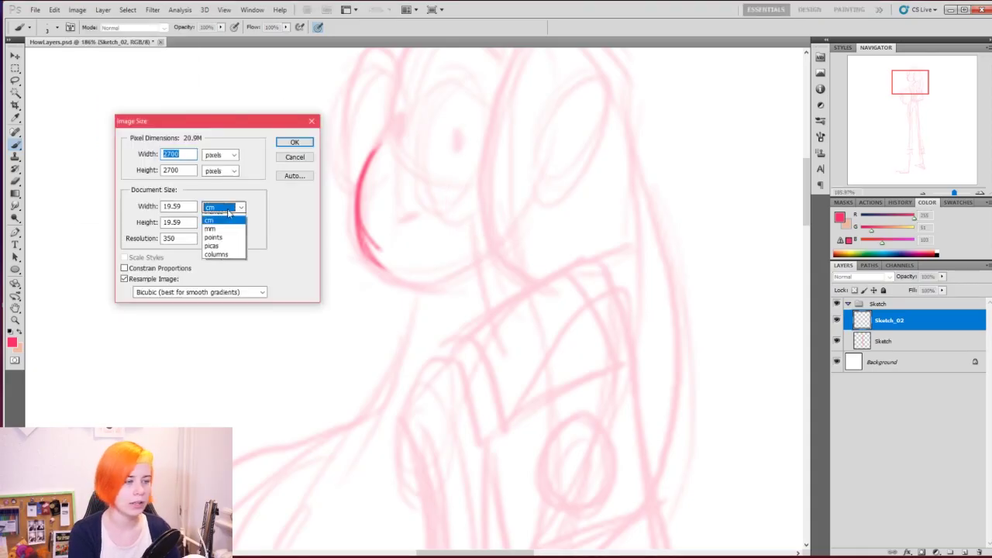
click(210, 208)
key(shift+Tab)
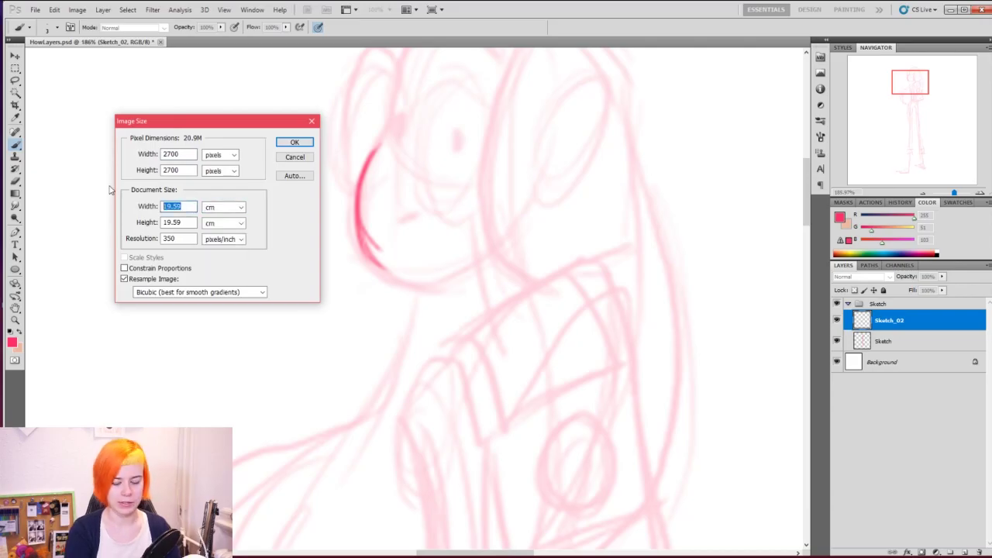
text(30)
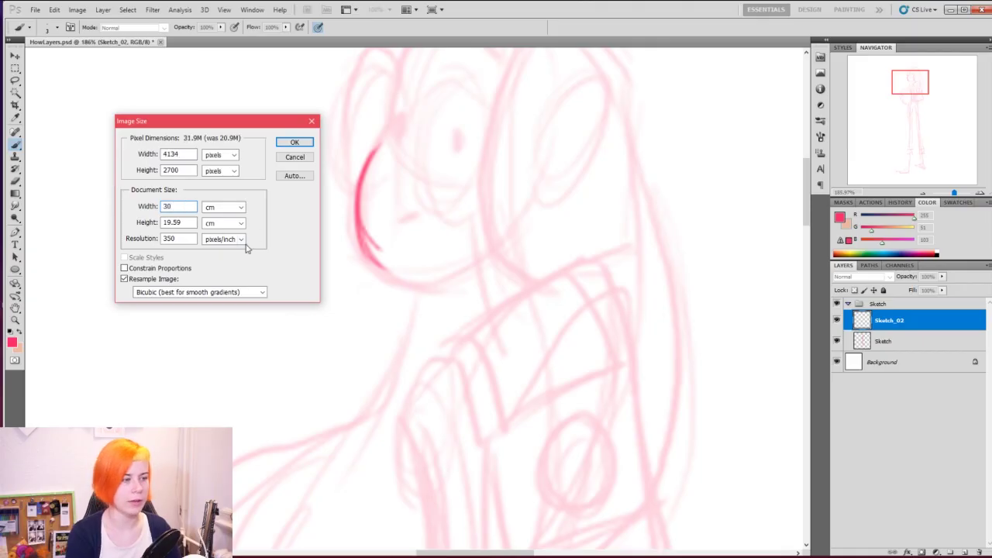
drag(186, 224, 129, 226)
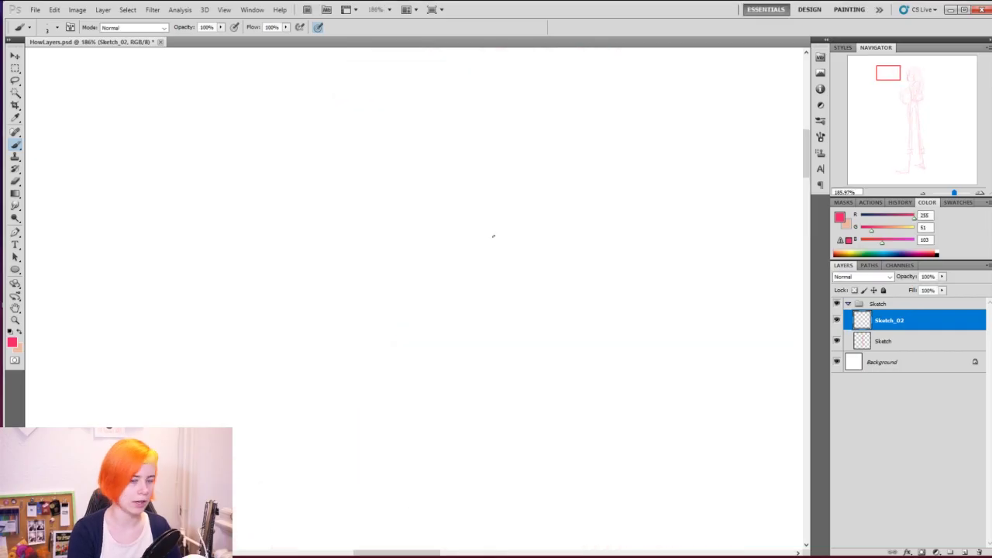
Try brush strokes along the hair edge beside the face, first at 3 px and once with a larger brush.
key(z)
drag(464, 237, 372, 254)
key(space)
mouse_move(481, 283)
mouse_down()
mouse_move(310, 262)
mouse_move(441, 272)
mouse_up()
key(b)
drag(440, 223, 433, 409)
right_click(419, 292)
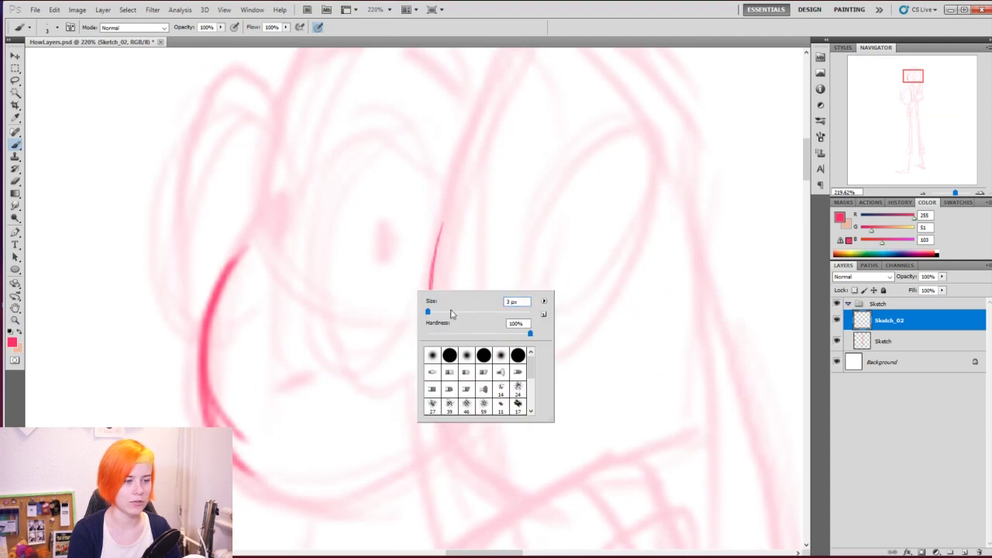
drag(429, 312, 442, 311)
key(Return)
drag(443, 210, 446, 358)
key(ctrl+z)
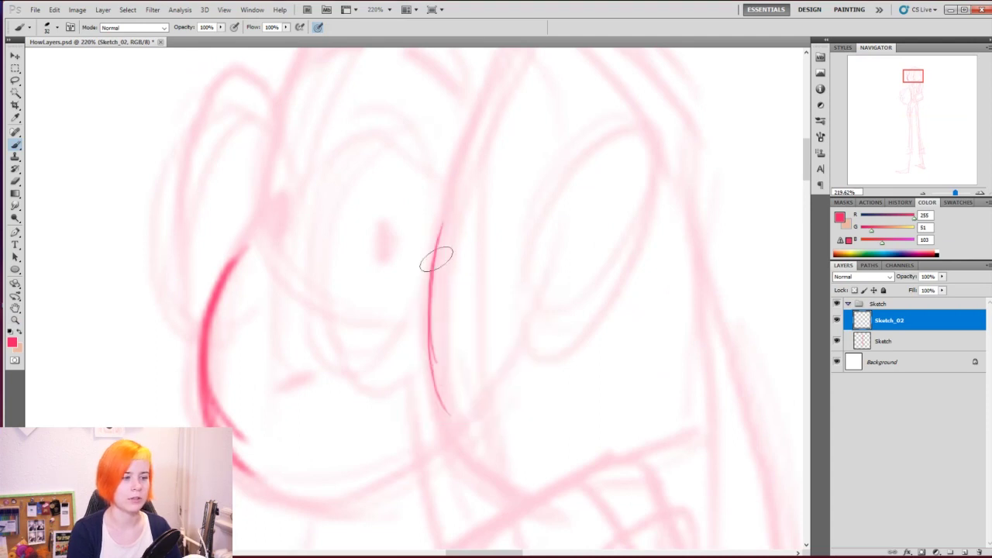
Reduce the brush size to 10 px and brush a line along the hair edge beside the face.
right_click(436, 260)
drag(465, 276, 458, 277)
key(Return)
mouse_move(448, 186)
mouse_down()
mouse_move(446, 383)
mouse_move(469, 448)
mouse_up()
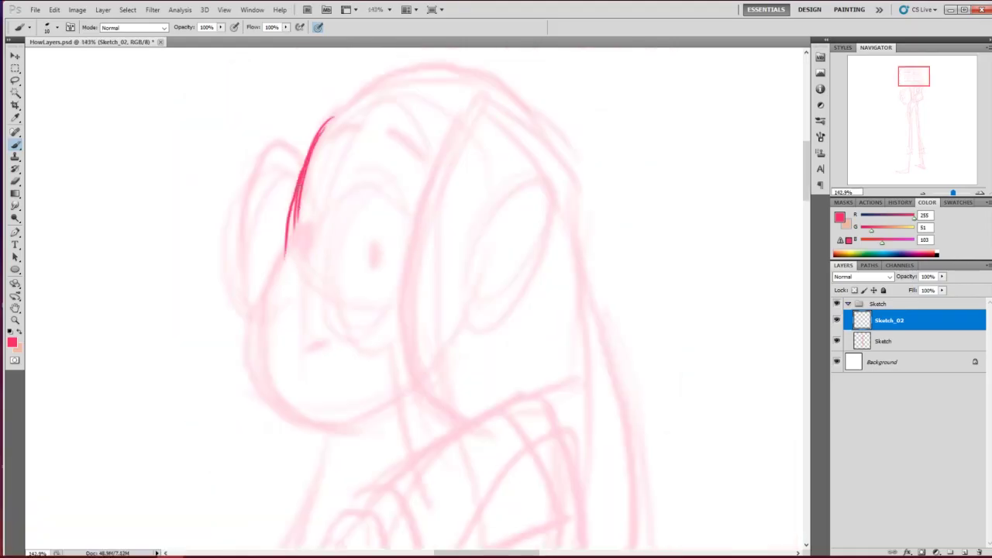
Brush refined lines over the rough head and upper body on the Sketch_02 layer, erasing stray marks.
drag(286, 256, 334, 425)
mouse_move(480, 255)
mouse_down()
mouse_move(423, 255)
mouse_move(430, 394)
mouse_up()
drag(492, 133, 491, 361)
drag(463, 256, 466, 496)
mouse_move(605, 263)
mouse_down()
mouse_move(611, 400)
mouse_move(657, 303)
mouse_up()
drag(535, 442, 660, 476)
key(e)
drag(504, 419, 589, 350)
key(b)
drag(571, 288, 594, 367)
Adjust lassoed parts of the refined sketch and brush the remaining lines, including the legs, trouser cuffs and shoes.
key(l)
mouse_move(495, 124)
mouse_down()
mouse_move(346, 320)
mouse_move(442, 325)
mouse_up()
key(b)
drag(507, 224, 504, 250)
key(z)
drag(538, 219, 455, 207)
key(b)
drag(564, 283, 705, 290)
drag(387, 349, 337, 391)
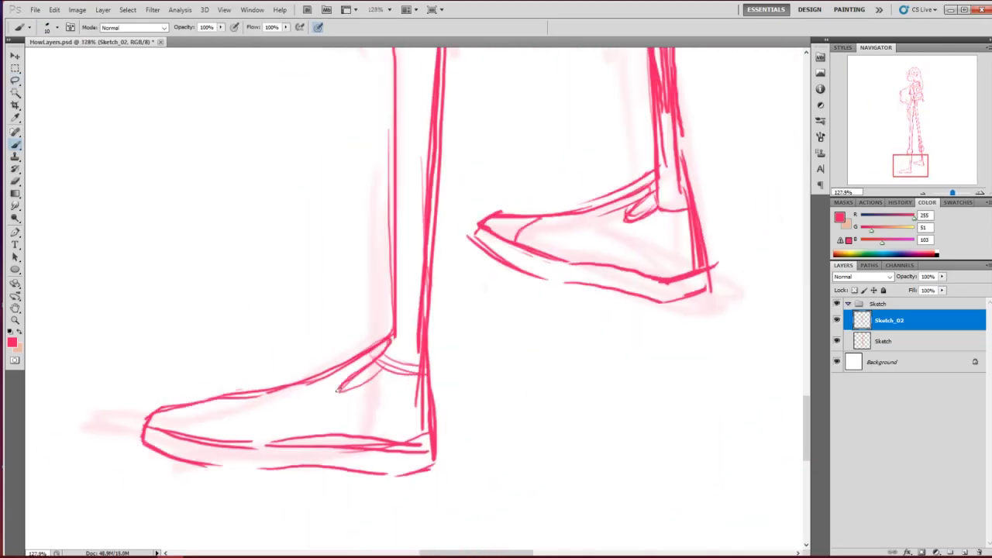
key(l)
drag(465, 352, 441, 419)
key(ctrl+d)
key(z)
drag(465, 504, 372, 504)
key(b)
key(z)
drag(461, 210, 434, 209)
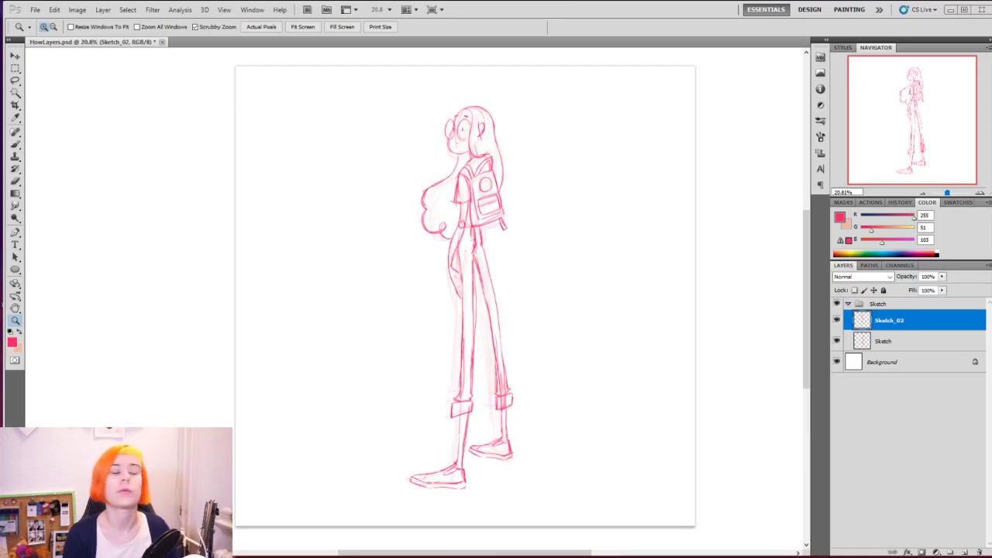
Collapse the Sketch group and create a new group named Lines above it.
click(849, 304)
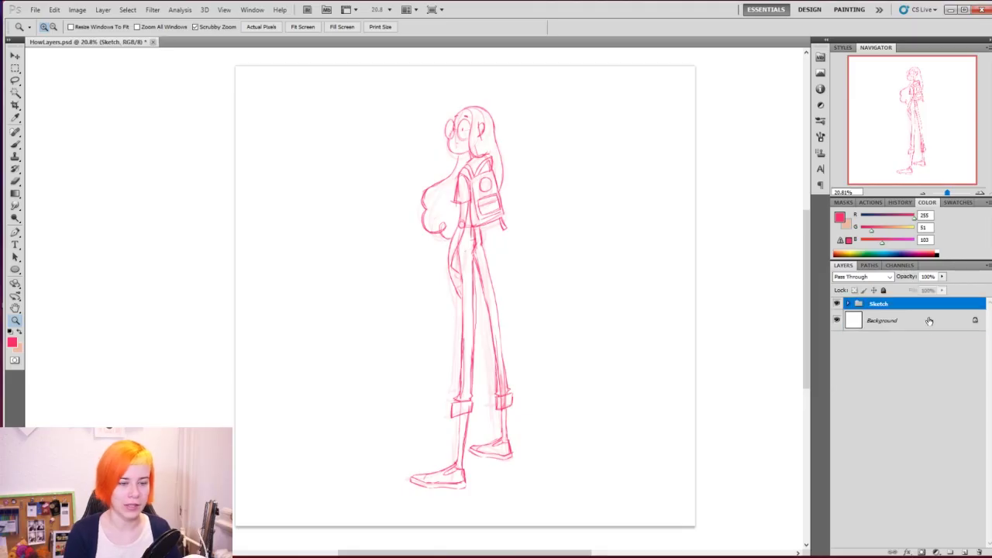
click(952, 551)
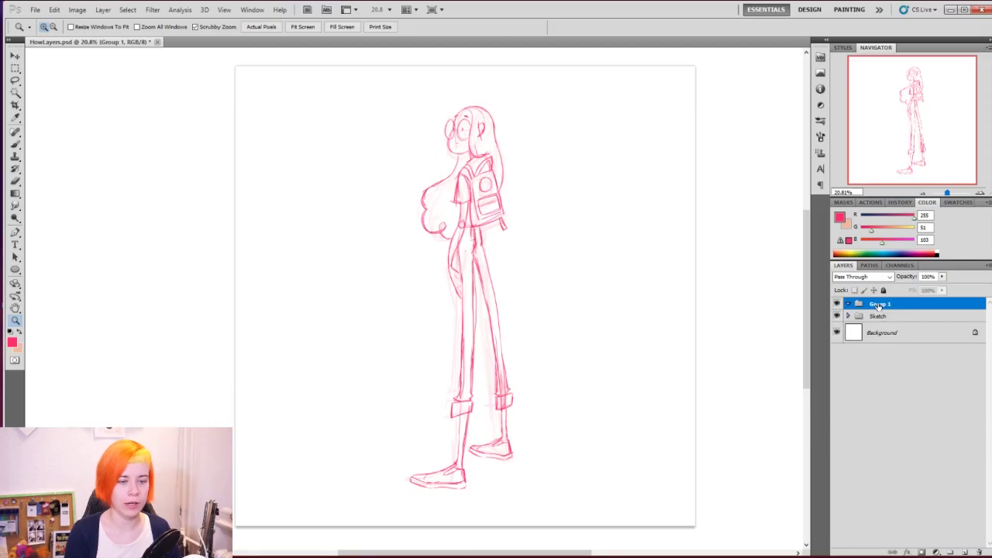
double_click(879, 304)
text(Lin)
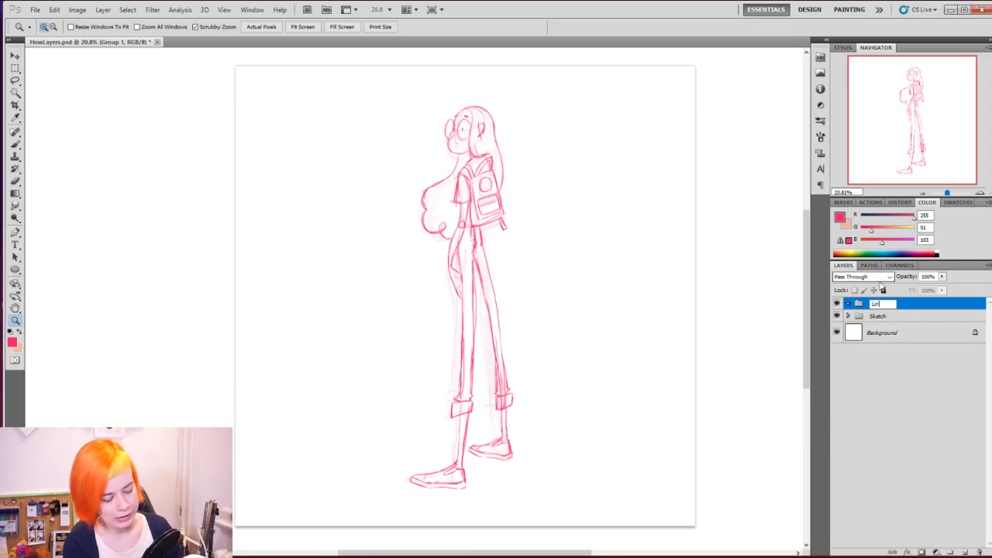
text(es)
key(Return)
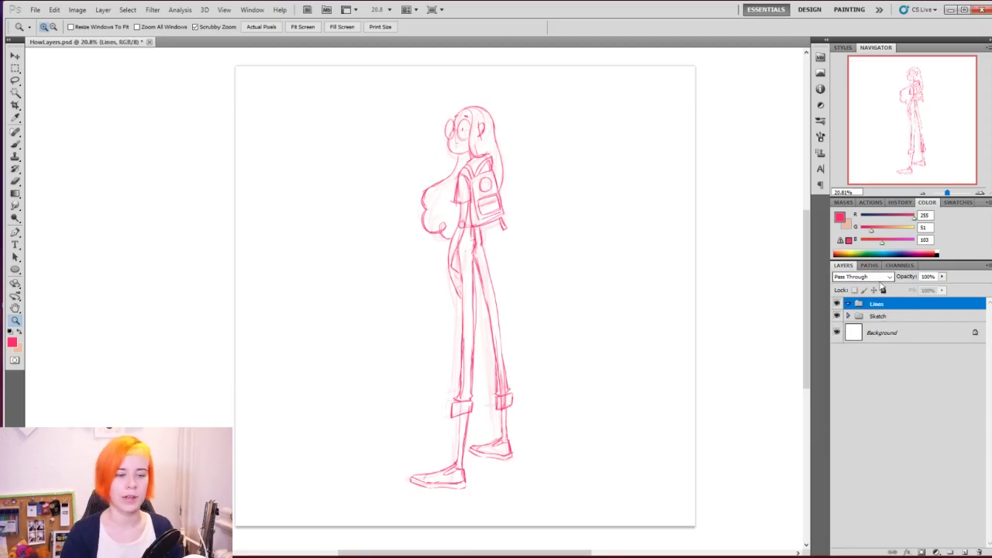
Add a new layer inside the Lines group and set the Brush's foreground colour to black (000000).
click(967, 551)
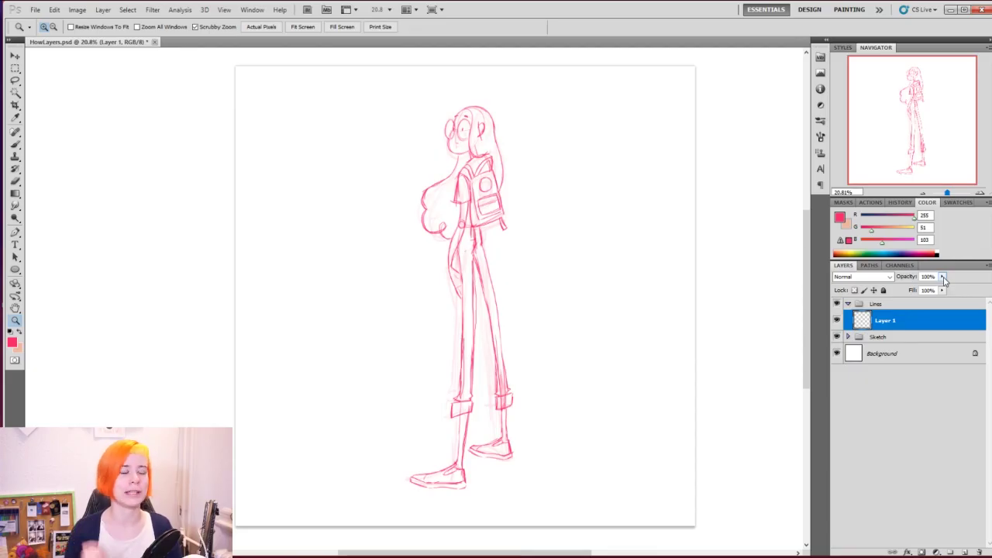
click(16, 145)
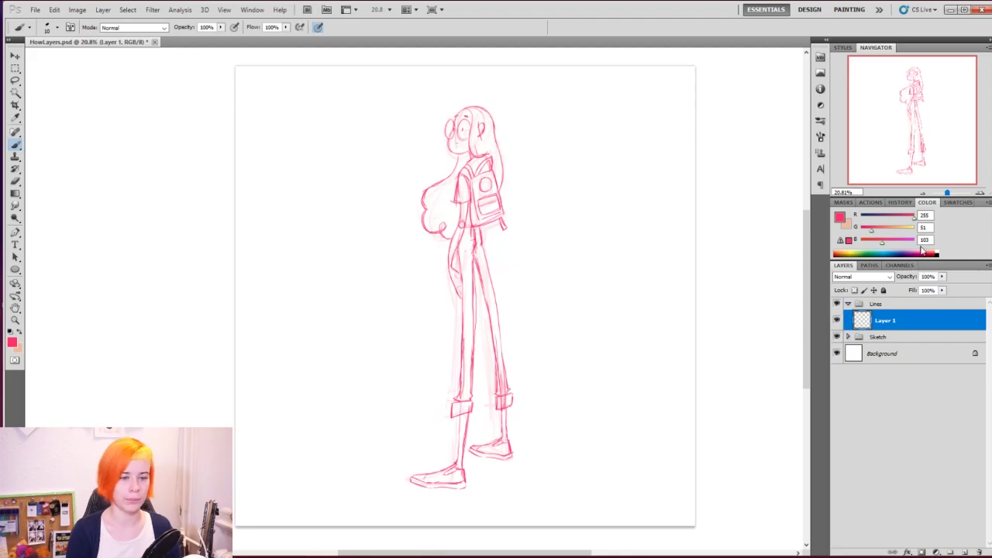
click(840, 217)
drag(665, 374, 618, 419)
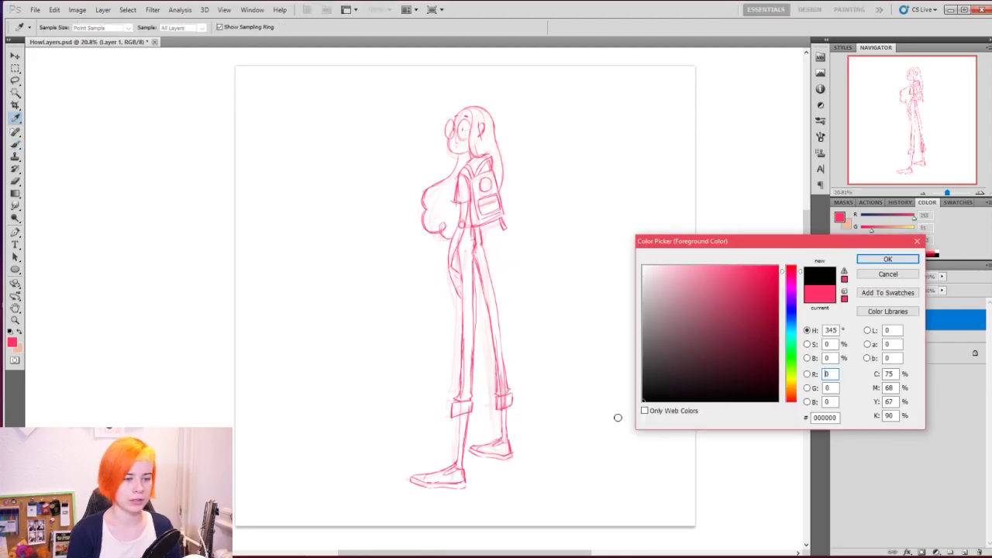
click(884, 261)
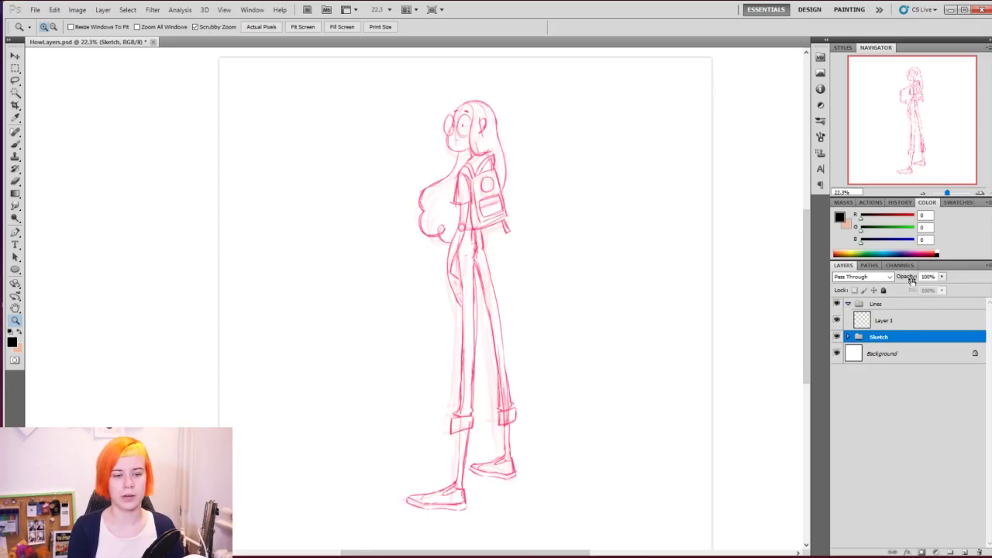
Lower the Sketch group's opacity to 17% and make Layer 1 in the Lines group active.
mouse_move(913, 281)
mouse_down()
mouse_move(890, 284)
mouse_move(912, 279)
mouse_up()
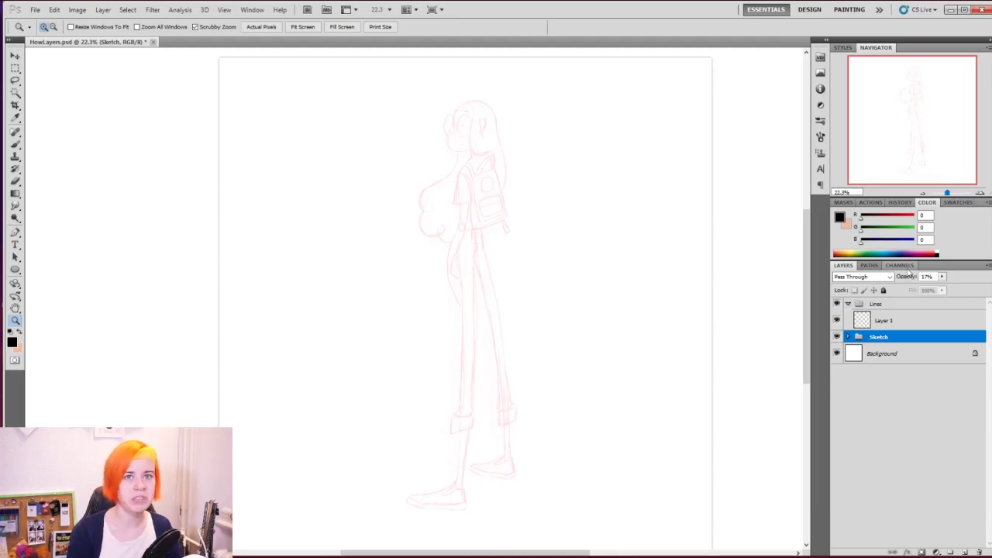
click(896, 325)
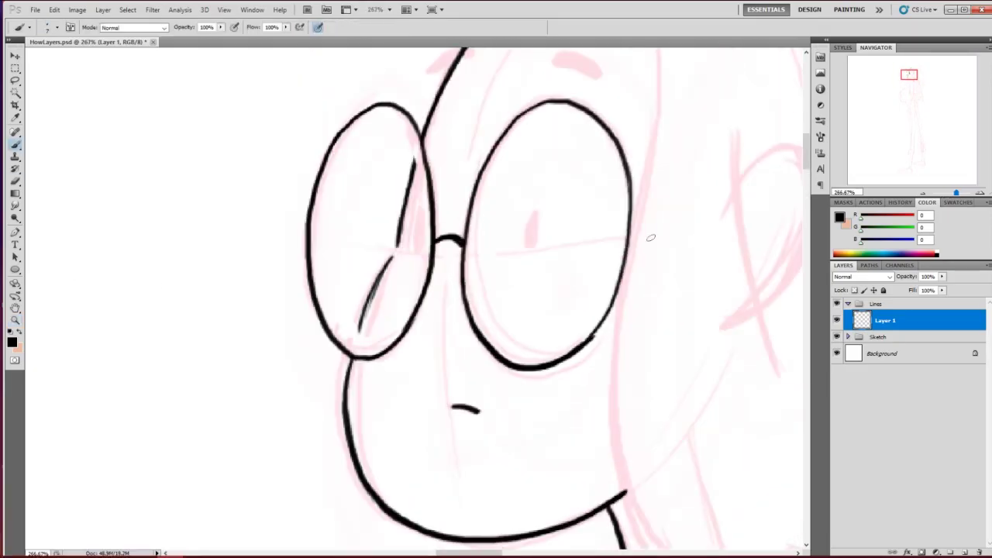
Ink clean black outlines over the faded sketch on Layer 1, tracing the head and the rest of the figure.
mouse_move(647, 232)
mouse_down()
mouse_move(505, 206)
mouse_move(378, 291)
mouse_move(660, 305)
mouse_up()
drag(450, 175, 522, 547)
drag(518, 168, 516, 224)
drag(464, 85, 430, 401)
drag(520, 73, 487, 436)
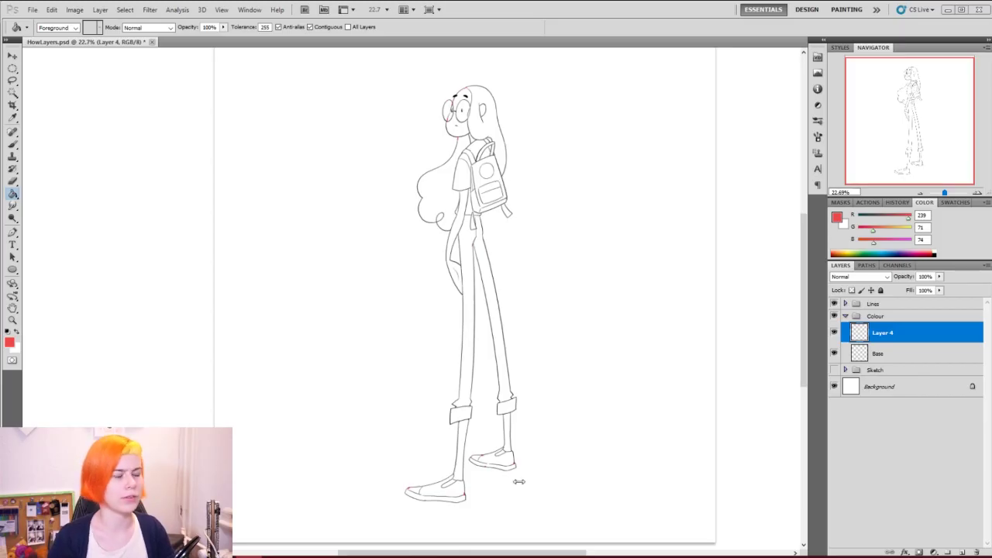
Inspect the red strokes bridging gaps in the line art at the neck, glasses and hairline.
key(ctrl+space)
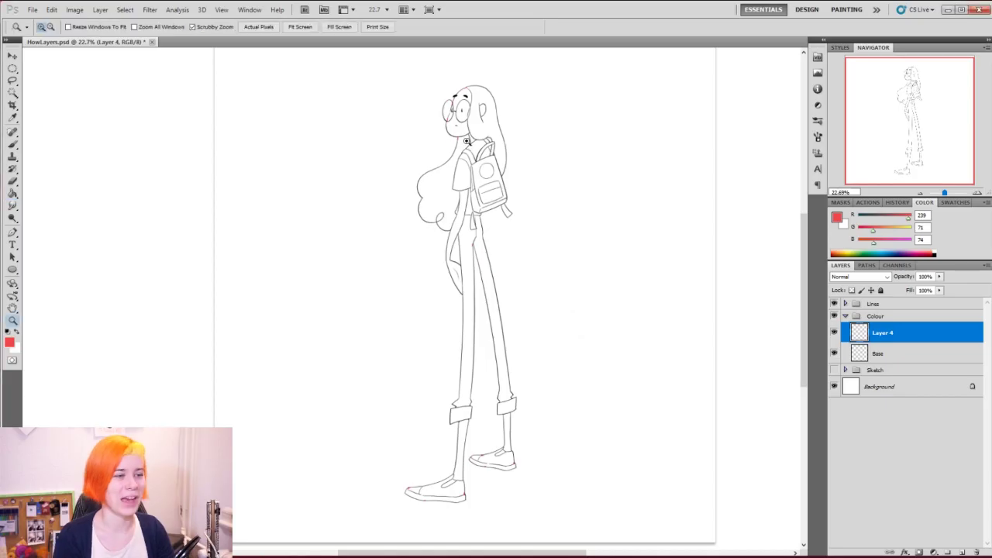
mouse_move(448, 139)
mouse_down()
mouse_move(512, 151)
mouse_move(540, 140)
mouse_move(514, 305)
mouse_up()
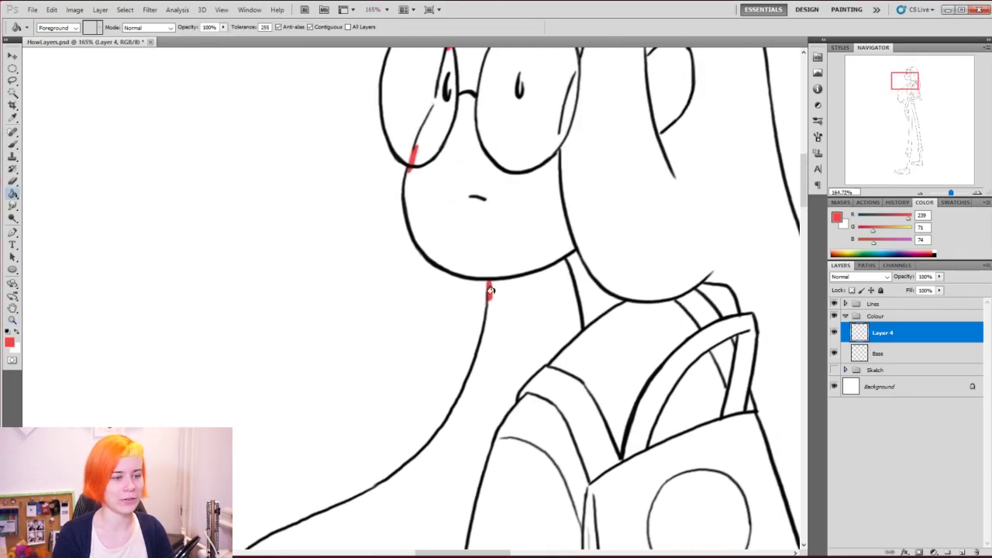
drag(489, 271, 488, 298)
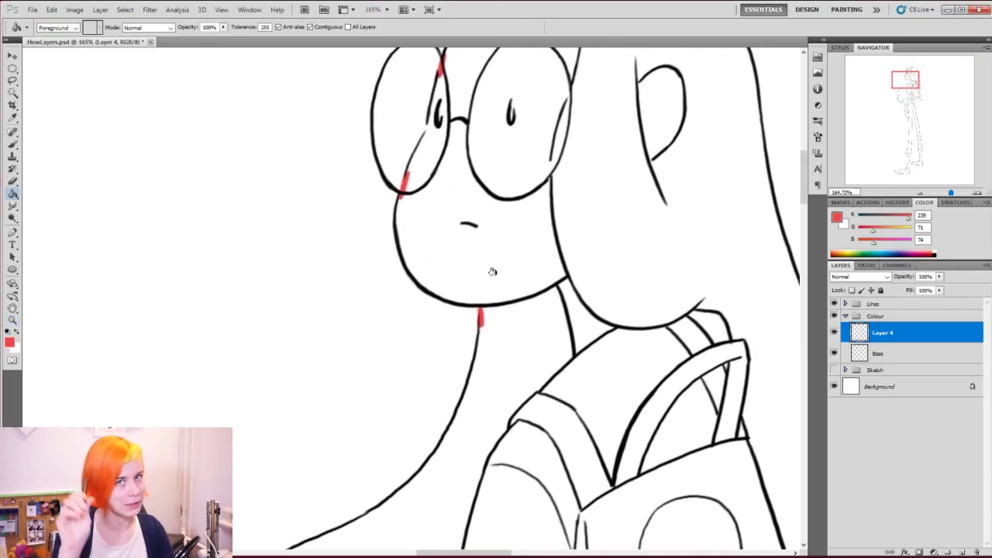
drag(485, 106, 466, 210)
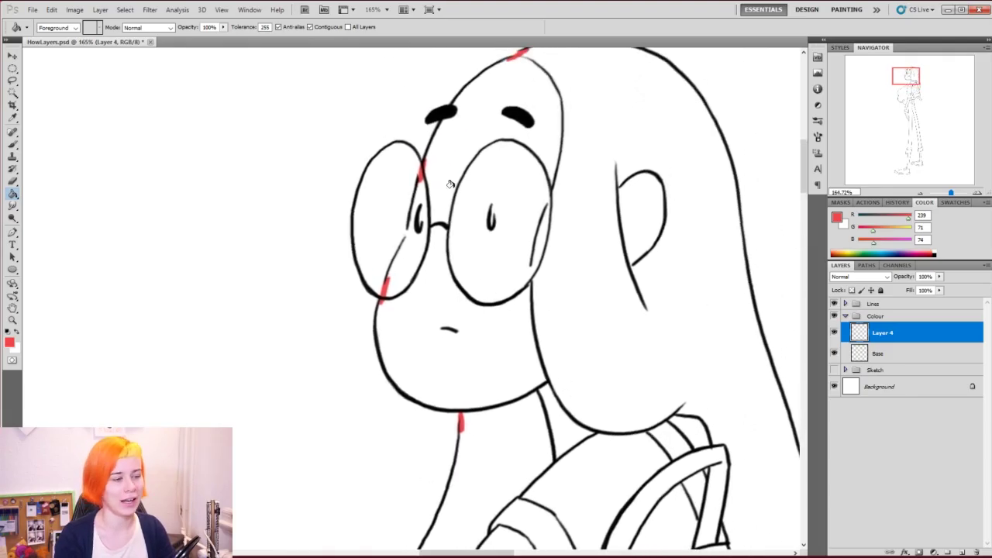
drag(501, 116, 481, 157)
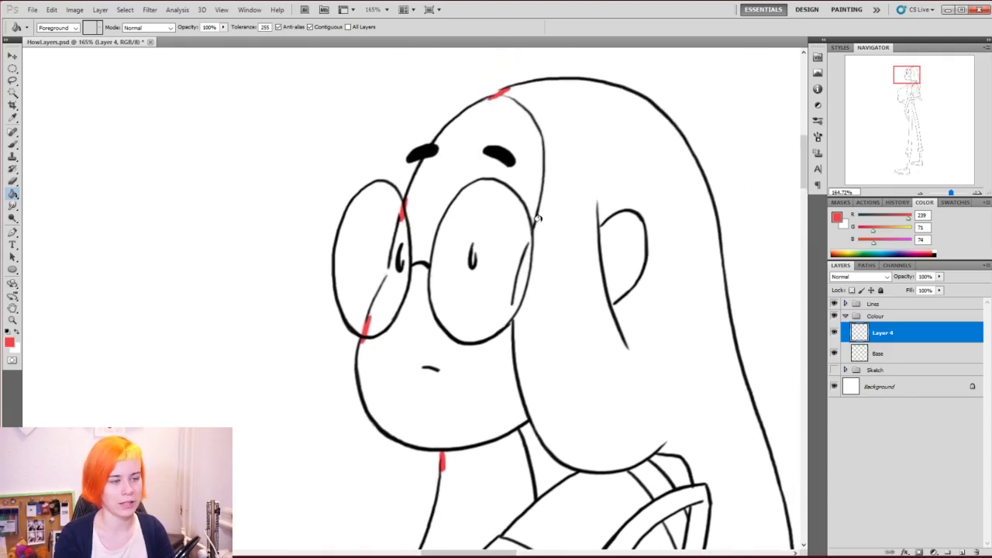
Select the empty canvas area around the whole figure with the Magic Wand, sampling all layers.
key(z)
mouse_move(516, 255)
mouse_down()
mouse_move(488, 255)
mouse_move(452, 282)
mouse_up()
drag(496, 349, 476, 243)
key(z)
drag(512, 275, 465, 288)
mouse_move(499, 328)
mouse_down()
mouse_move(473, 293)
mouse_move(508, 326)
mouse_move(503, 297)
mouse_move(475, 309)
mouse_up()
key(z)
key(z)
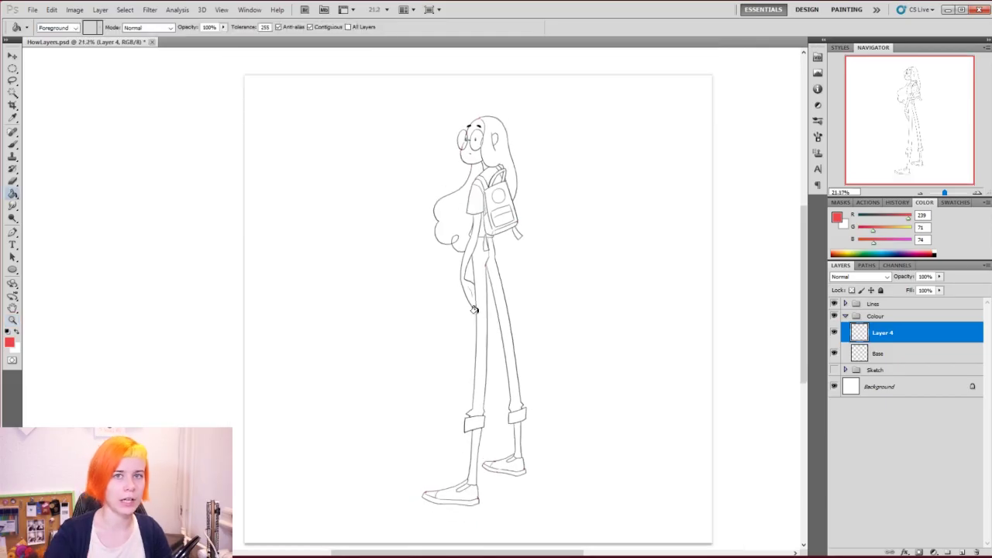
click(17, 91)
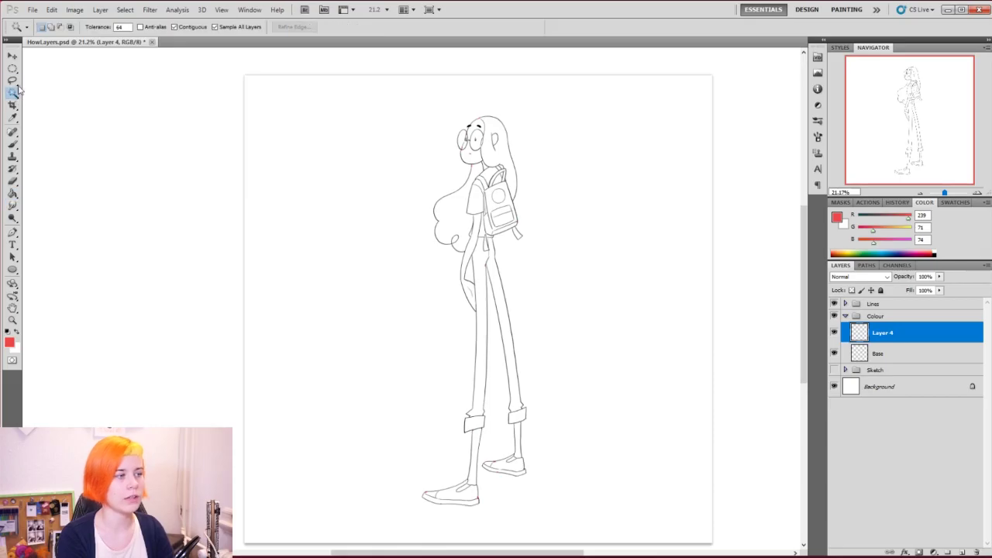
click(616, 295)
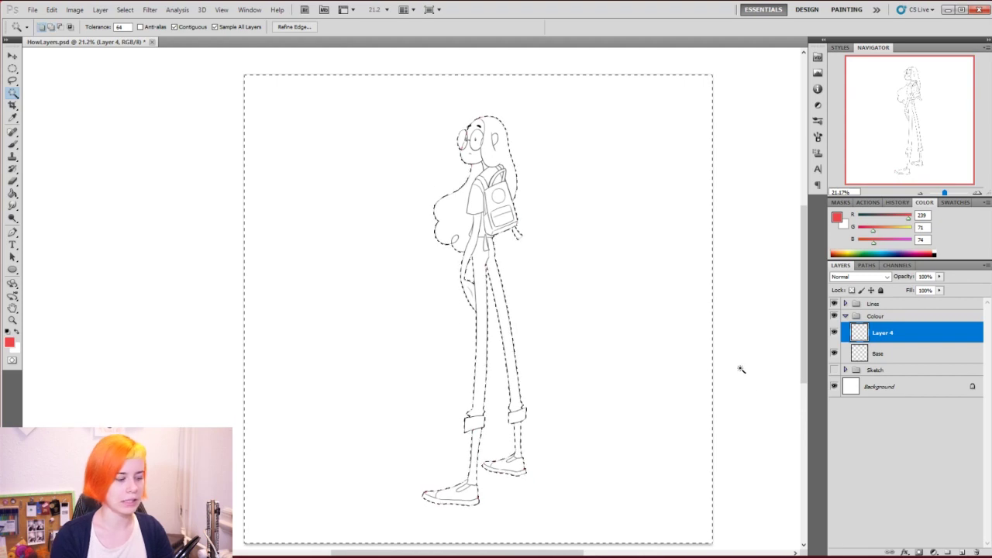
drag(596, 303, 613, 301)
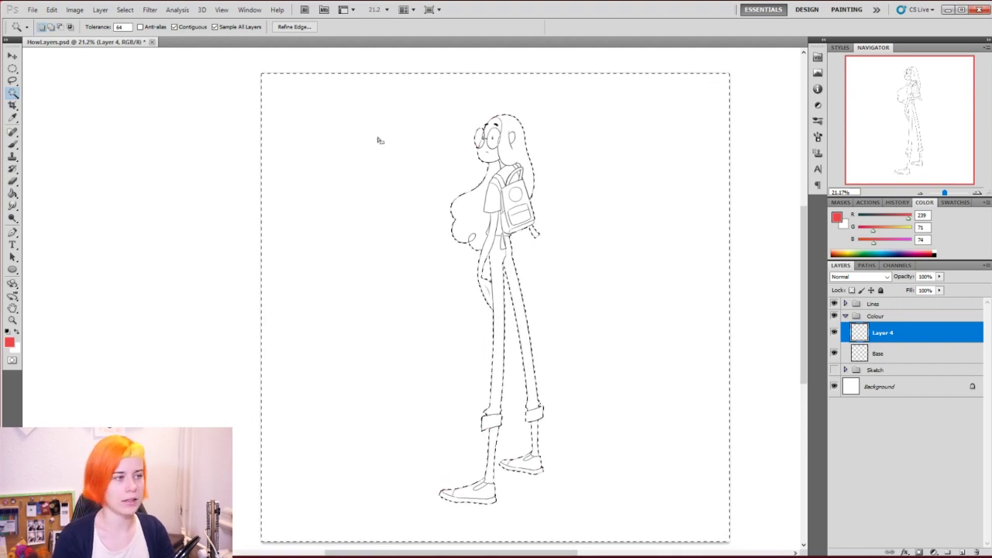
Expand the selection around the figure so its edge moves into the line art.
click(125, 9)
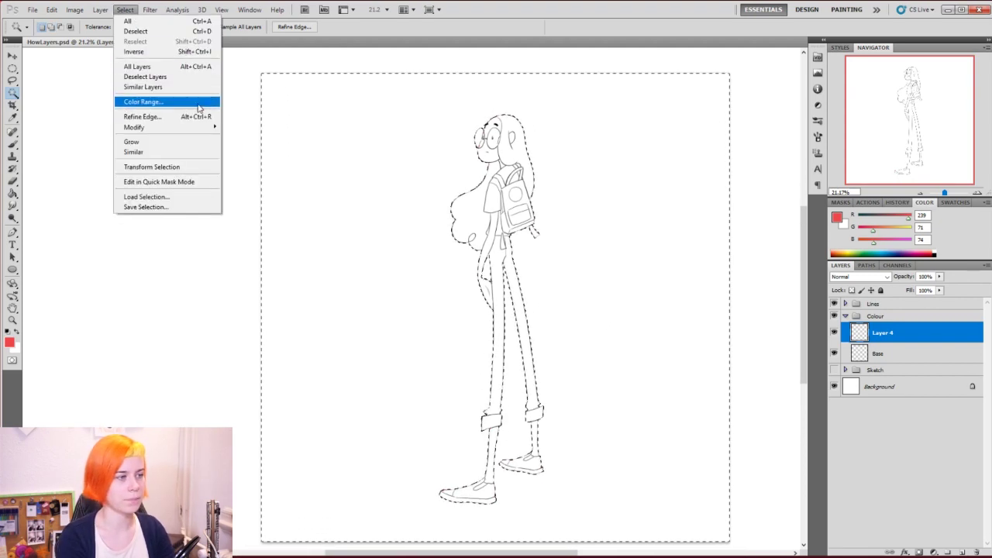
mouse_move(203, 127)
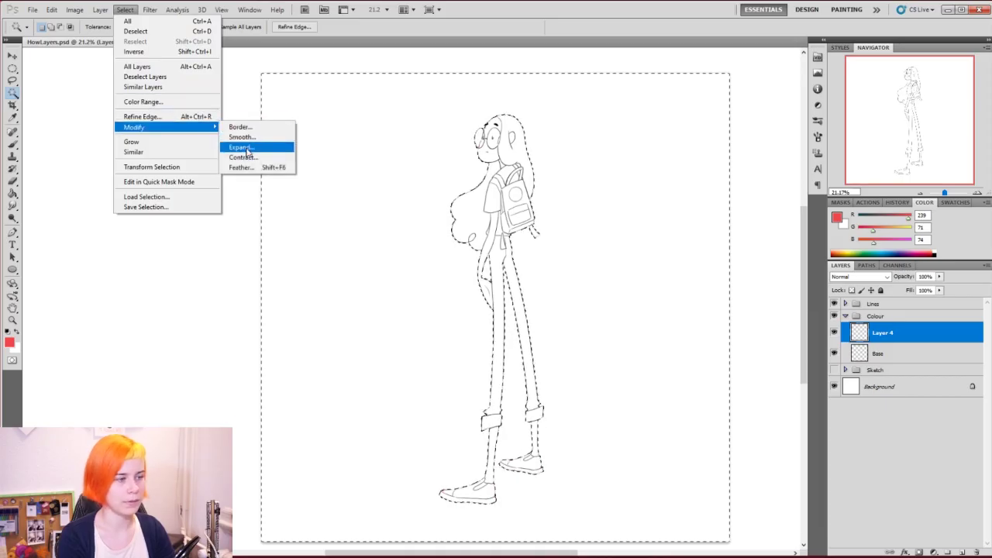
click(246, 147)
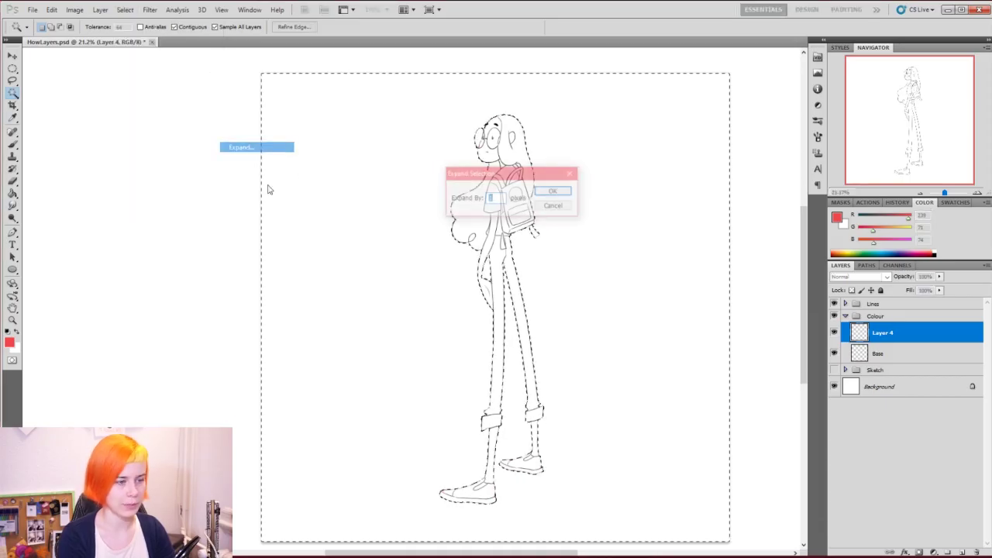
click(558, 193)
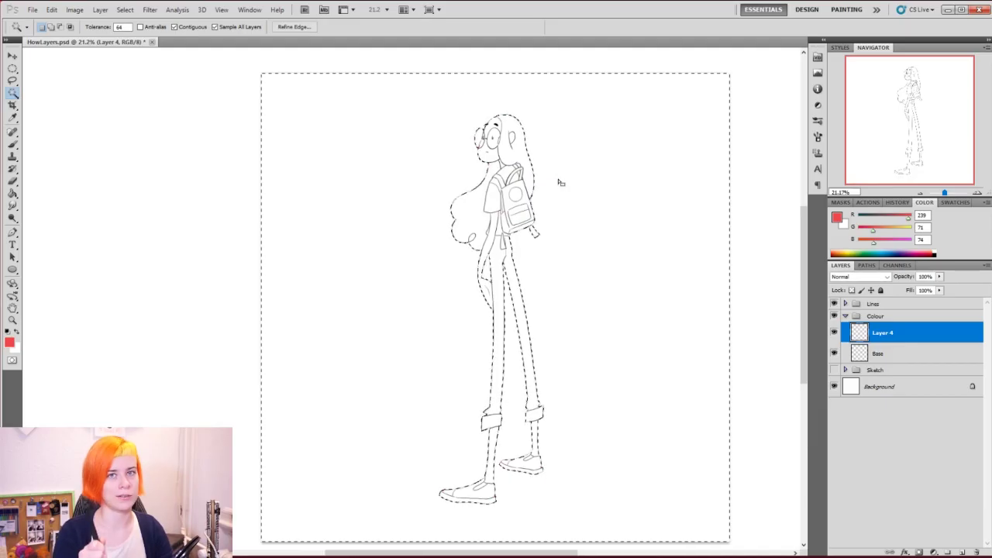
key(space)
drag(550, 188, 543, 190)
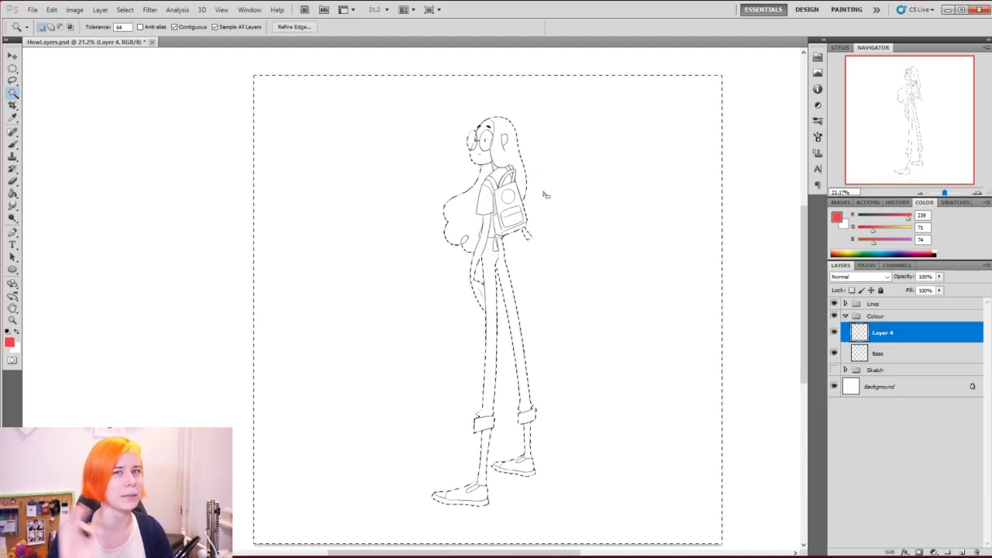
key(space)
drag(483, 268, 497, 241)
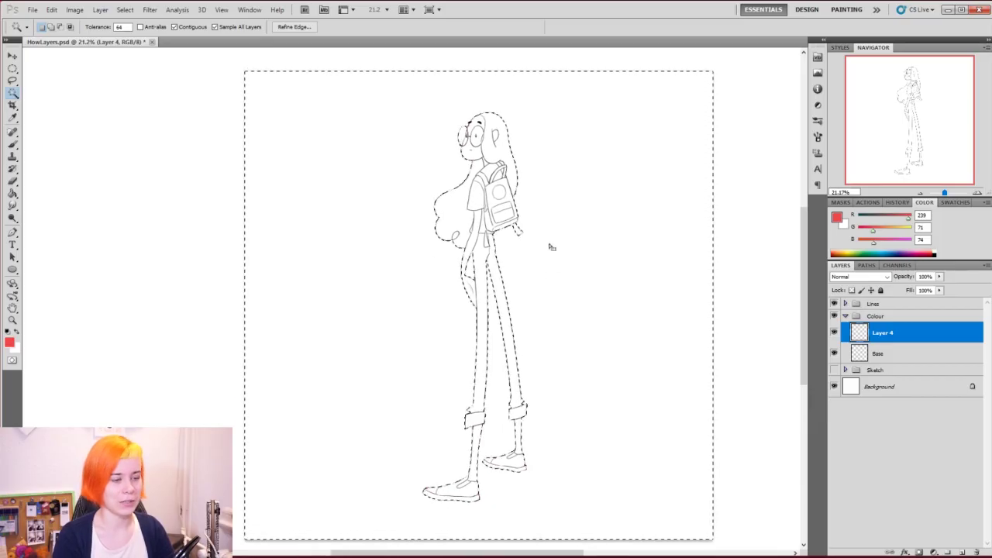
Try filling the selected area around the figure with red on the Base layer and undo the fill.
click(893, 359)
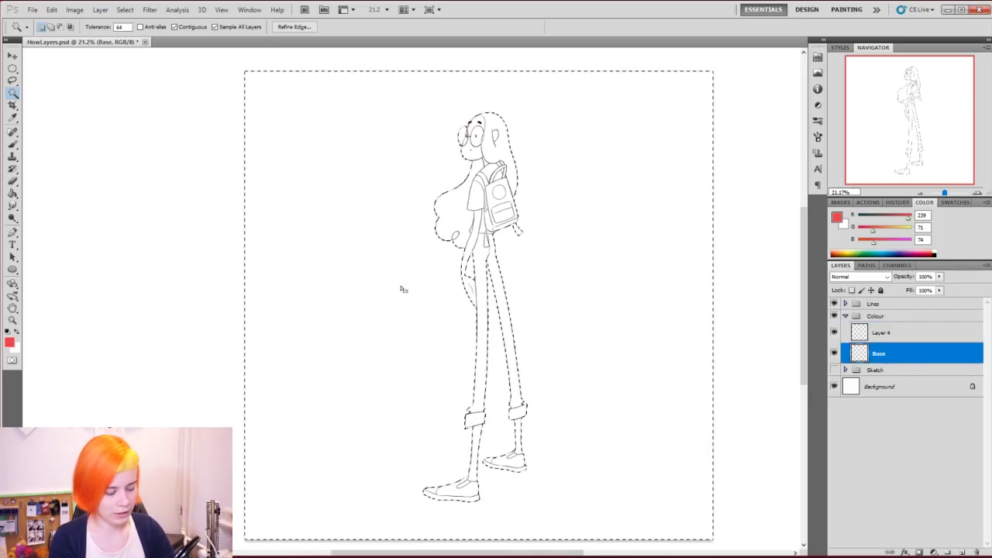
key(g)
click(435, 442)
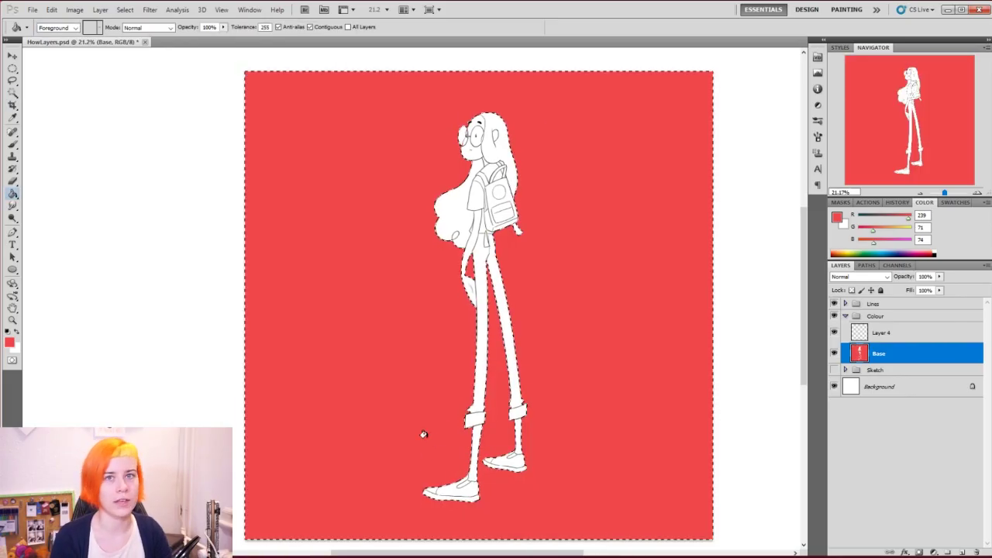
key(ctrl+z)
key(alt+bracketright)
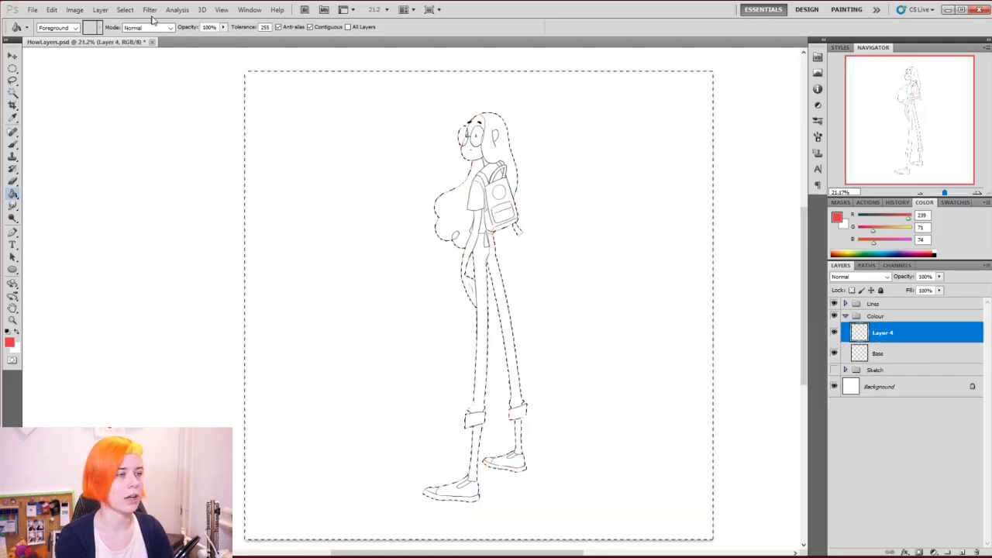
Invert the selection and fill the whole figure with red on the Base layer.
click(125, 10)
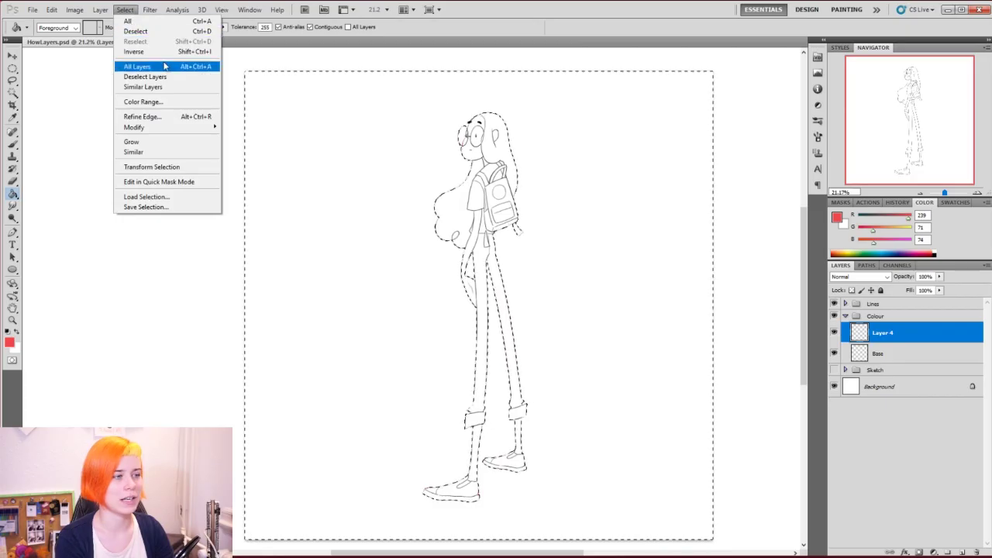
click(135, 52)
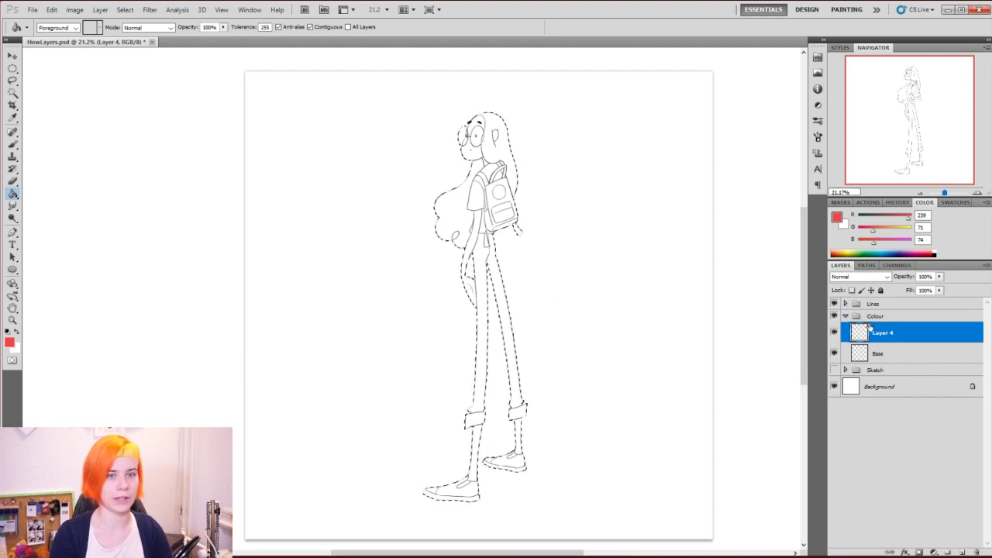
click(879, 353)
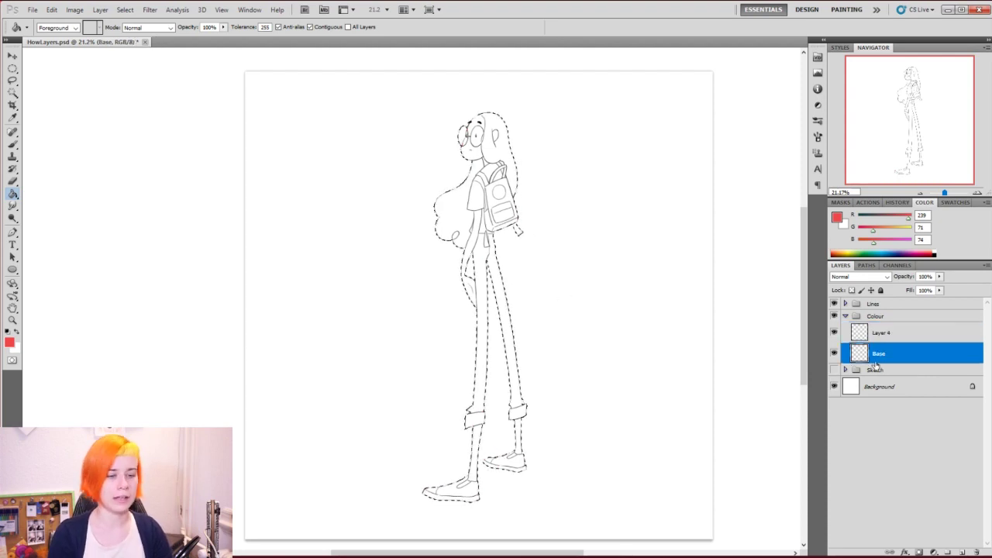
click(477, 193)
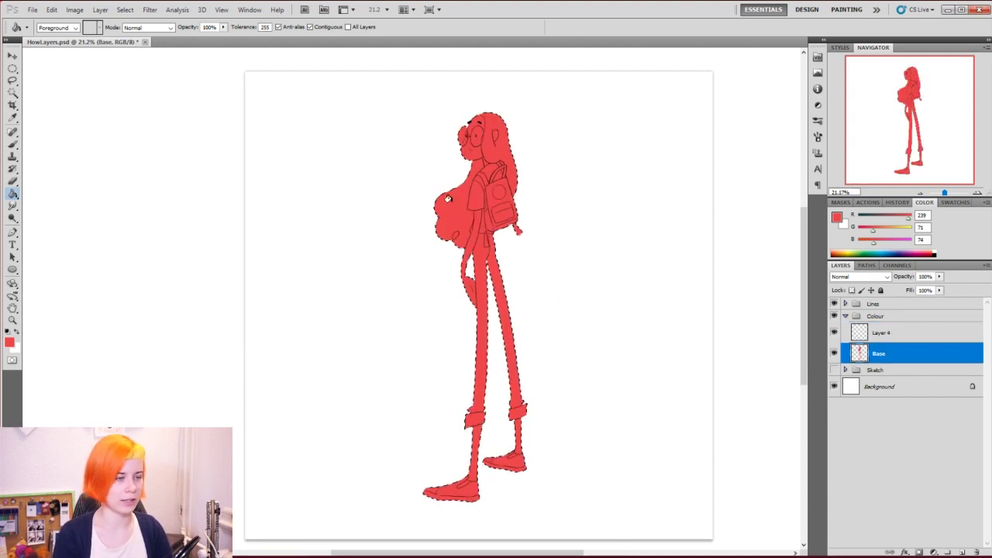
Inspect the filled figure's edges where the gap-bridging strokes meet the line art at the glasses and chin.
key(z)
mouse_move(456, 145)
mouse_down()
mouse_move(571, 187)
mouse_move(594, 164)
mouse_up()
key(g)
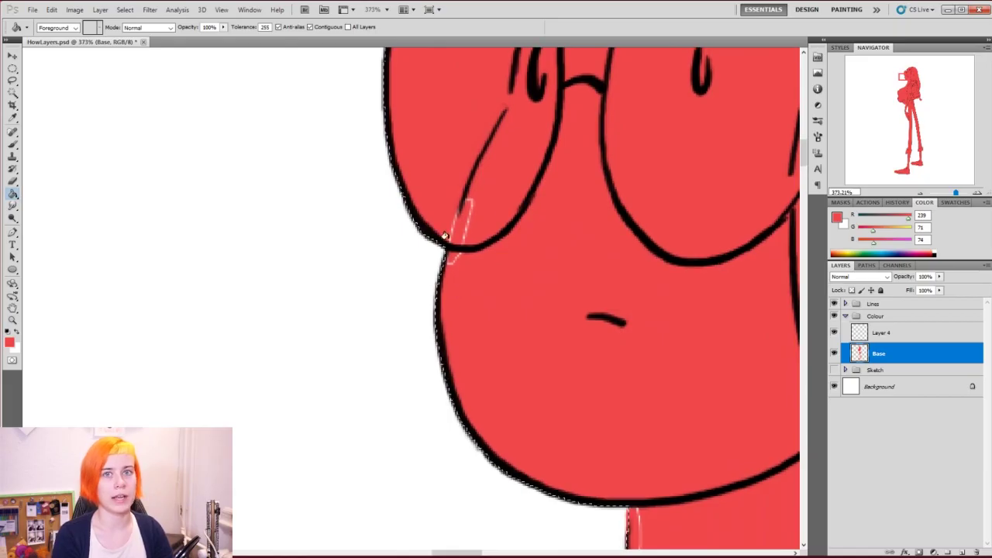
drag(497, 212, 455, 245)
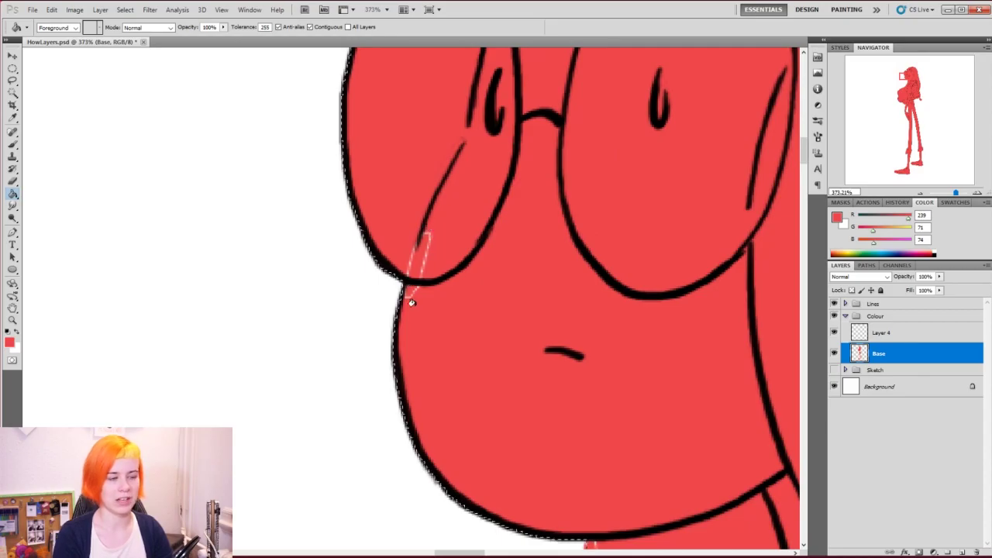
key(z)
mouse_move(485, 256)
mouse_down()
mouse_move(479, 273)
mouse_move(396, 308)
mouse_up()
key(g)
drag(452, 359, 434, 253)
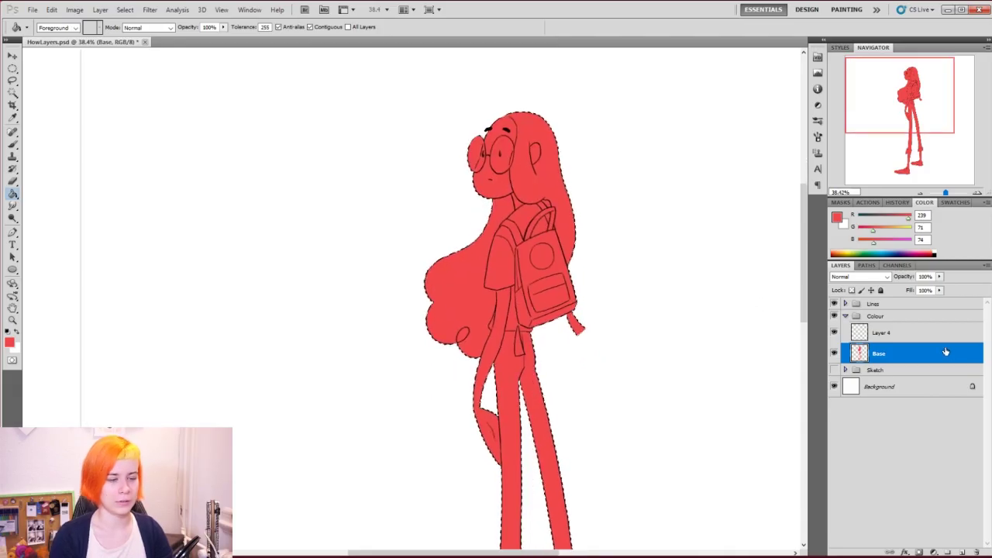
Redo the red figure fill on Layer 4 instead of Base and merge Layer 4 down into Base.
key(Delete)
click(910, 335)
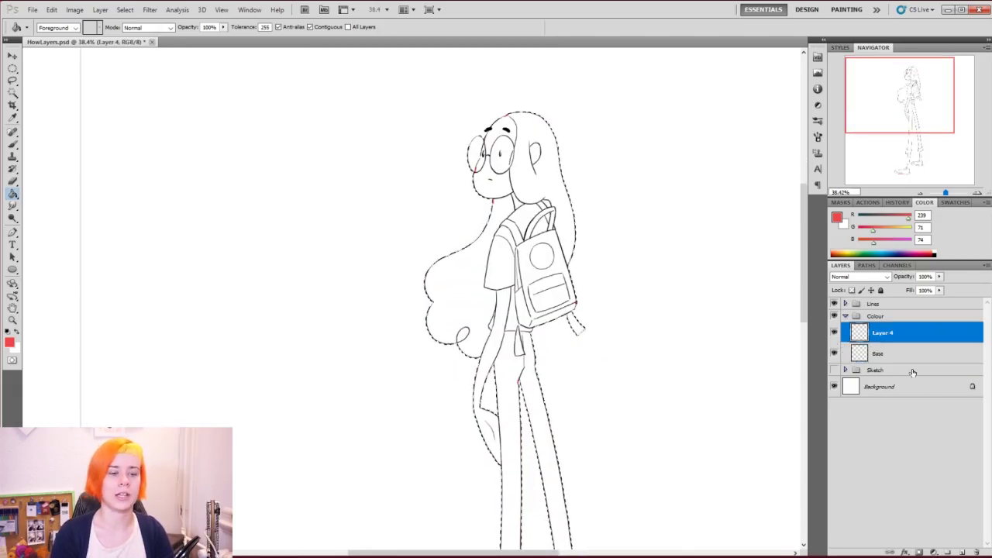
click(567, 479)
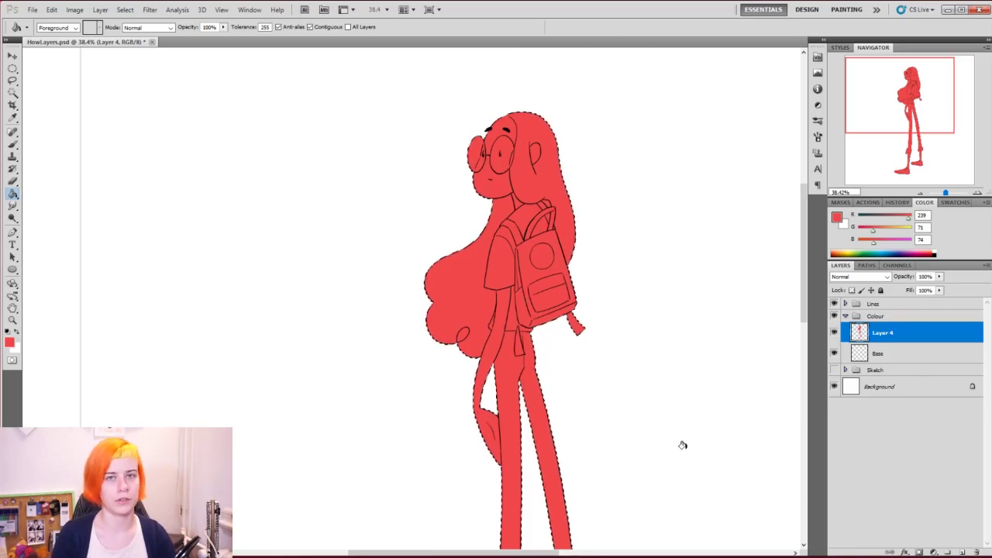
key(ctrl+e)
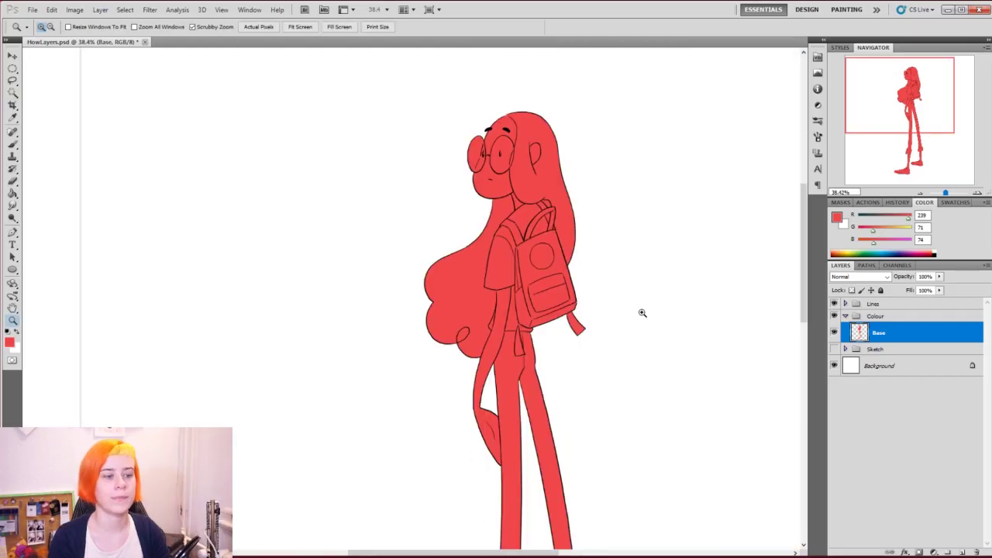
drag(643, 313, 595, 314)
drag(623, 359, 608, 427)
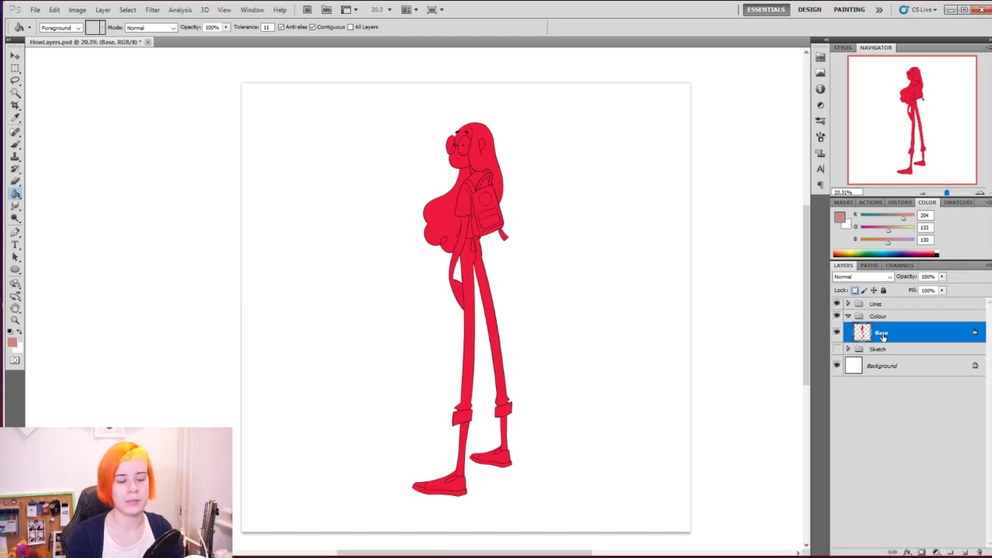
Try painting dusty pink strokes with a 125 px brush across the transparency-locked Base figure and undo them.
click(16, 145)
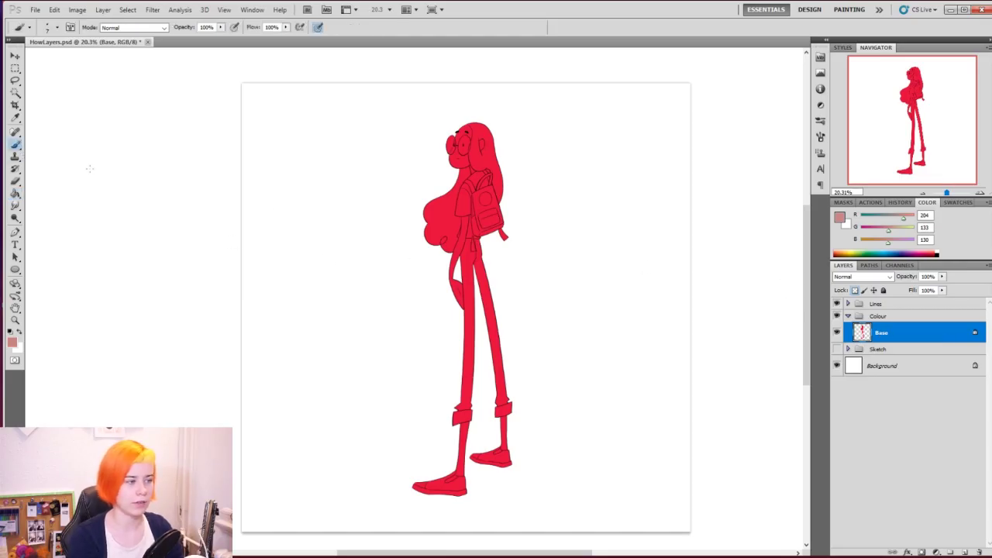
right_click(494, 230)
drag(528, 251, 551, 250)
mouse_move(394, 197)
mouse_down()
mouse_move(574, 209)
mouse_move(510, 193)
mouse_move(352, 195)
mouse_move(638, 188)
mouse_move(365, 204)
mouse_move(511, 176)
mouse_move(511, 160)
mouse_move(462, 350)
mouse_move(433, 312)
mouse_move(422, 188)
mouse_move(438, 187)
mouse_move(428, 197)
mouse_move(443, 294)
mouse_up()
key(ctrl+z)
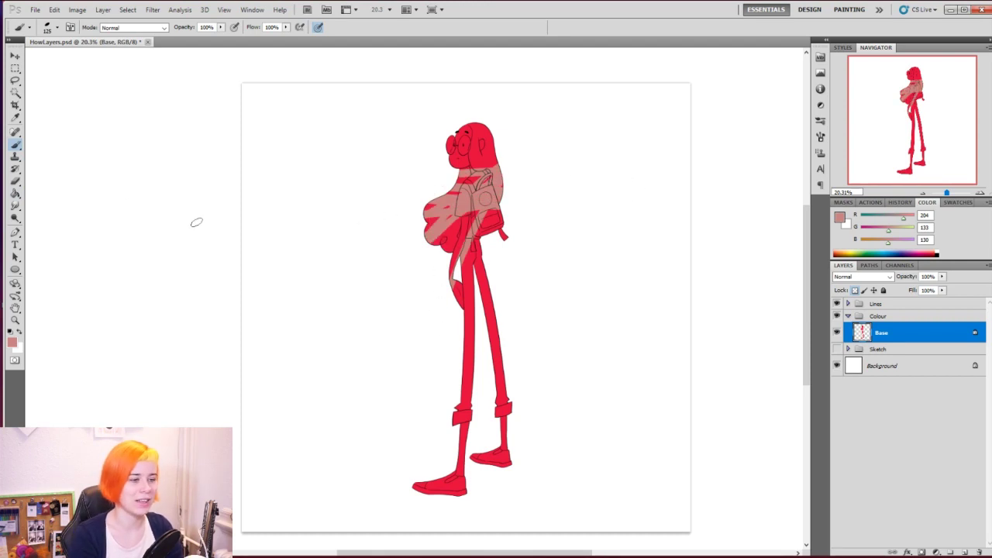
key(ctrl+z)
key(ctrl+z)
key(ctrl+alt+z)
Fill the figure on the Base layer with dusty pink using the Paint Bucket.
key(g)
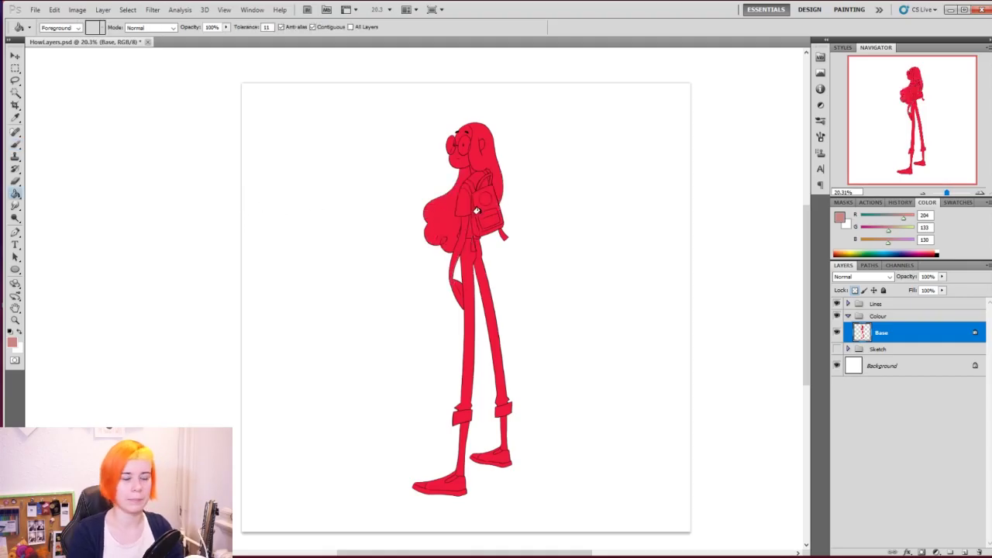
click(462, 209)
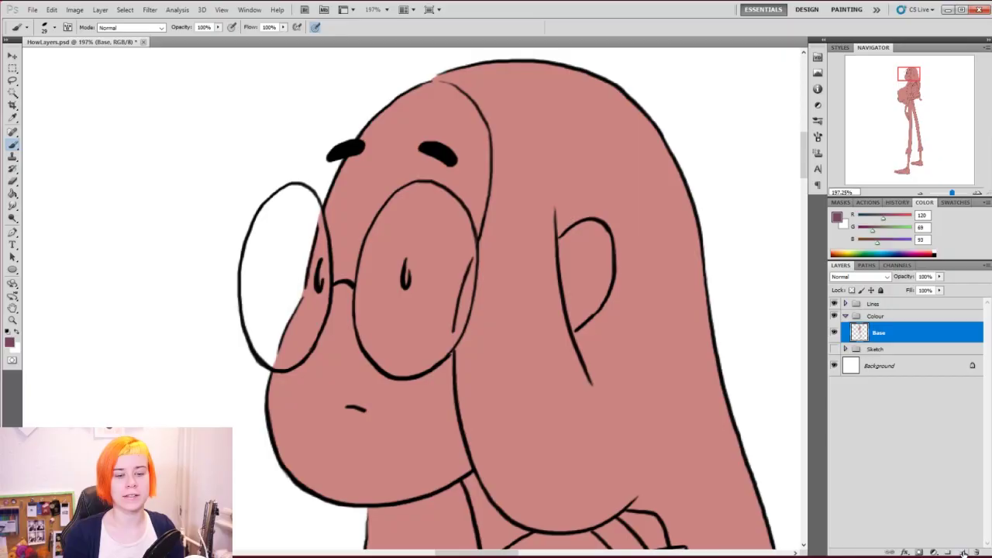
Add a new layer above Base in the Colour group and name it Hair.
click(962, 552)
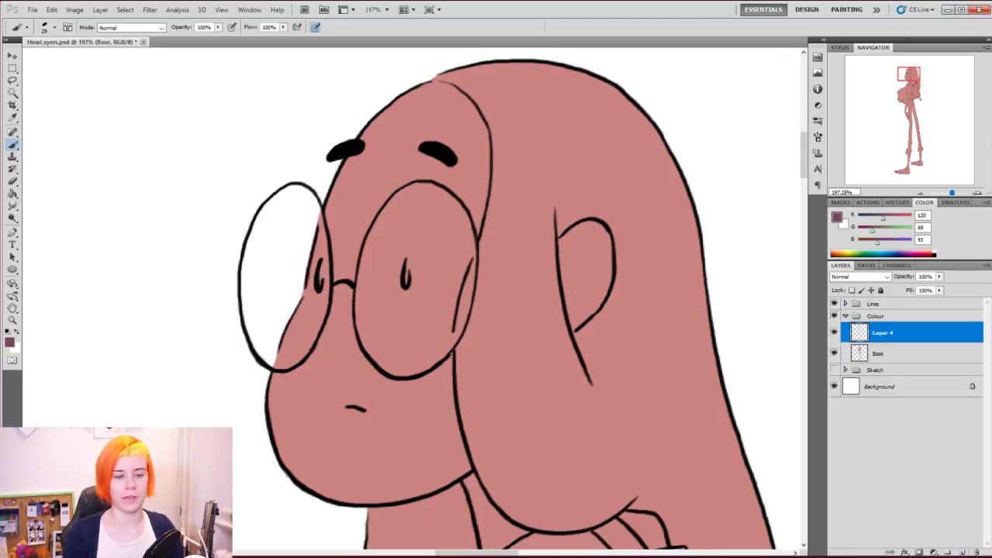
double_click(883, 332)
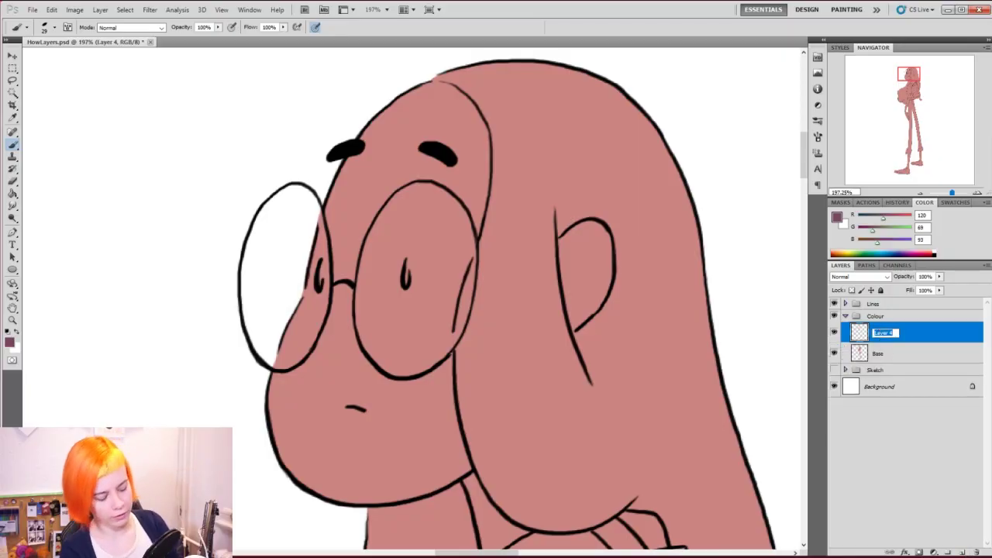
text(Hair)
key(Return)
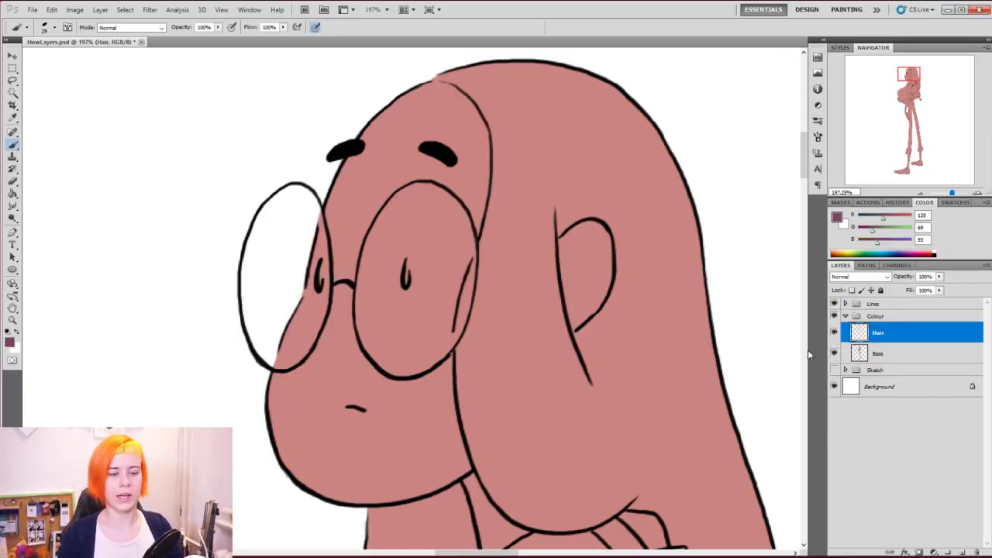
Clip the Hair layer to Base and brush rough purple strokes over the forehead and hair.
right_click(913, 336)
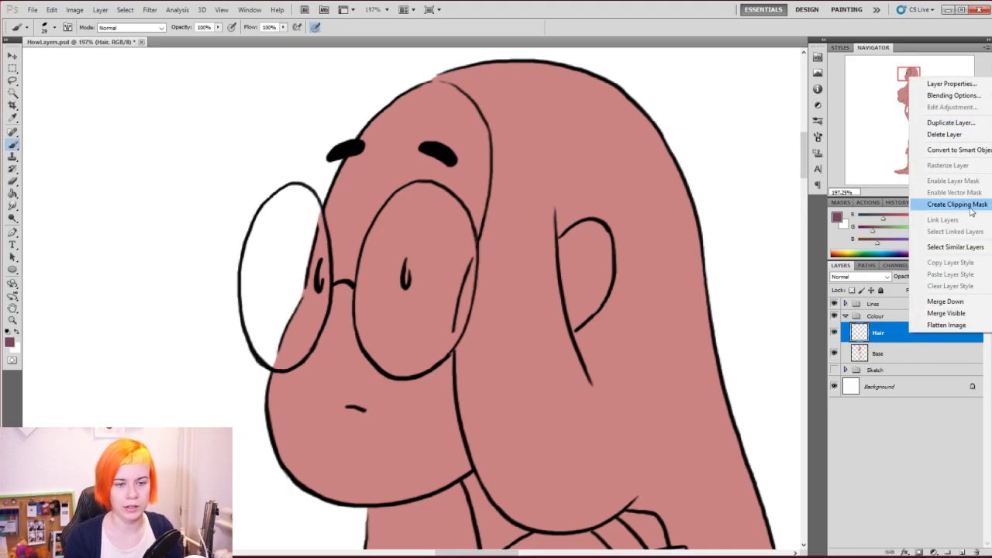
click(901, 333)
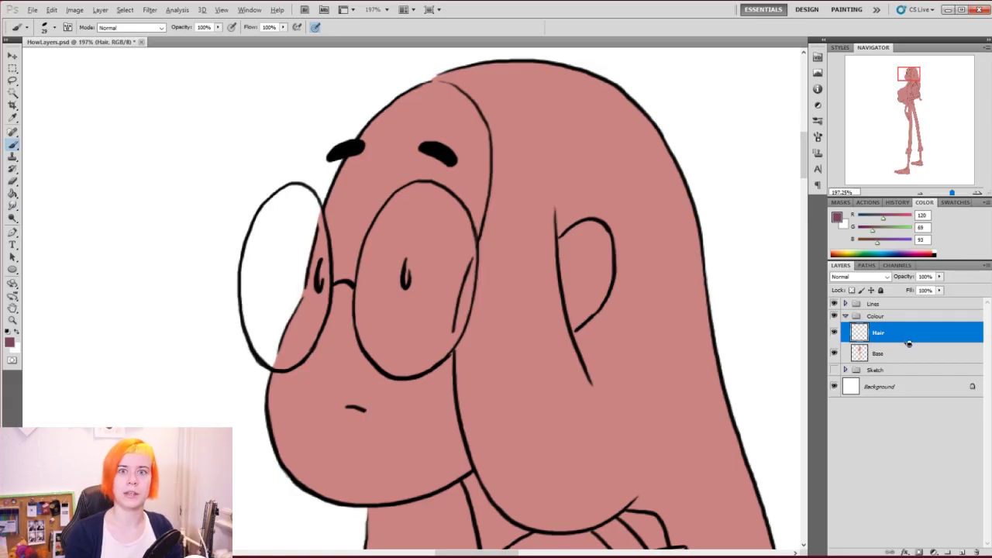
alt+click(908, 343)
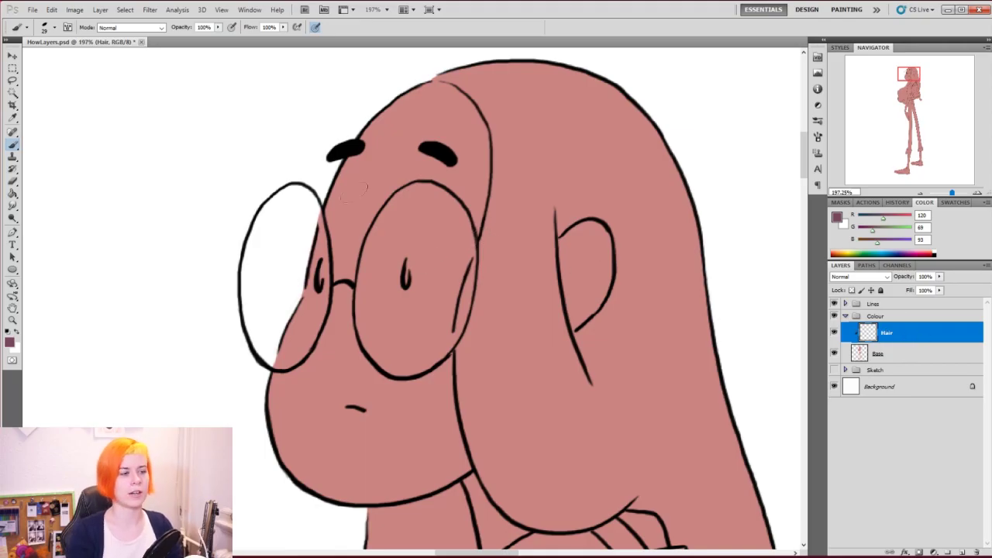
mouse_move(304, 145)
mouse_down()
mouse_move(355, 195)
mouse_move(291, 108)
mouse_move(445, 159)
mouse_move(527, 279)
mouse_move(698, 325)
mouse_move(705, 457)
mouse_move(731, 366)
mouse_up()
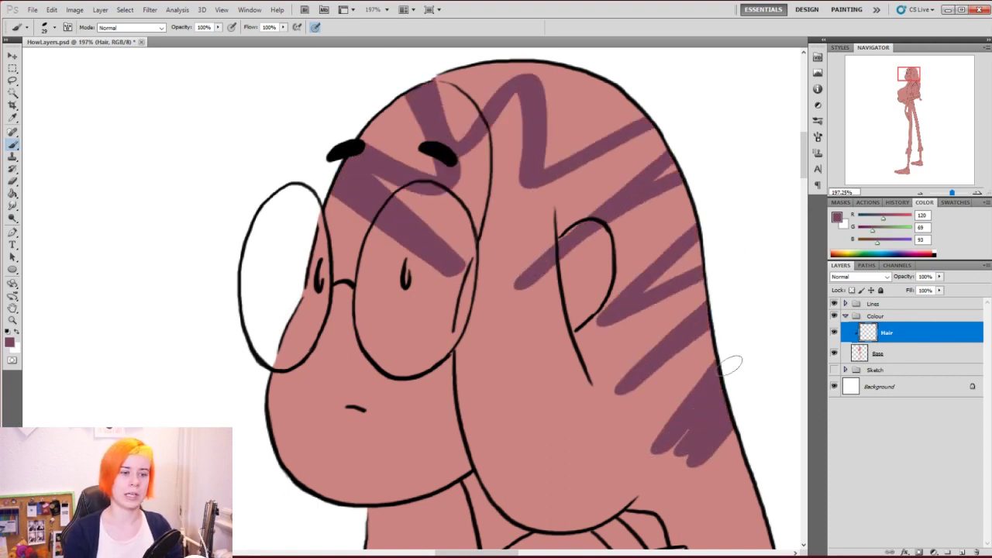
Undo the rough purple strokes and brush purple along the hair's inner borders around the face, ear, neck, backpack and arm.
key(ctrl+z)
mouse_move(455, 67)
mouse_down()
mouse_move(504, 120)
mouse_move(507, 184)
mouse_move(517, 172)
mouse_move(477, 205)
mouse_move(487, 253)
mouse_move(473, 287)
mouse_up()
drag(489, 244, 475, 321)
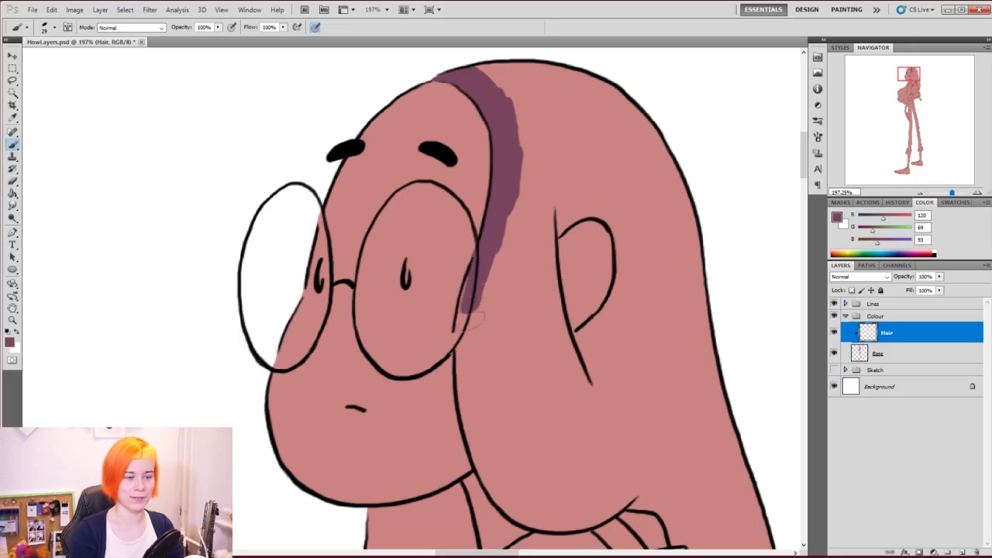
drag(473, 285, 543, 518)
drag(562, 229, 577, 333)
drag(542, 481, 597, 119)
drag(698, 142, 767, 310)
drag(434, 527, 563, 69)
drag(570, 50, 488, 337)
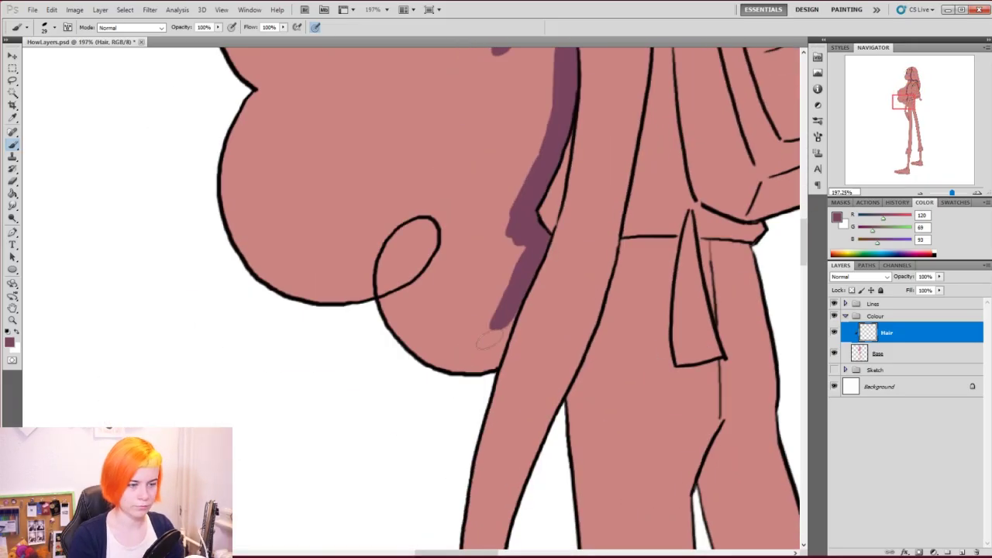
Select the unpainted front and back areas of the hair with the Magic Wand.
key(z)
drag(375, 514, 310, 514)
click(13, 93)
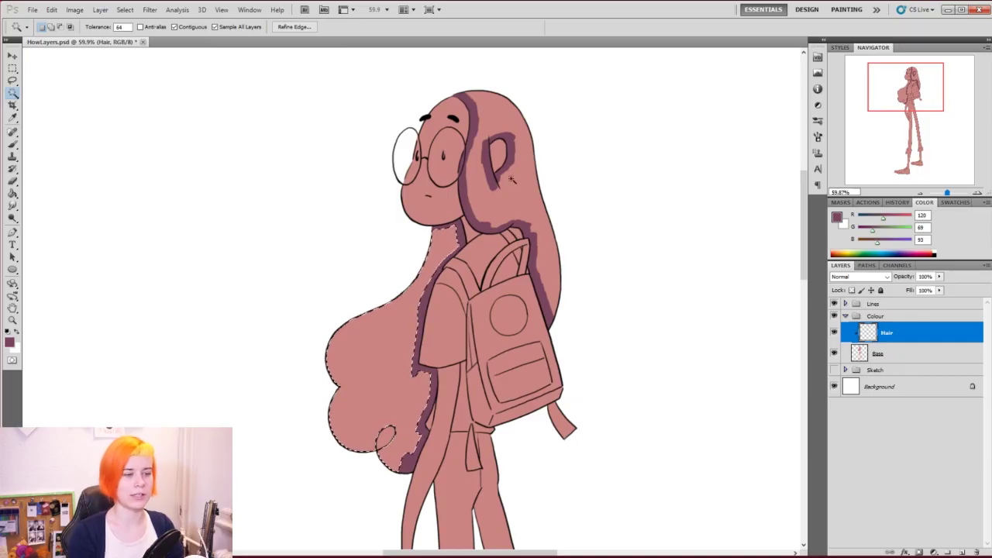
shift+click(508, 202)
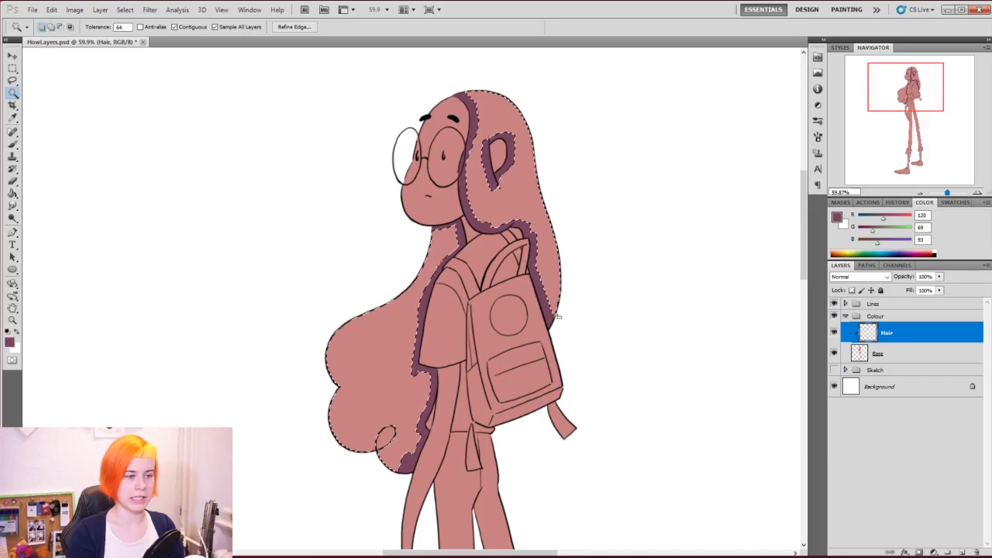
Expand the hair selection by 3 pixels.
click(125, 9)
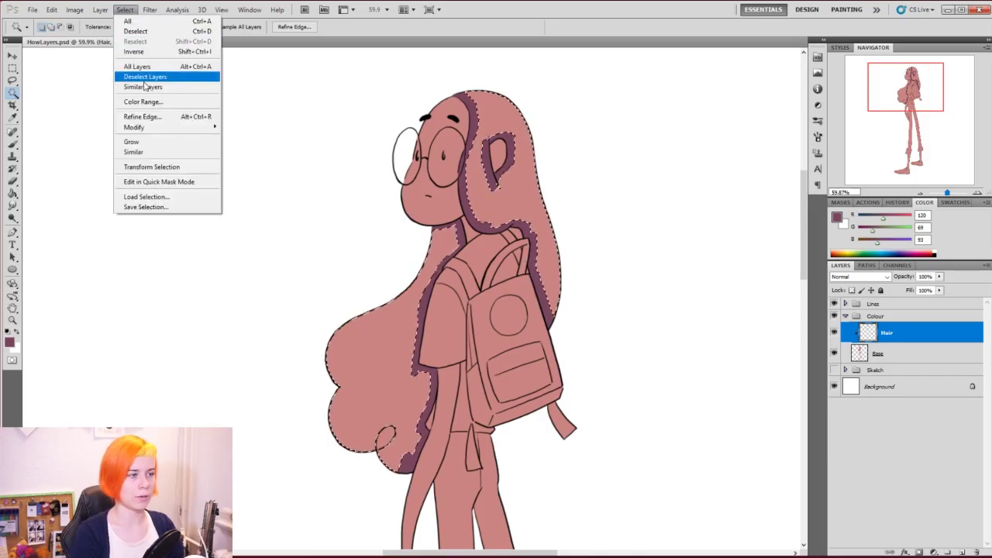
mouse_move(183, 127)
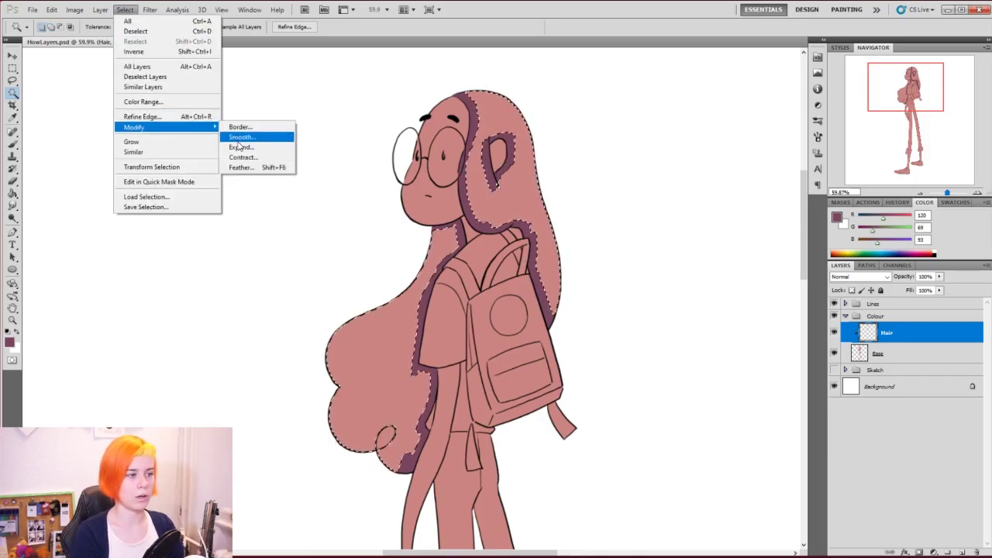
click(246, 146)
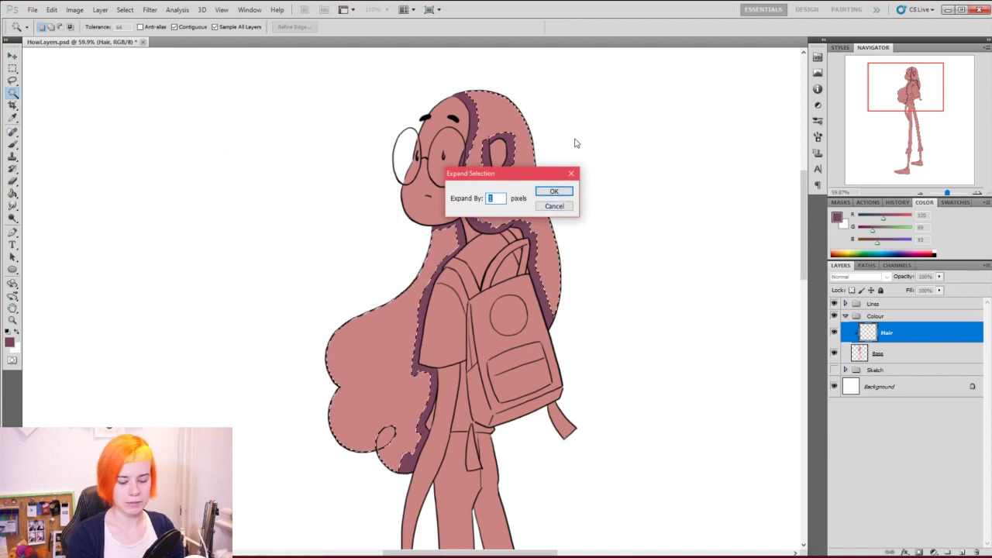
text(3)
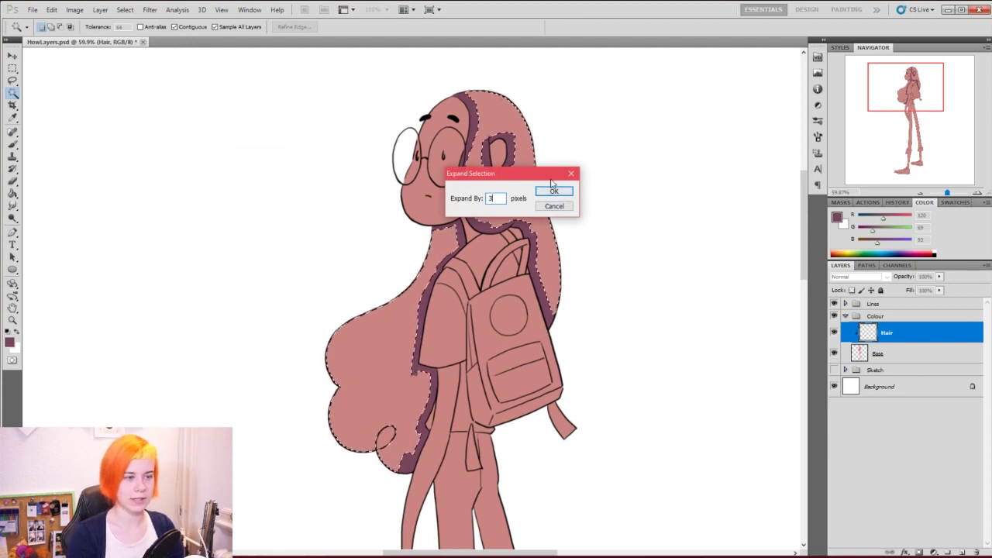
click(554, 191)
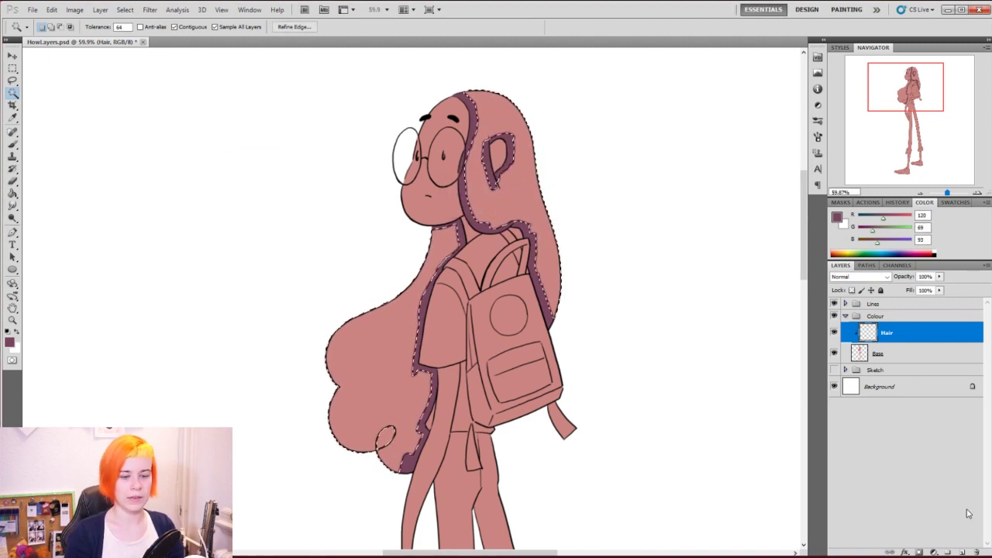
Add a new clipped layer above Hair and fill the selection with purple using the Paint Bucket.
click(963, 552)
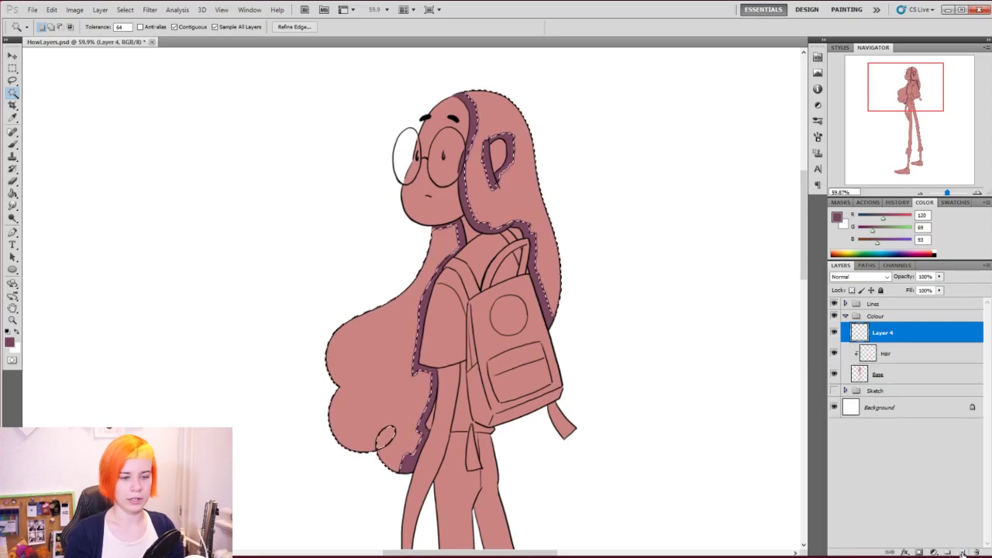
alt+click(908, 344)
key(g)
click(546, 316)
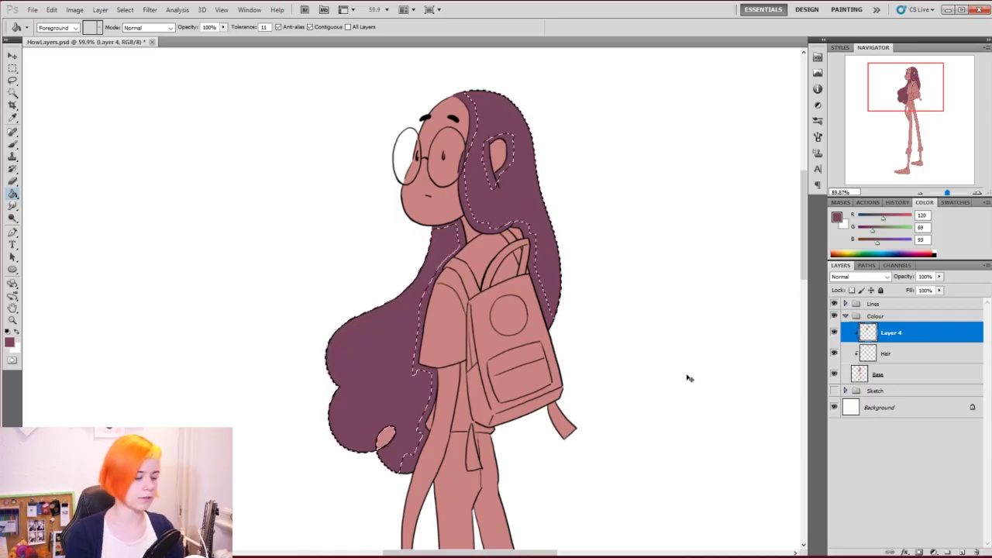
Merge the filled layer into Hair, clear the selection and brush purple into the small curl loop.
key(ctrl+e)
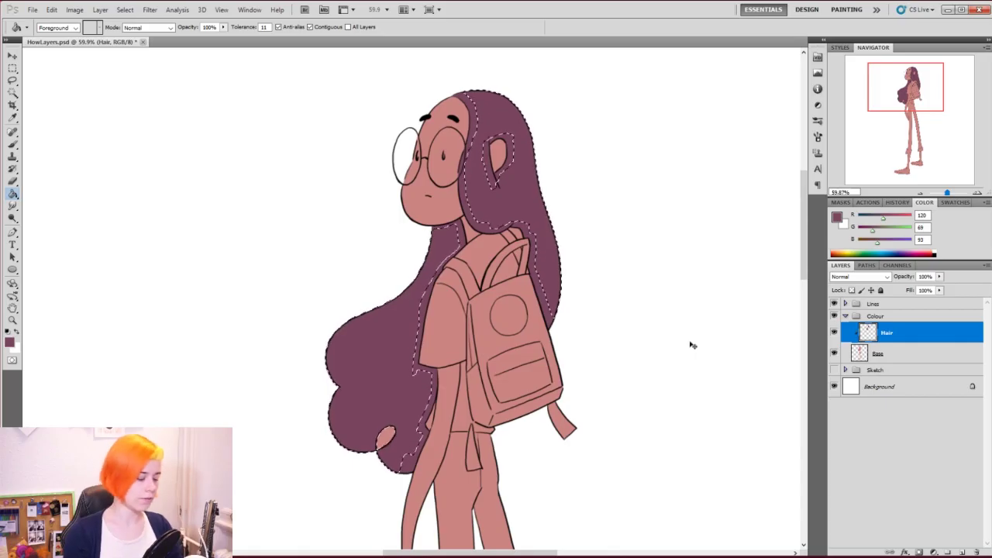
key(ctrl+d)
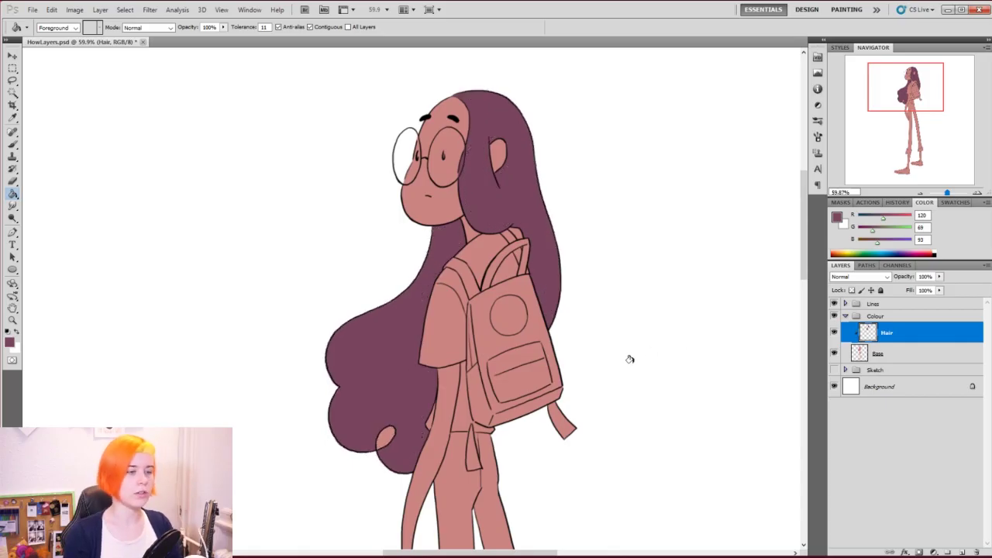
click(13, 144)
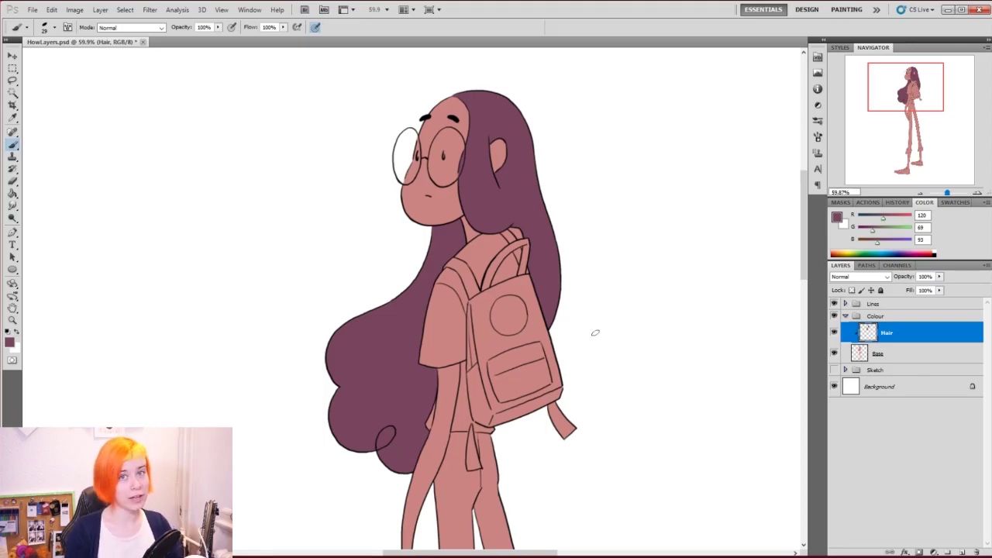
Add a new layer directly above Base in the Colour group and name it Shirt.
click(907, 354)
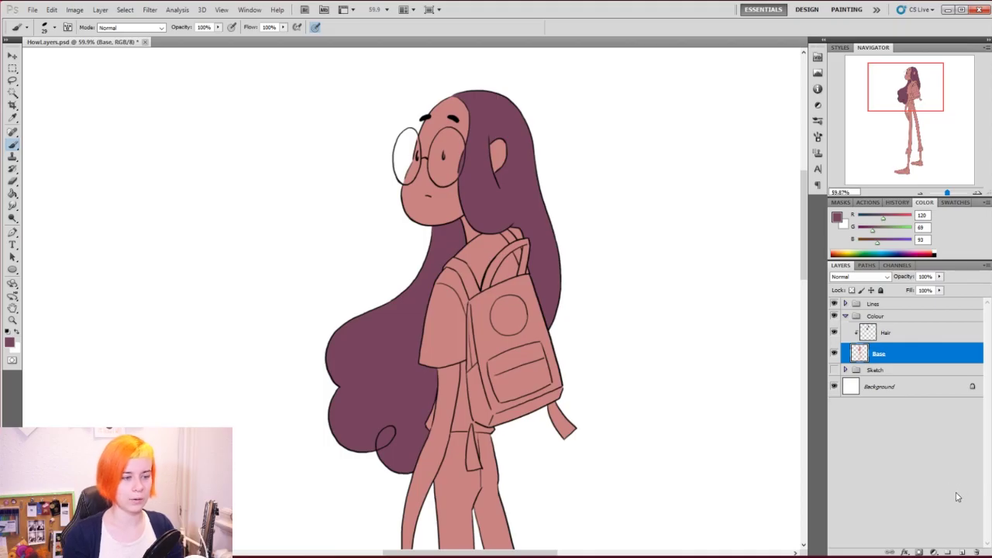
click(962, 552)
double_click(884, 354)
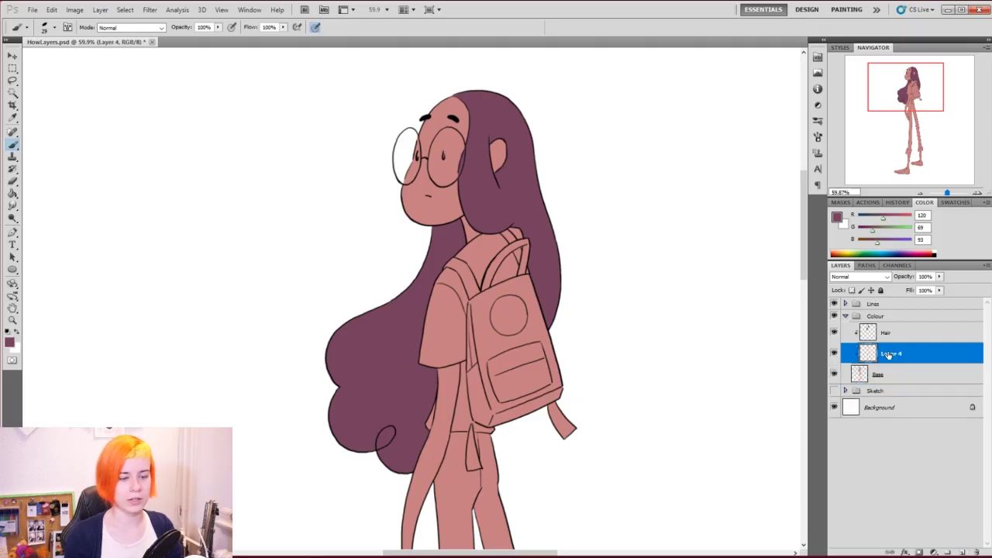
text(Shirt)
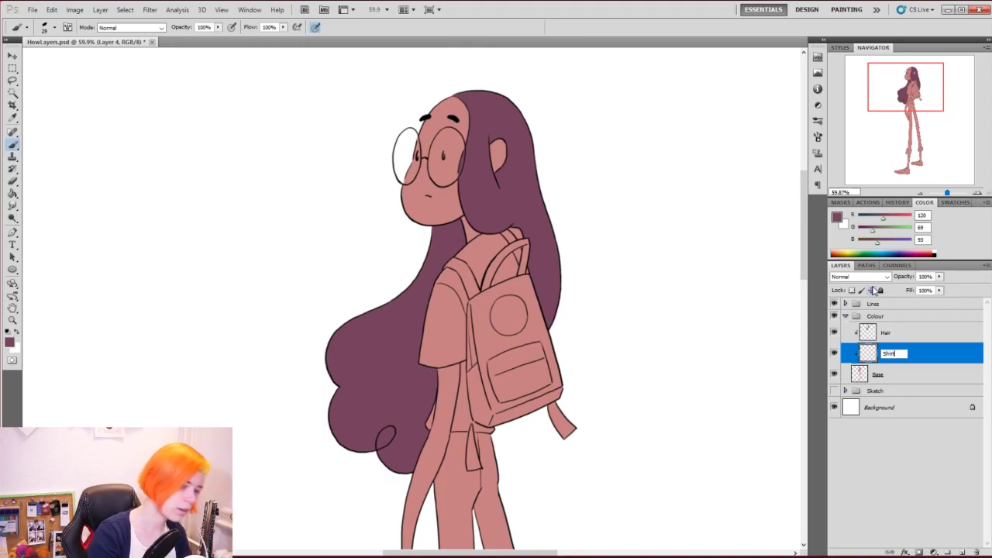
key(Return)
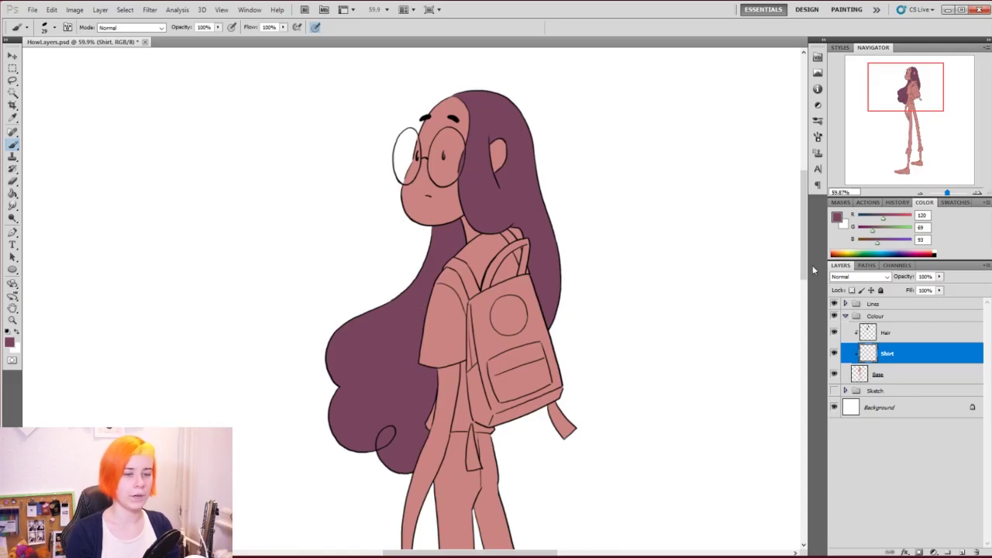
Set the foreground colour to pink f581bb.
drag(909, 254, 918, 247)
click(837, 218)
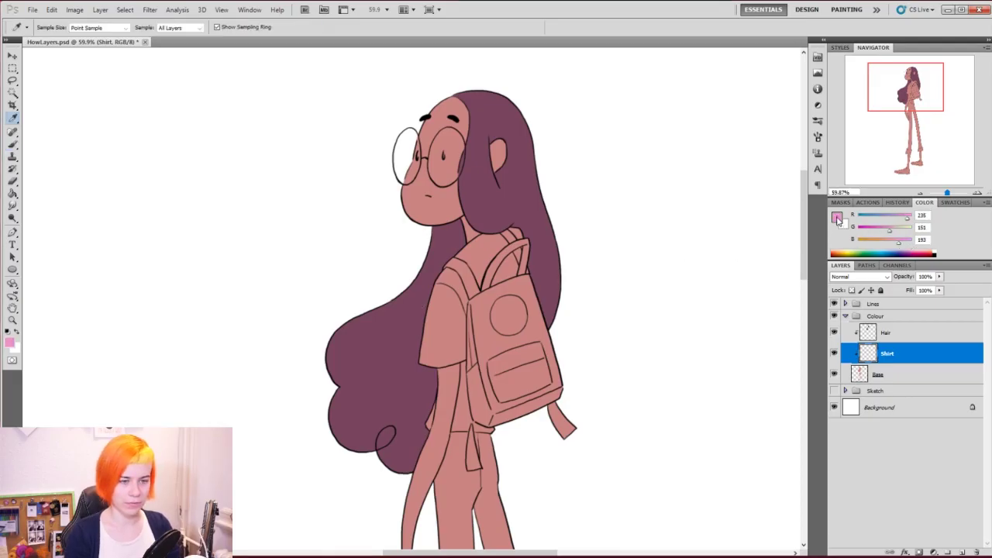
drag(696, 281, 706, 271)
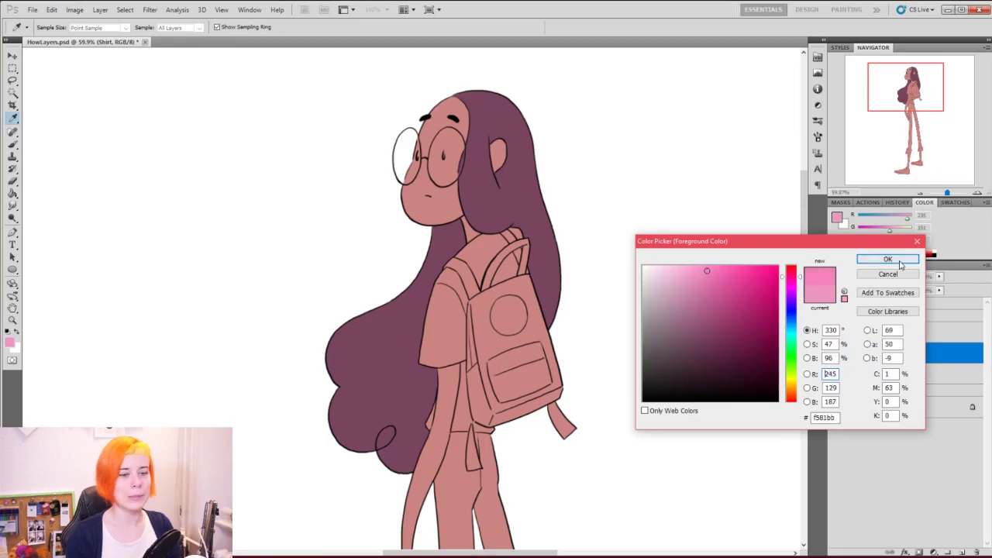
click(888, 259)
Set the brush size to 73 px and paint the shirt's sleeve and body pink on the Shirt layer.
right_click(447, 301)
click(494, 321)
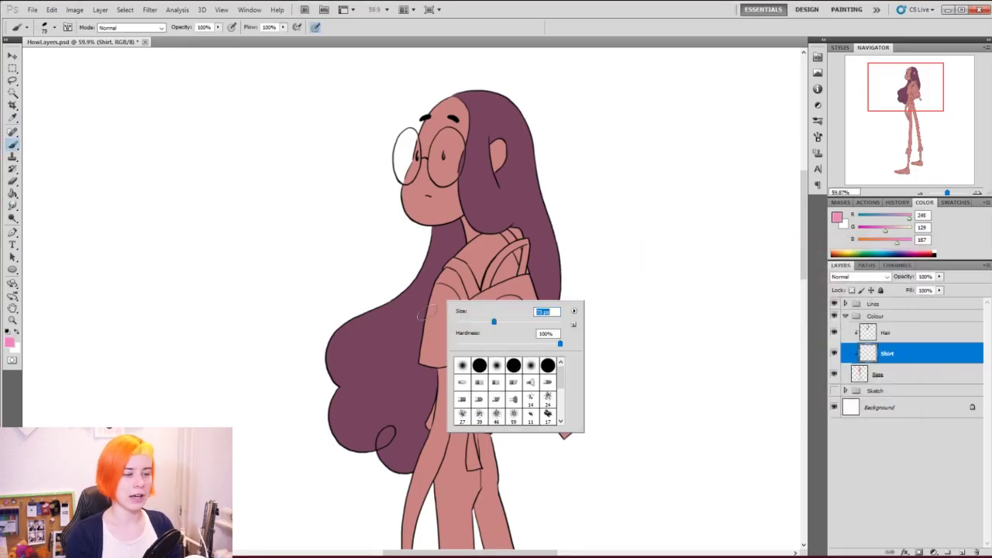
mouse_move(425, 353)
mouse_down()
mouse_move(427, 303)
mouse_move(411, 347)
mouse_move(431, 320)
mouse_move(444, 318)
mouse_move(439, 343)
mouse_move(449, 330)
mouse_move(426, 328)
mouse_move(428, 289)
mouse_up()
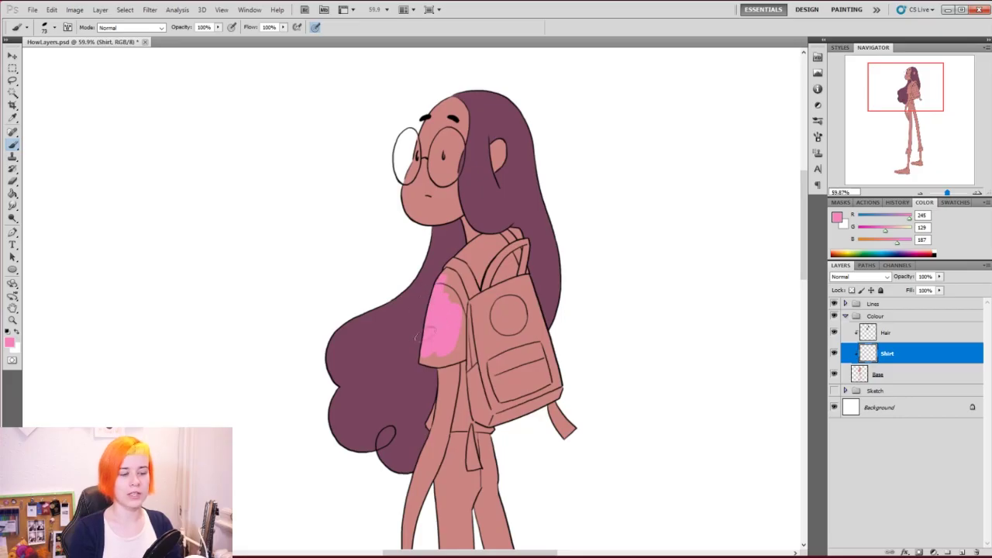
mouse_move(428, 333)
mouse_down()
mouse_move(410, 374)
mouse_move(427, 340)
mouse_move(423, 366)
mouse_move(432, 335)
mouse_up()
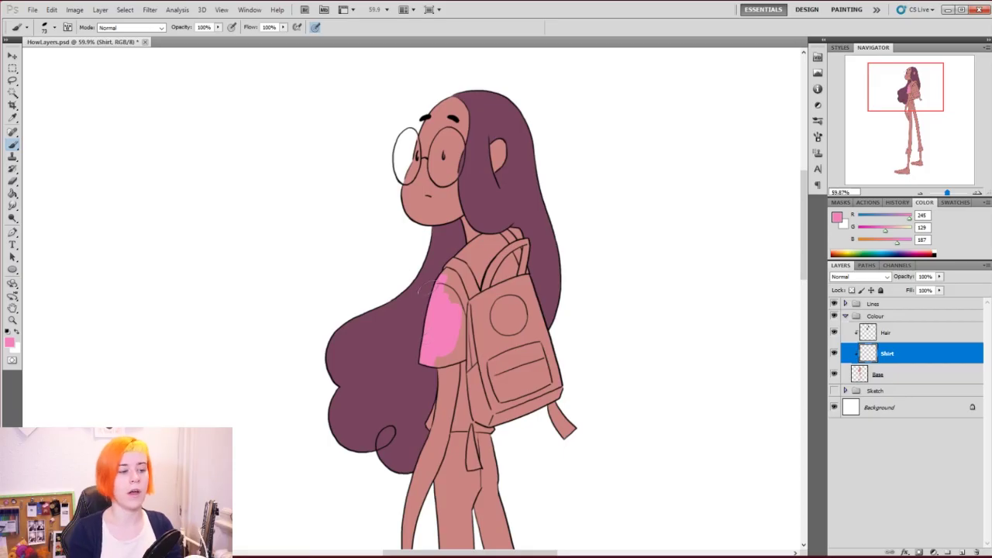
drag(446, 273, 456, 312)
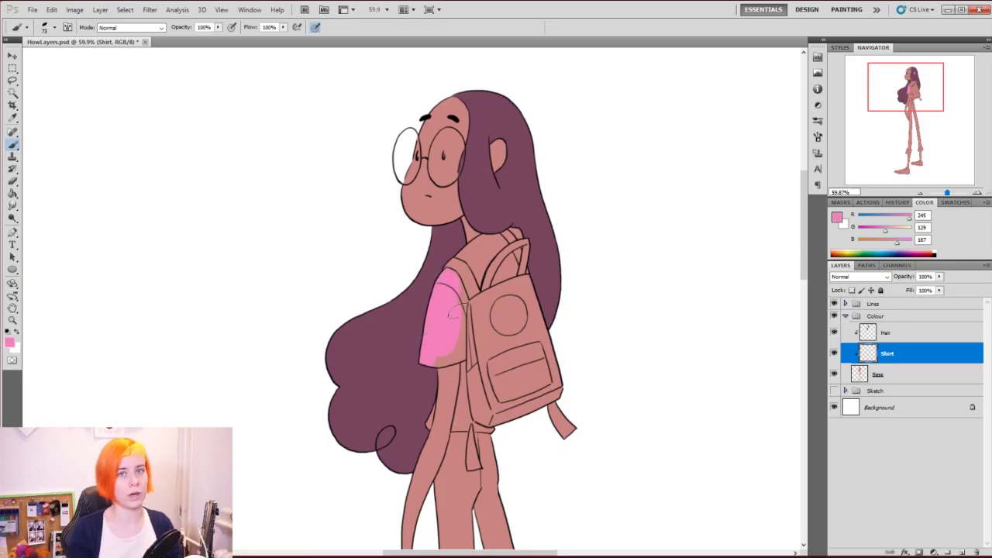
mouse_move(449, 303)
mouse_down()
mouse_move(455, 330)
mouse_move(442, 357)
mouse_move(451, 358)
mouse_up()
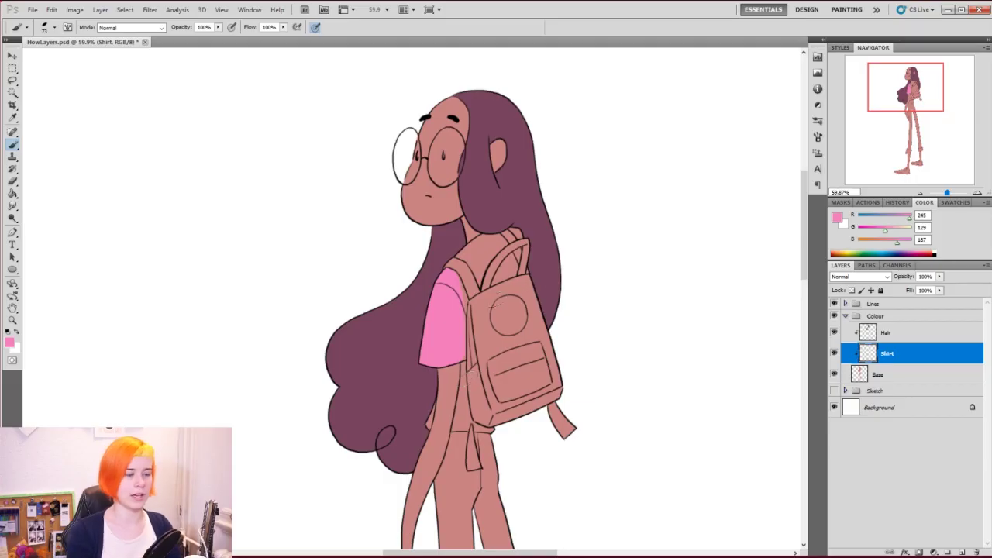
key(ctrl+space)
mouse_move(448, 287)
mouse_down()
mouse_move(471, 296)
mouse_move(455, 302)
mouse_up()
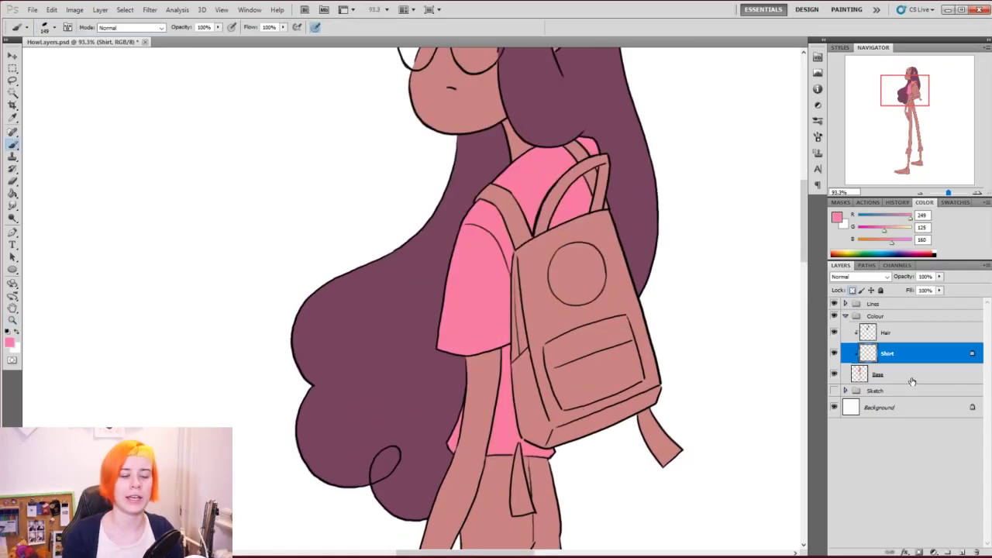
Add a new layer directly above Base, beneath Shirt, and name it Backpack.
click(901, 374)
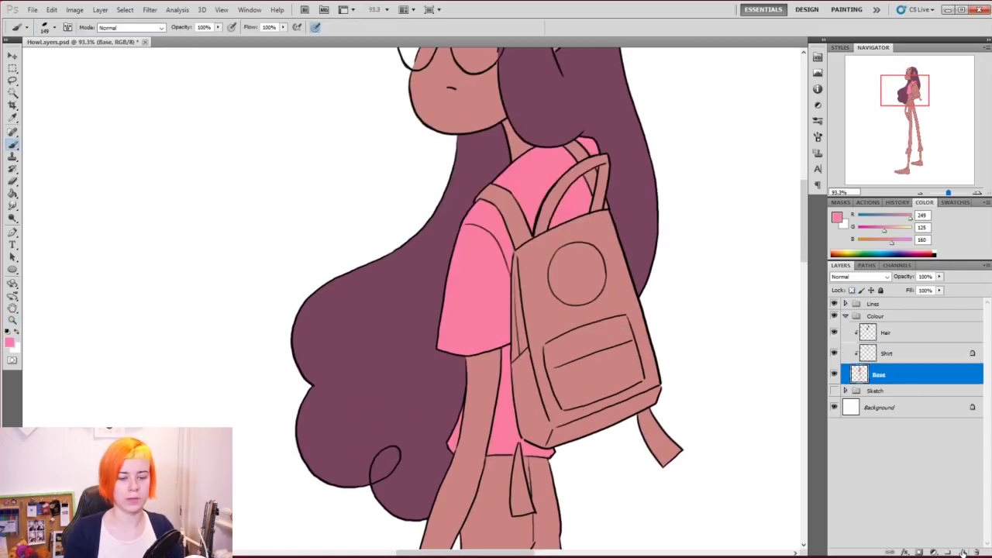
click(963, 552)
double_click(892, 374)
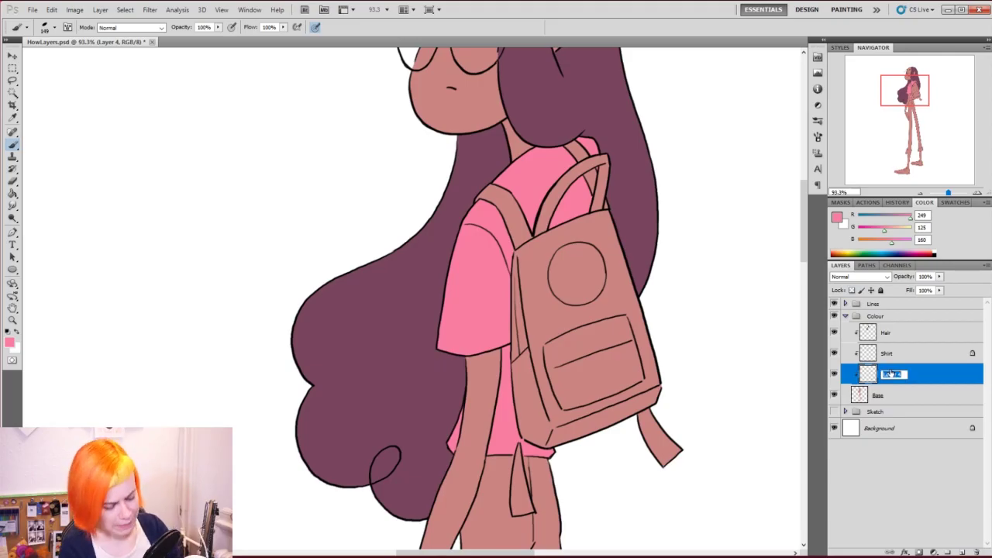
text(Backpack)
key(Return)
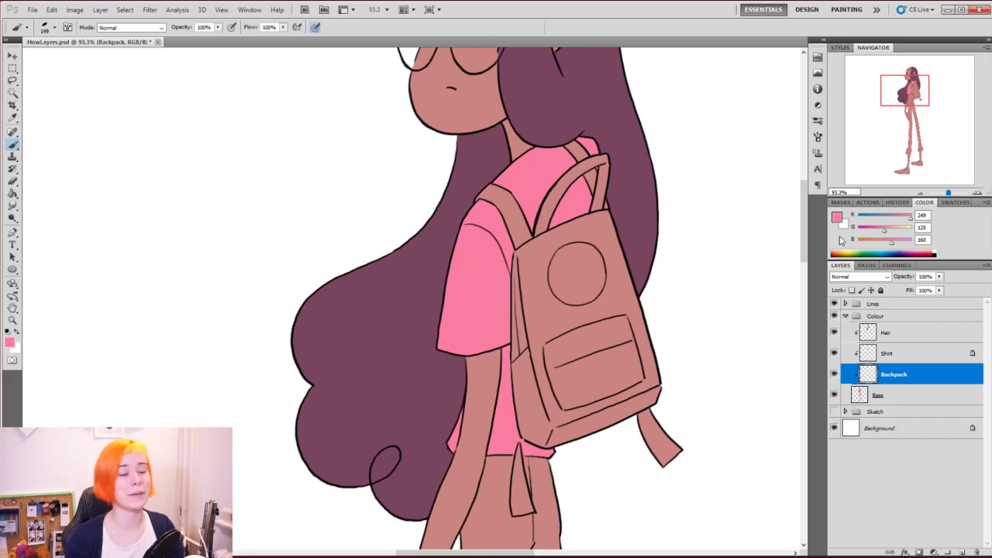
Set the foreground colour to dark blue (RGB 27, 69, 131) and paint the backpack and its shoulder straps.
click(887, 216)
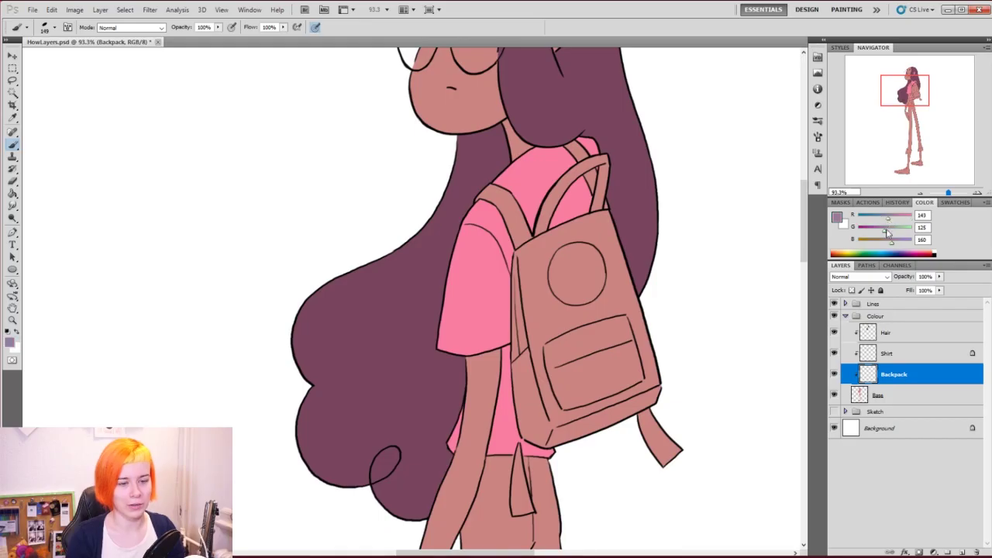
click(902, 249)
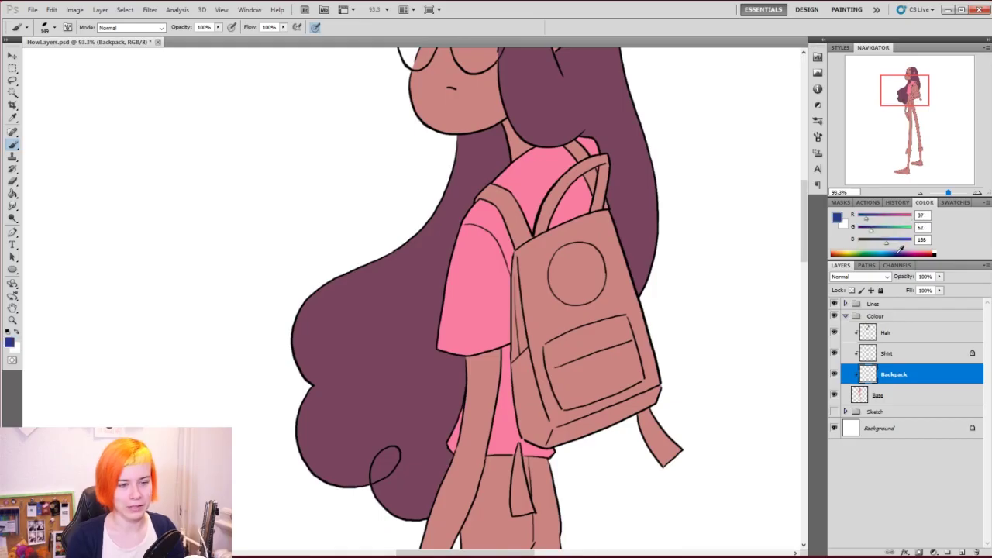
click(899, 249)
mouse_move(566, 225)
mouse_down()
mouse_move(505, 330)
mouse_move(516, 182)
mouse_move(494, 192)
mouse_move(573, 155)
mouse_move(593, 217)
mouse_move(590, 272)
mouse_move(576, 272)
mouse_move(535, 349)
mouse_move(542, 419)
mouse_move(573, 418)
mouse_move(605, 322)
mouse_move(665, 399)
mouse_move(581, 377)
mouse_up()
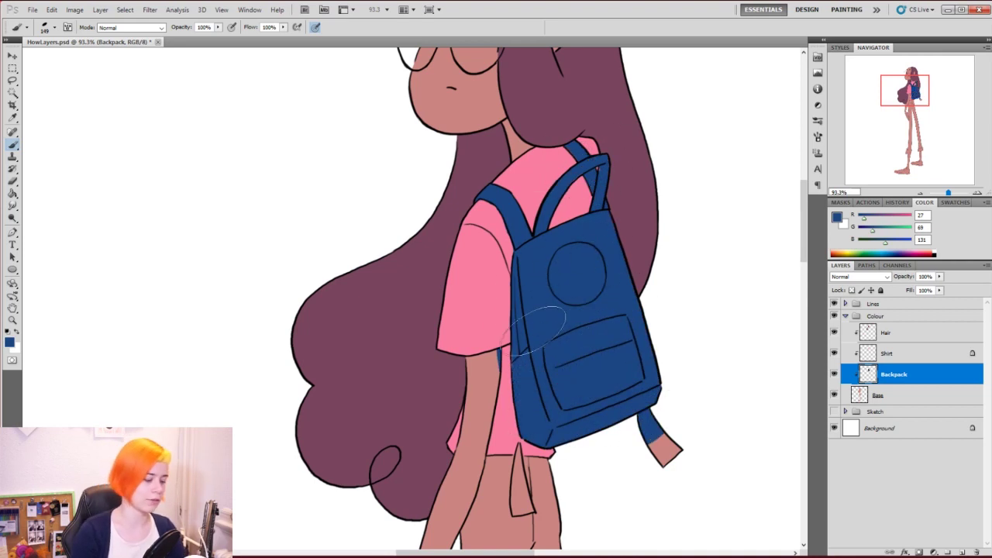
Erase the blue spill between the arm and the backpack, and brush the hanging strap's end blue.
key(e)
drag(493, 348, 500, 363)
key(b)
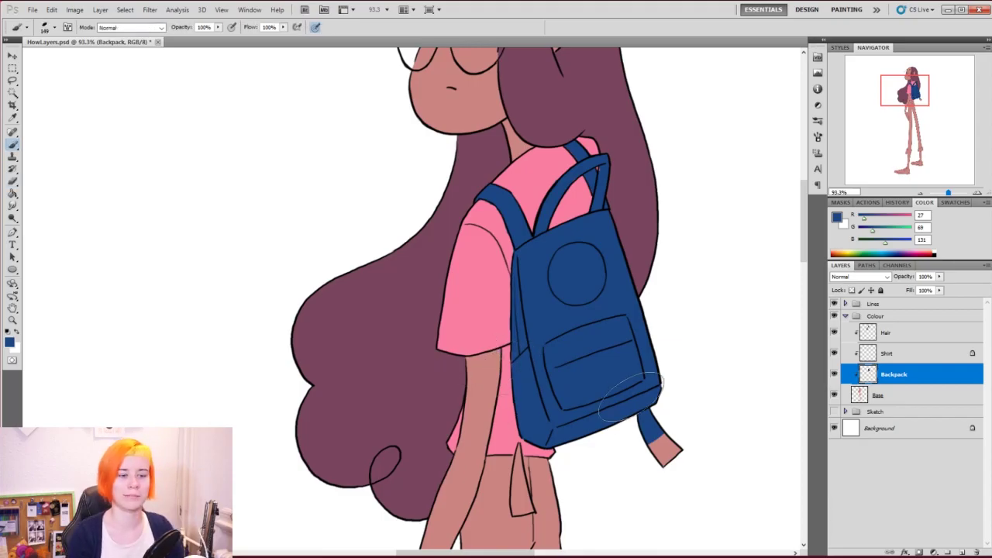
Set the brush size to 32 px and paint the small strap hanging at the hip dark blue on the Backpack layer.
key(ctrl+space)
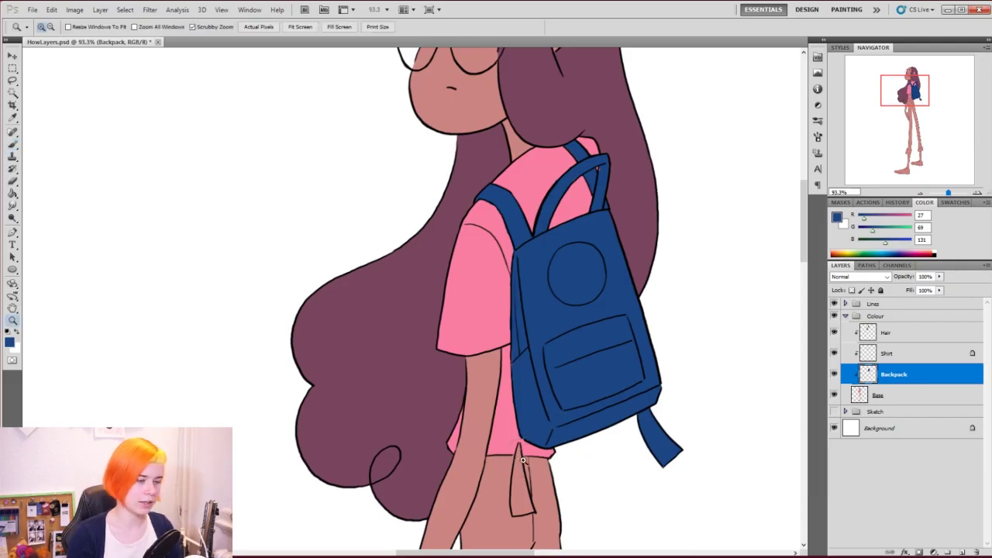
drag(543, 441, 531, 320)
right_click(506, 361)
drag(557, 385, 533, 385)
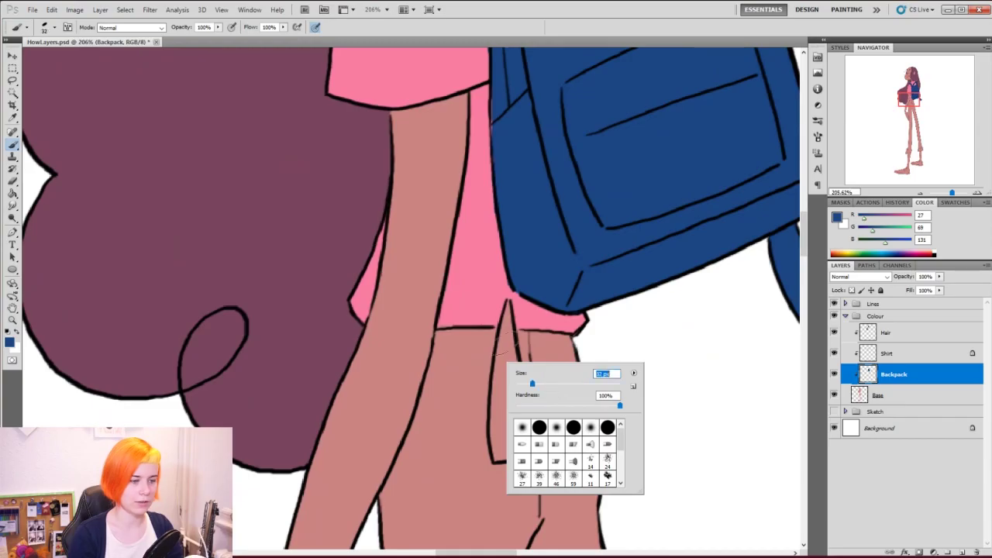
mouse_move(508, 309)
mouse_down()
mouse_move(505, 452)
mouse_move(524, 451)
mouse_move(507, 363)
mouse_move(530, 451)
mouse_up()
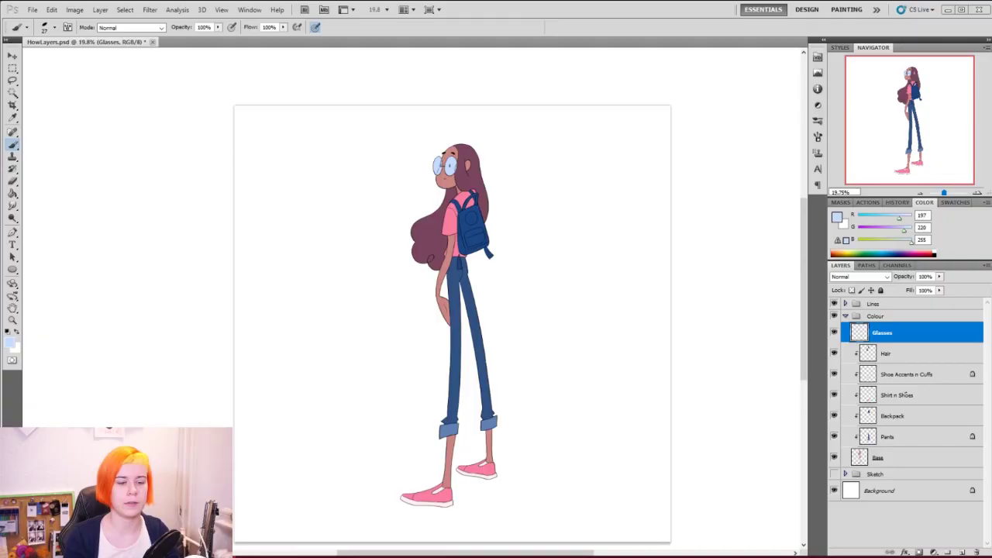
Toggle the visibility of the Shirt n Shoes and Shoe Accents n Cuffs layers to inspect what each contains.
click(897, 396)
click(835, 395)
click(835, 396)
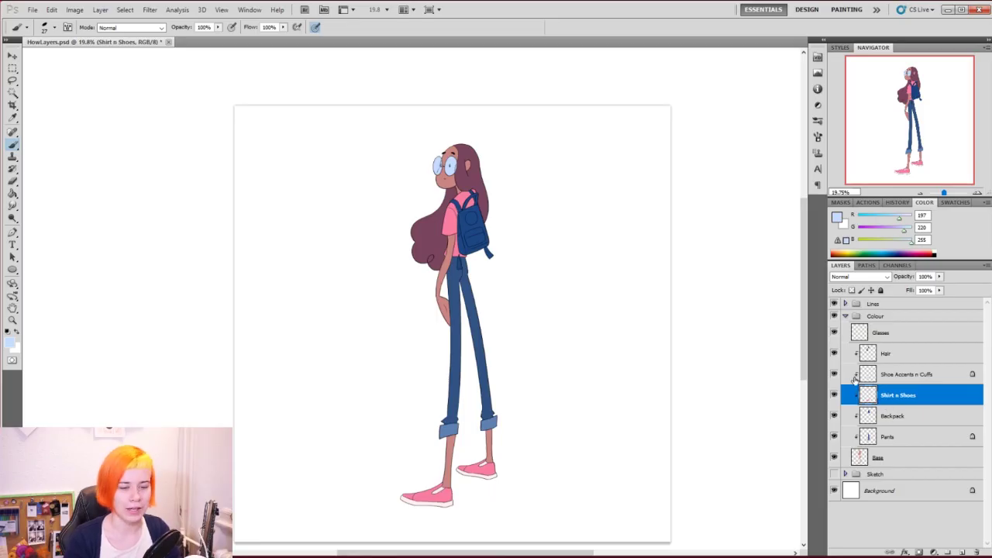
click(898, 375)
click(835, 374)
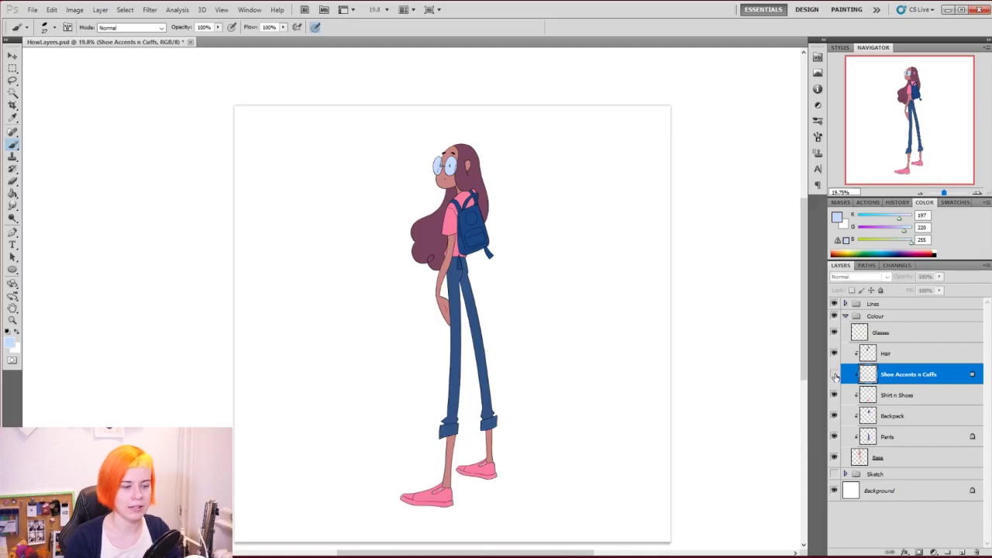
click(835, 375)
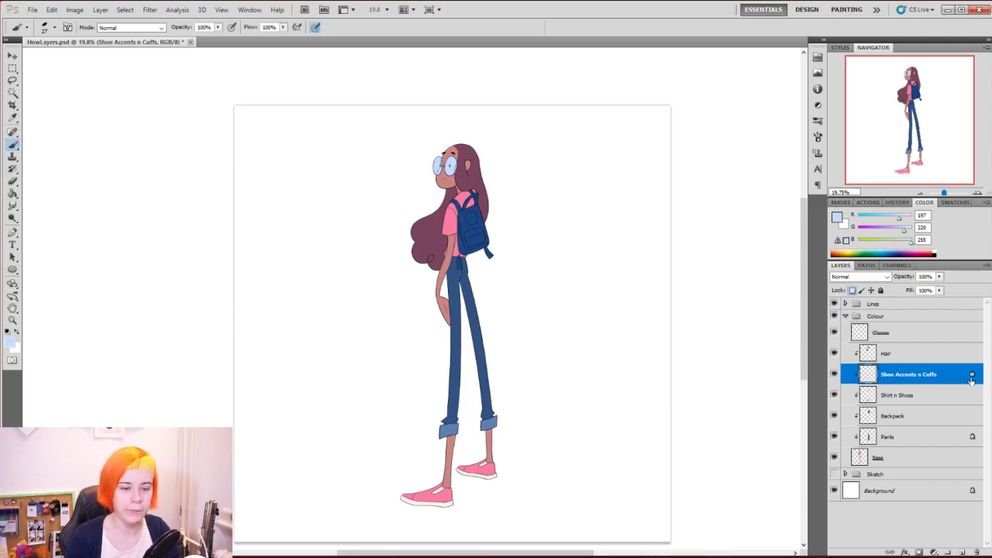
Lock the Backpack layer's transparent pixels and fill the backpack with muted teal (RGB 54, 86, 104).
click(893, 417)
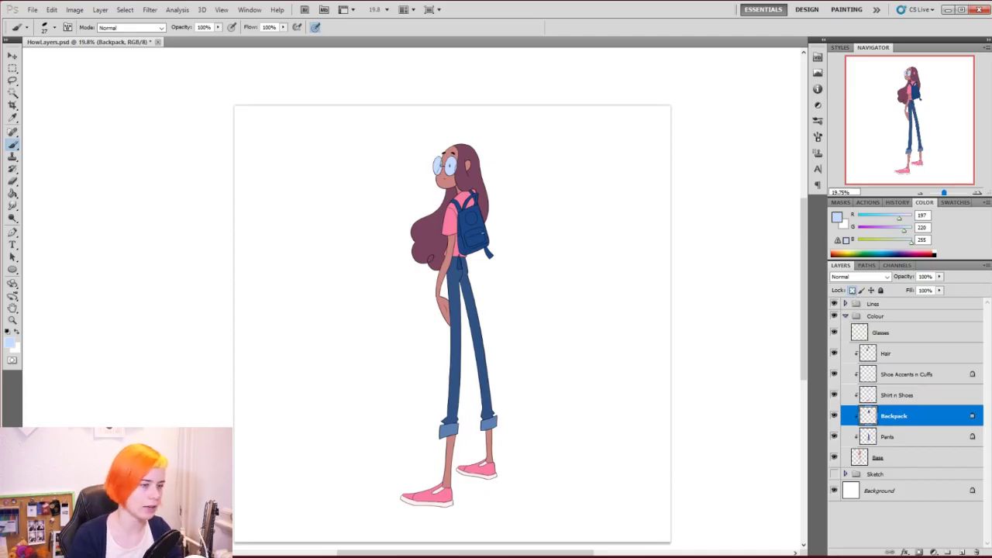
alt+click(477, 226)
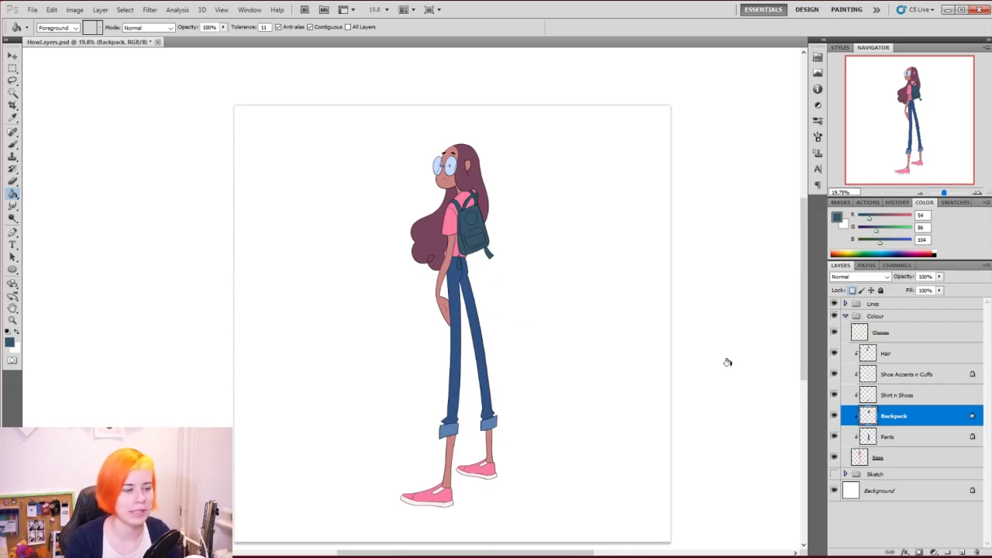
Lower the Glasses layer's opacity to 36% so the lenses become see-through.
click(904, 334)
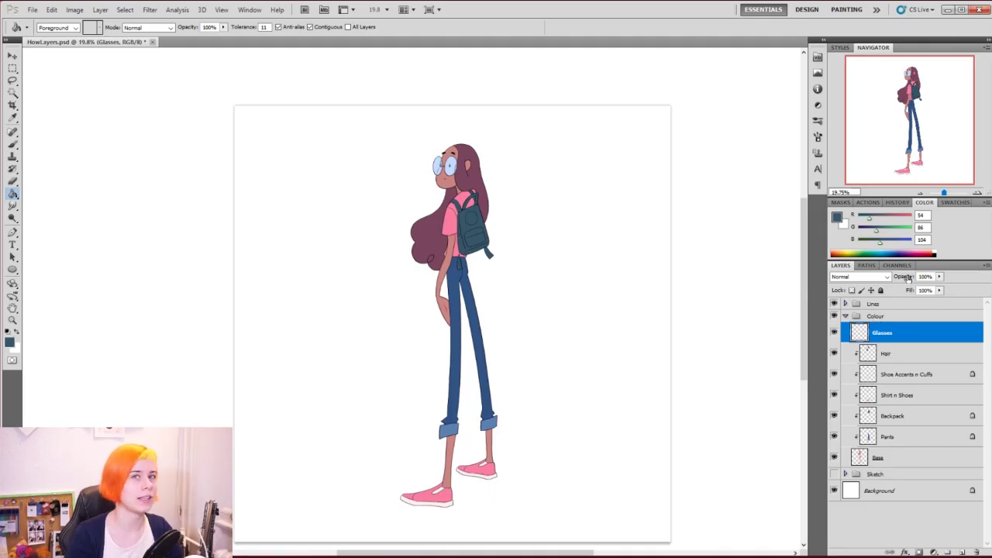
drag(906, 279, 902, 281)
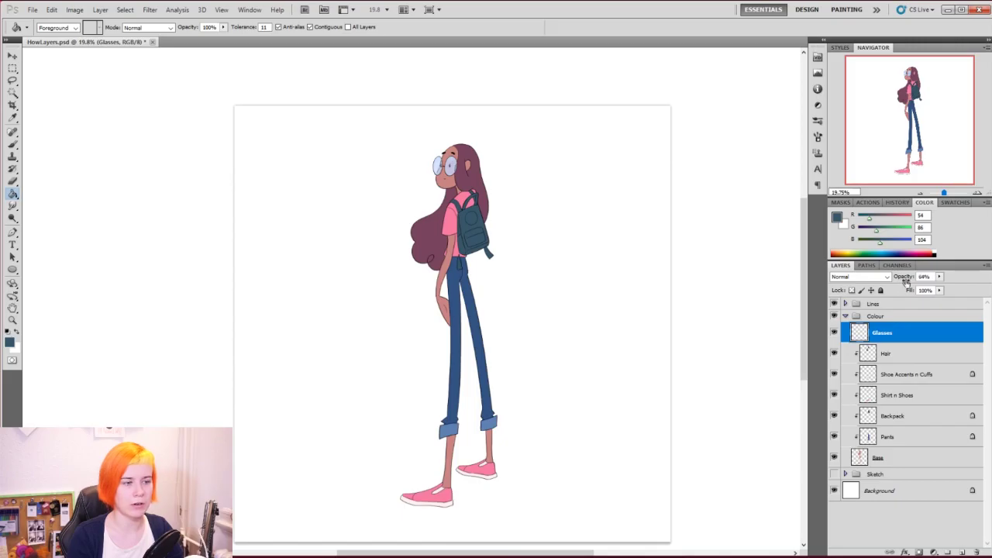
key(z)
drag(449, 161, 539, 225)
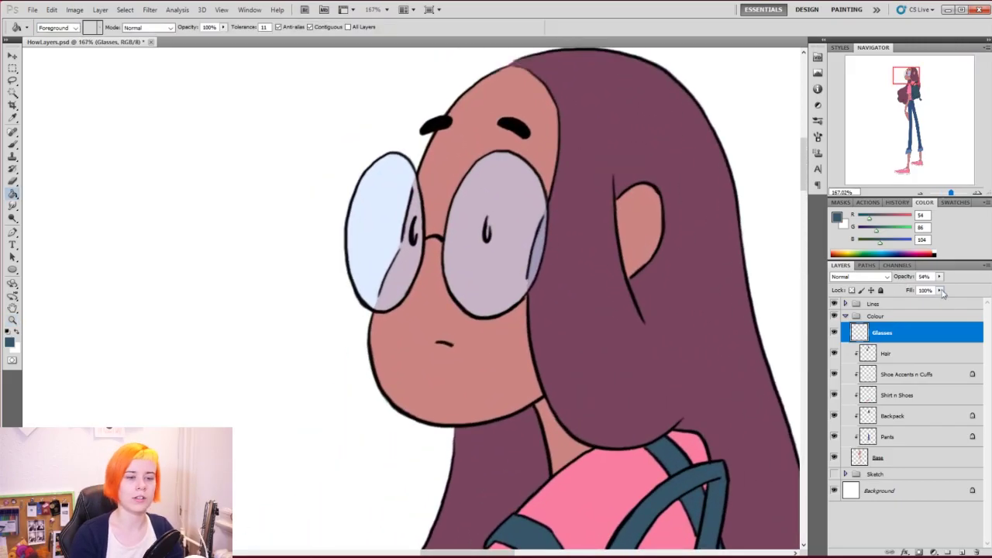
drag(904, 278, 906, 280)
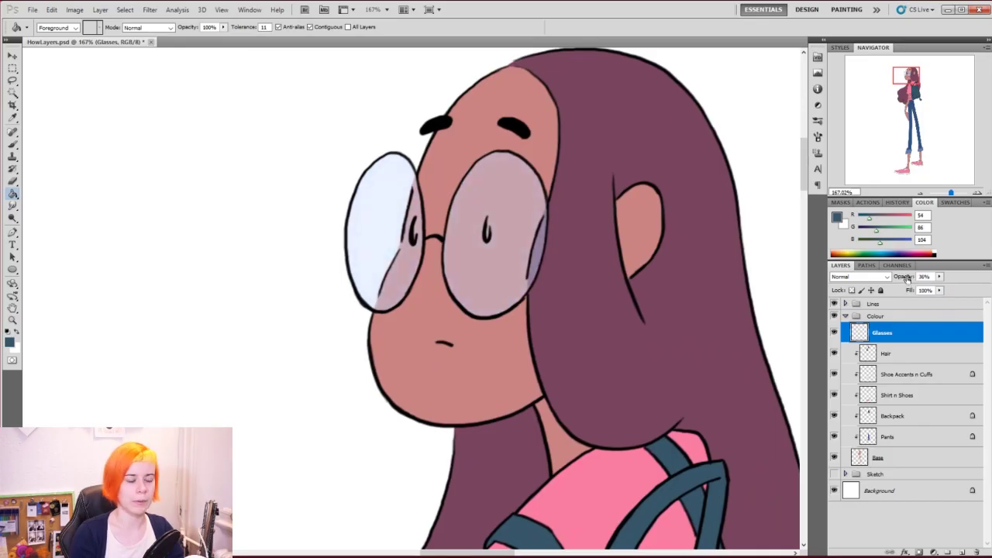
Add a new layer above Hair, clip it to the layers beneath, and name it Shadow.
key(z)
drag(509, 231, 444, 212)
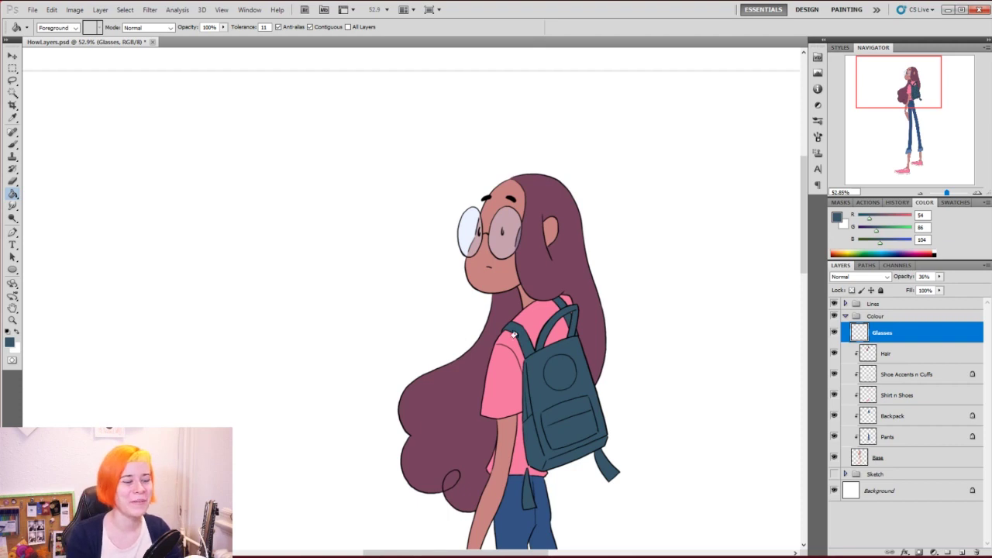
key(z)
drag(505, 256, 470, 260)
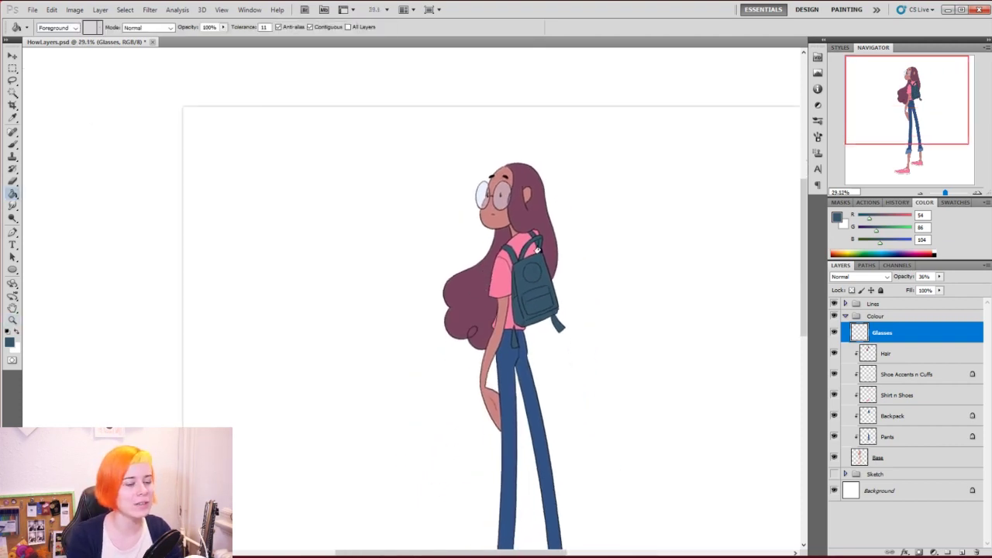
key(z)
drag(512, 229, 518, 230)
drag(594, 441, 565, 448)
key(space)
drag(553, 453, 527, 329)
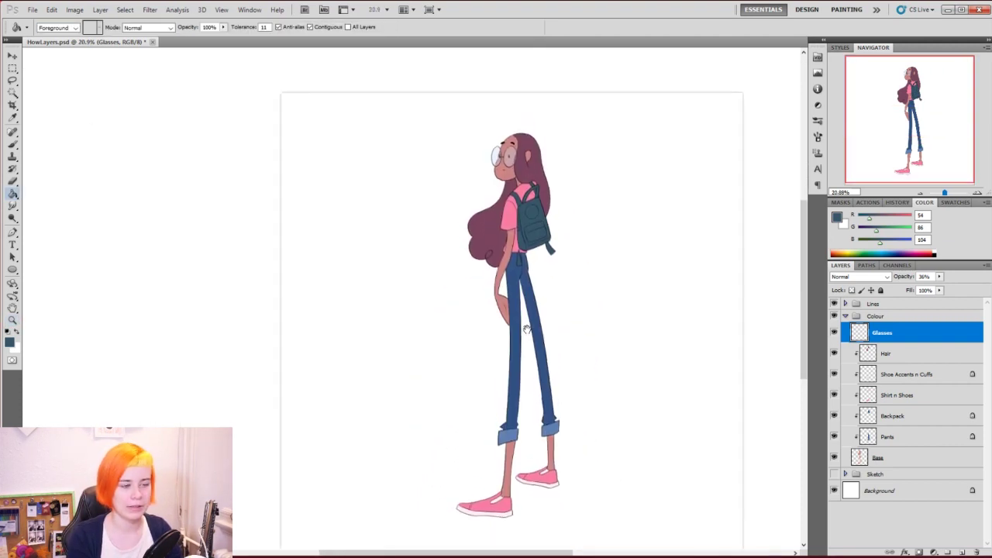
click(891, 359)
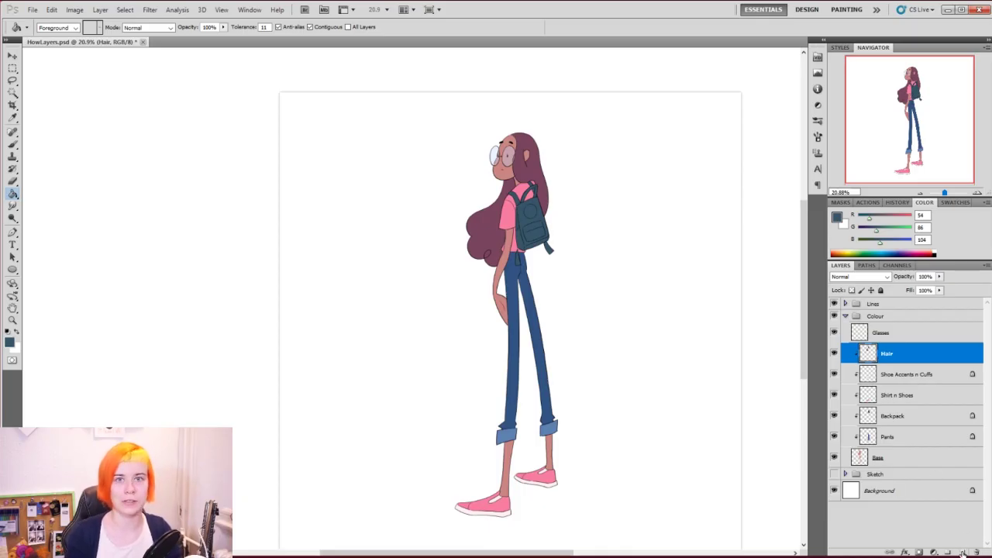
click(962, 552)
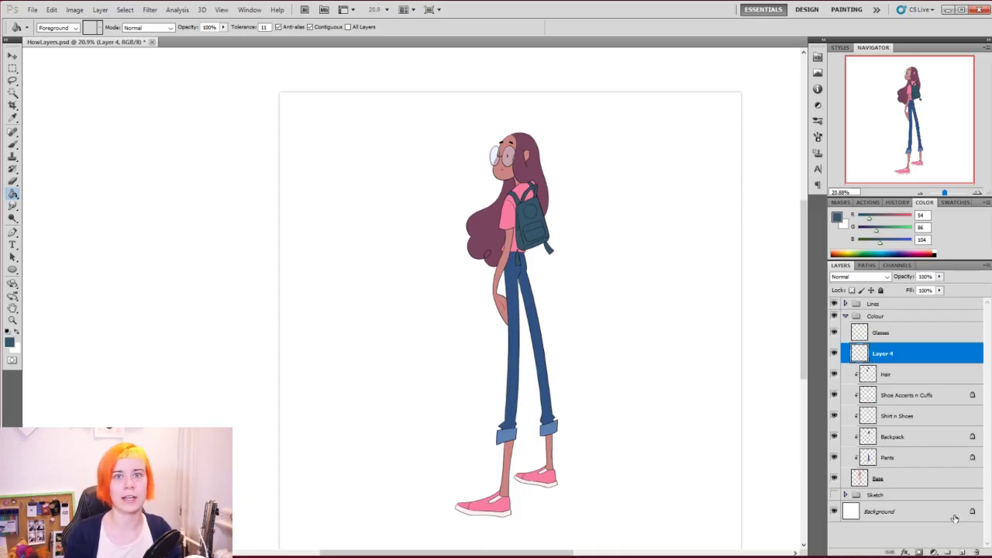
alt+click(909, 362)
double_click(891, 354)
text(S)
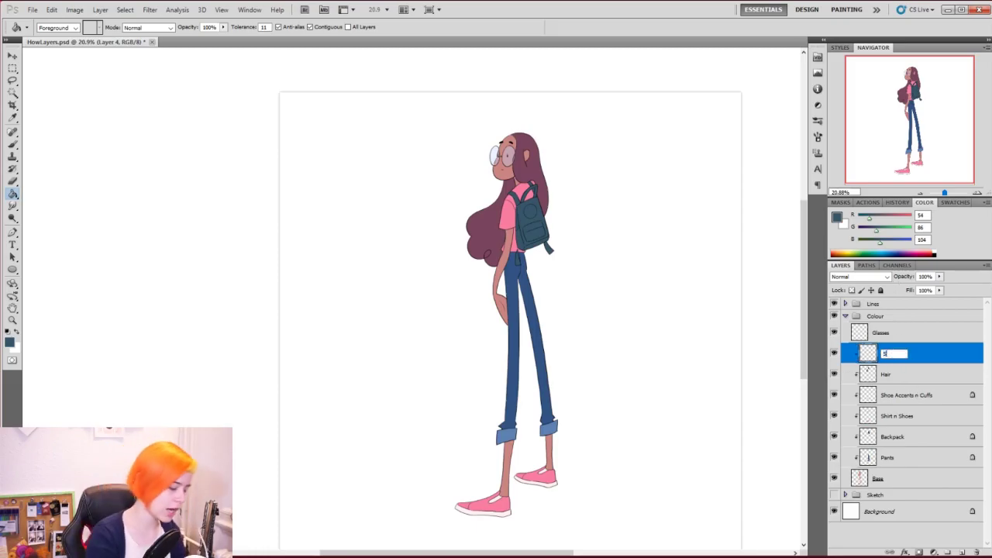
text(cladow)
key(Return)
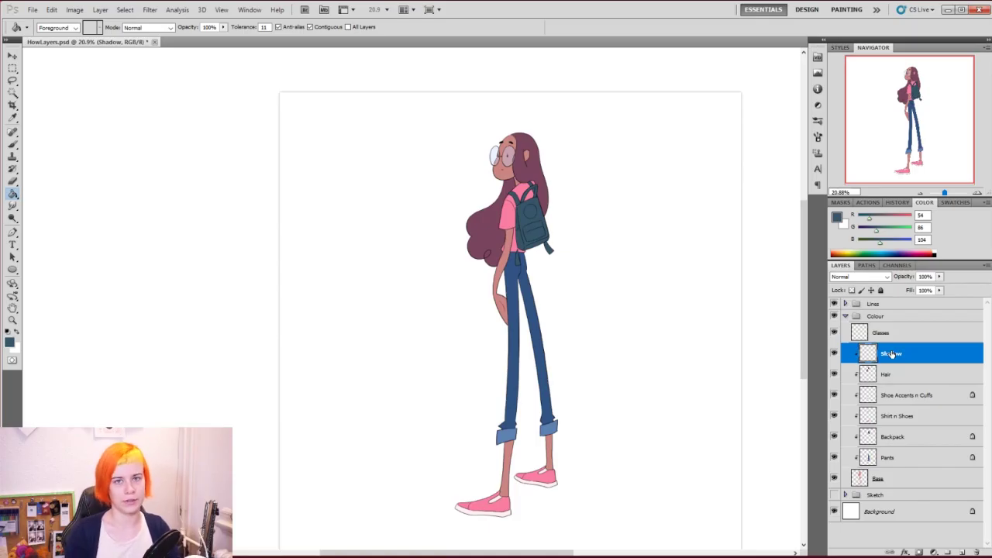
Set the Shadow layer to Multiply at 57% opacity and choose a purple foreground colour (RGB 92, 33, 104).
click(859, 277)
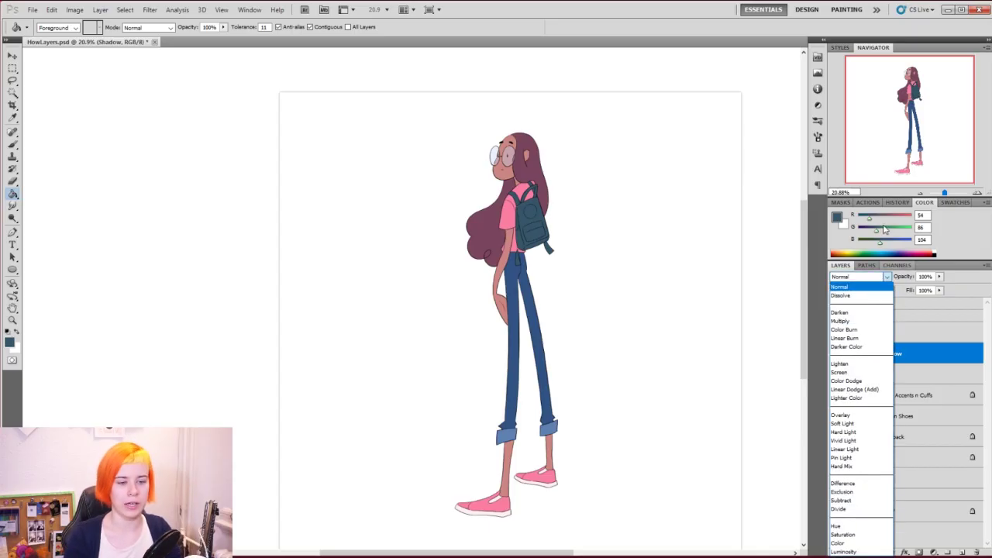
click(841, 321)
drag(939, 277, 920, 289)
drag(876, 227, 865, 227)
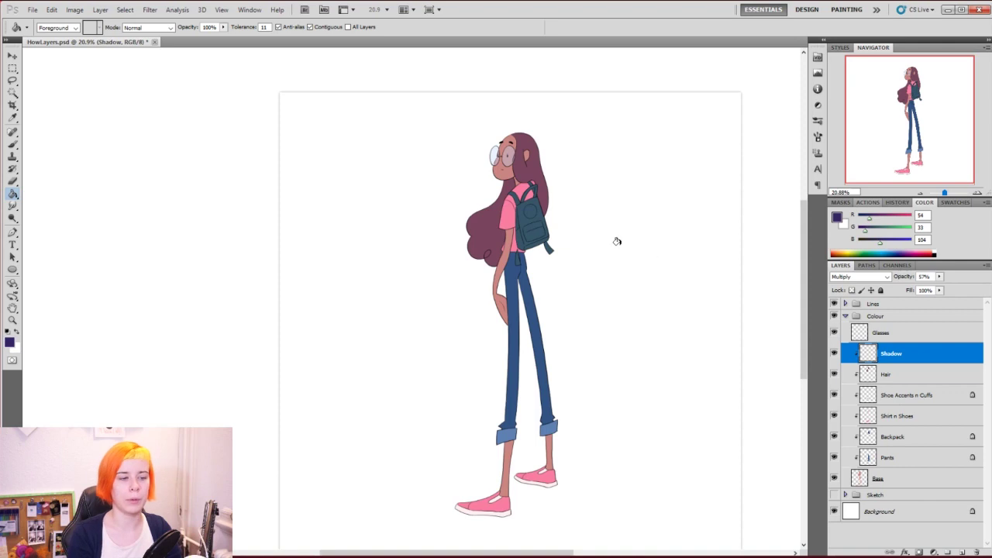
click(877, 218)
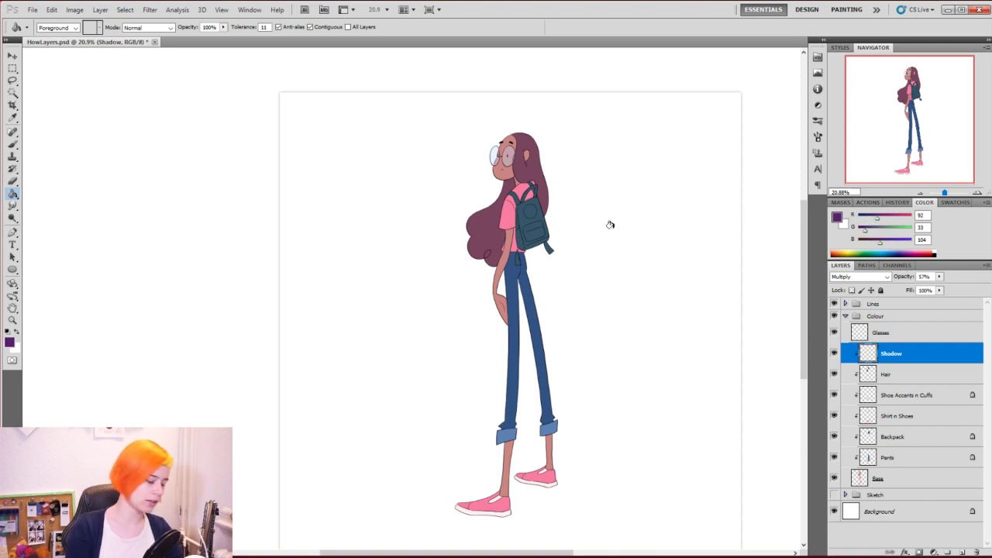
Paint a lighter purple (RGB 138, 68, 154) shadow on the upper arm just beneath the sleeve.
key(b)
key(ctrl+space)
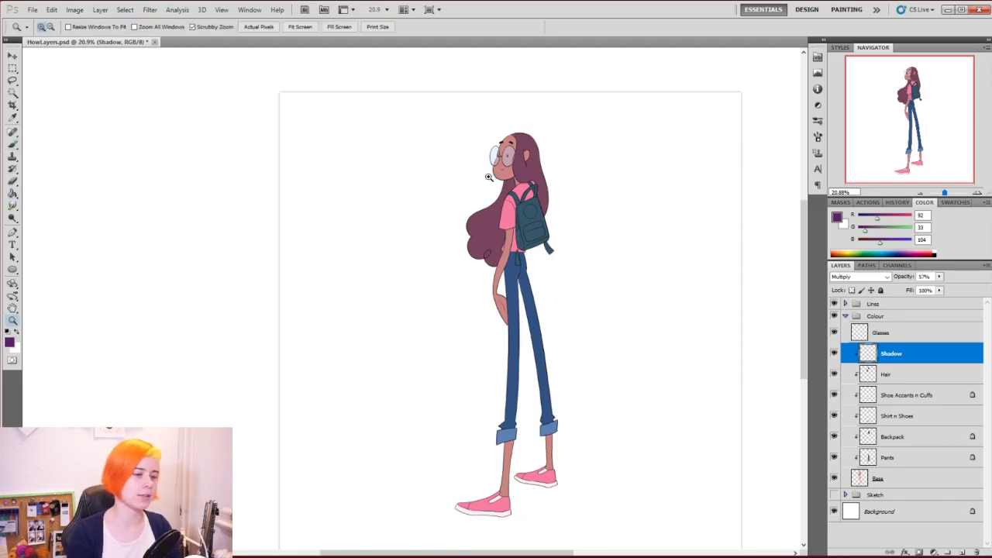
drag(515, 183, 549, 182)
key(ctrl+space)
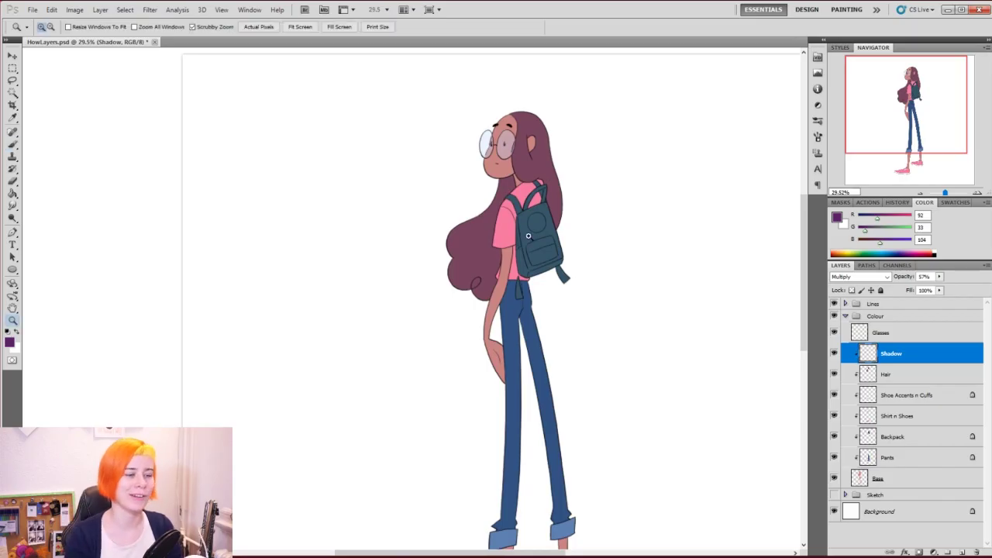
mouse_move(532, 226)
mouse_down()
mouse_move(574, 241)
mouse_move(555, 343)
mouse_up()
key(space)
key(ctrl+space)
drag(535, 151, 585, 151)
key(ctrl+space)
drag(517, 293, 545, 298)
key([)
key([)
key([)
key([)
key([)
key([)
mouse_move(505, 375)
mouse_down()
mouse_move(518, 359)
mouse_move(496, 349)
mouse_move(509, 348)
mouse_up()
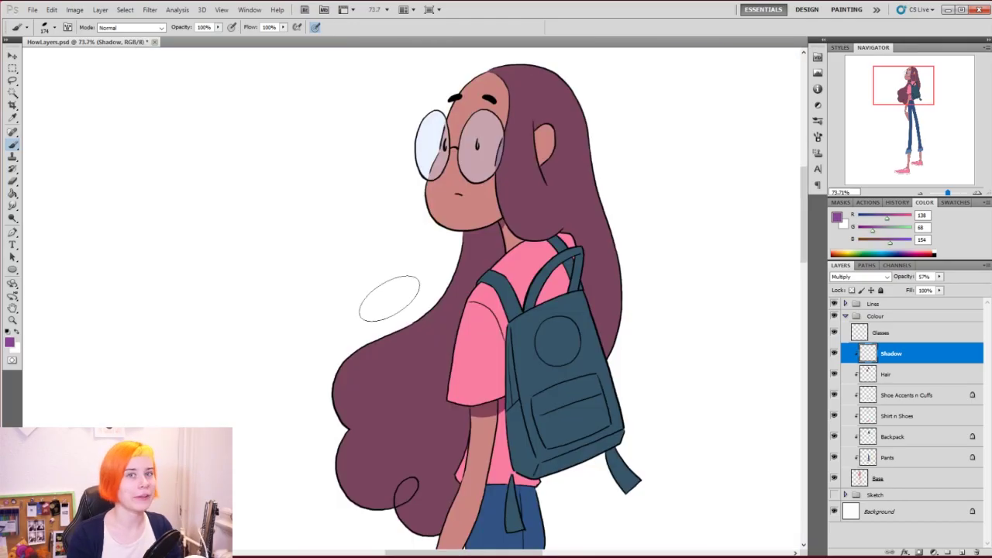
Try brushing a broad shadow band across the hair, shirt and backpack, and undo it.
mouse_move(411, 291)
mouse_down()
mouse_move(466, 312)
mouse_move(624, 331)
mouse_move(617, 341)
mouse_move(421, 291)
mouse_move(611, 345)
mouse_move(434, 291)
mouse_move(622, 307)
mouse_up()
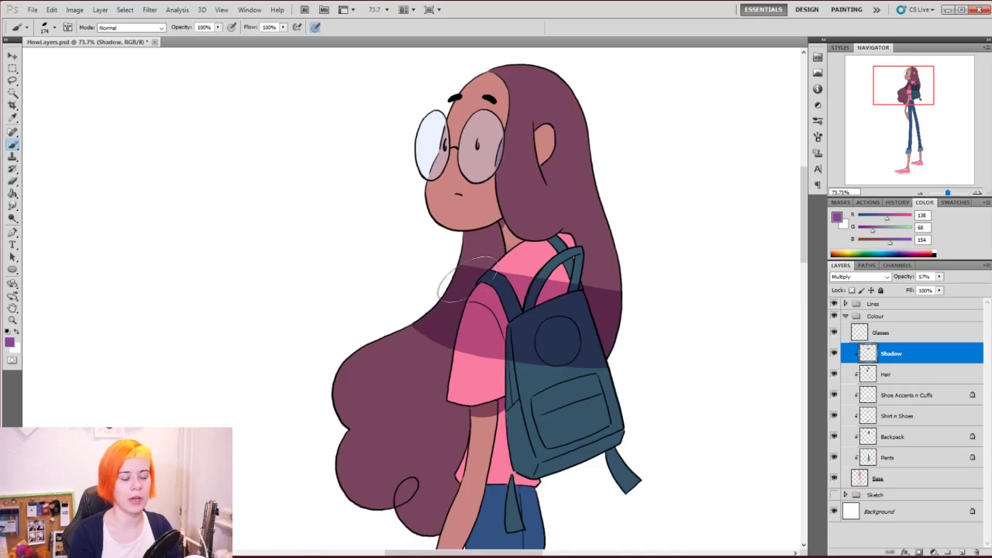
drag(418, 306, 593, 361)
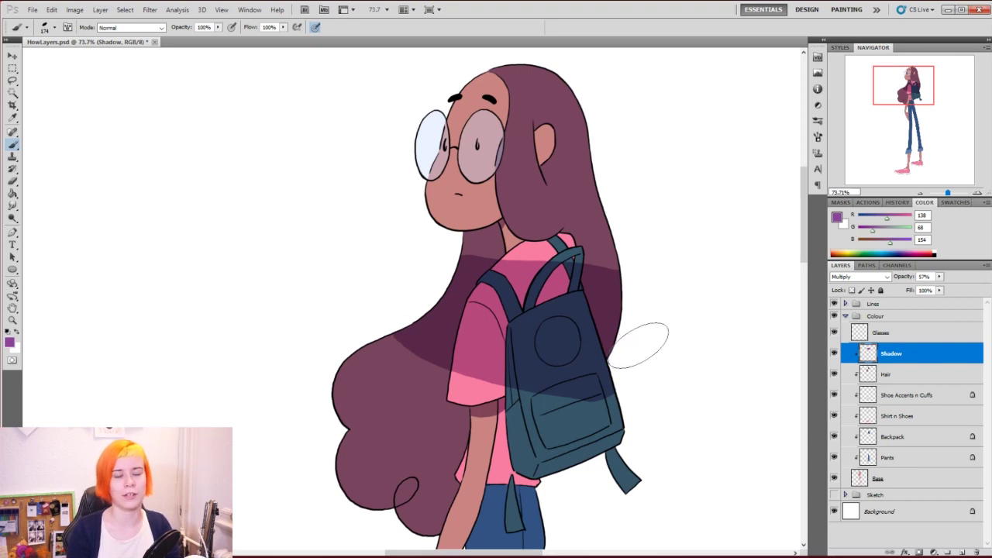
key(ctrl+z)
key(l)
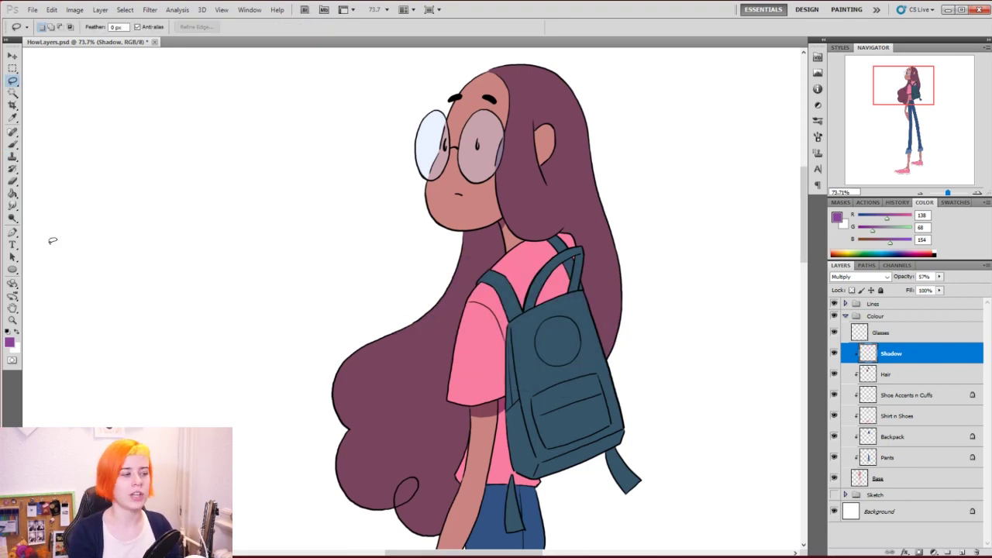
Brush shadows onto the backpack's side, pocket and underside, the shirt around it, and the inner part of the long hair.
click(12, 145)
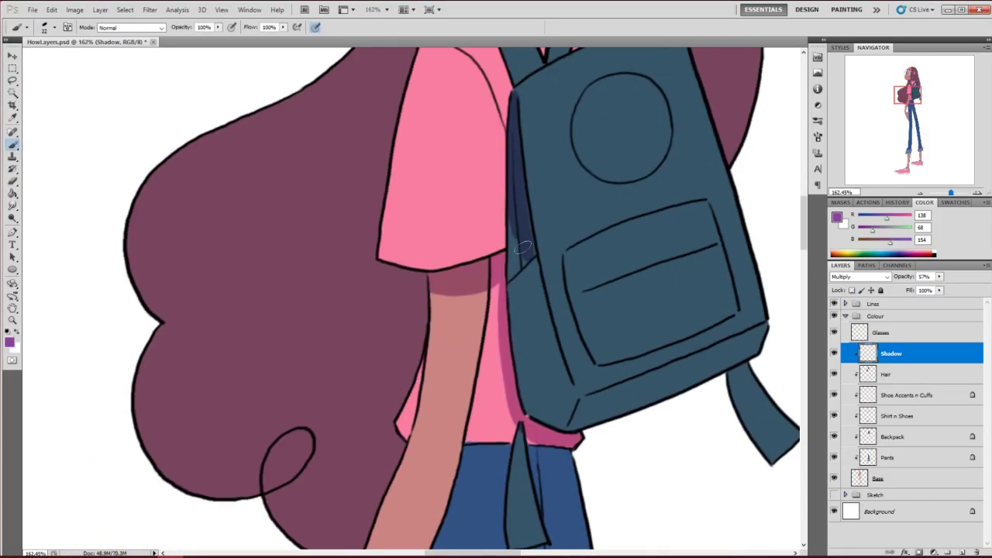
mouse_move(523, 247)
mouse_down()
mouse_move(554, 377)
mouse_move(589, 155)
mouse_up()
scroll(553, 310, down, 3)
drag(543, 186, 543, 372)
scroll(543, 294, down, 2)
drag(503, 264, 543, 252)
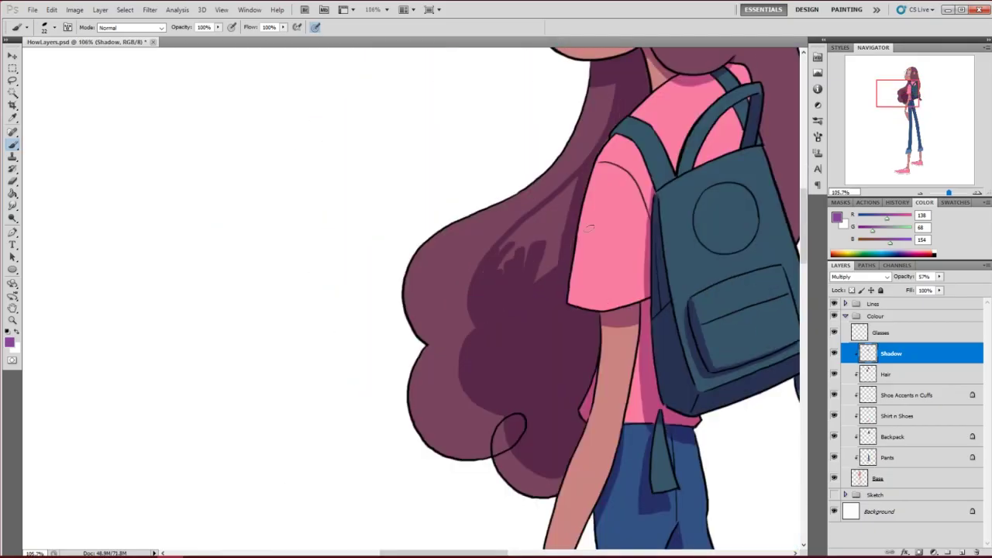
Brush shadows onto the sleeve, the jeans' legs and folds, the front cuff, and the ankles beneath the cuffs.
drag(589, 228, 589, 465)
drag(334, 263, 396, 307)
drag(496, 435, 496, 109)
drag(458, 225, 520, 387)
drag(505, 222, 559, 221)
mouse_move(349, 215)
mouse_down()
mouse_move(426, 210)
mouse_move(372, 210)
mouse_up()
drag(521, 182, 511, 360)
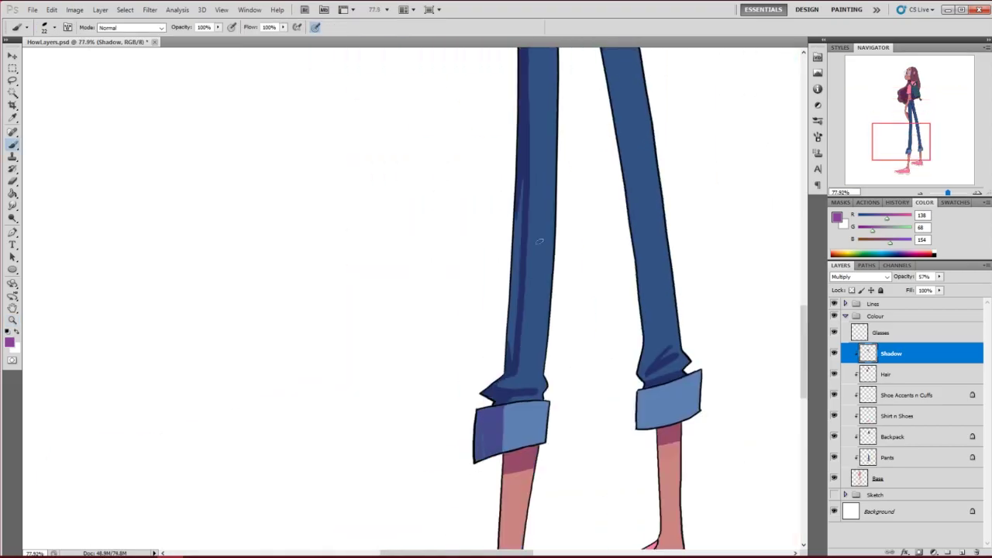
scroll(540, 310, up, 3)
mouse_move(539, 242)
mouse_down()
mouse_move(539, 497)
mouse_move(543, 109)
mouse_up()
Add a clipped Light layer above Shadow and brush yellow (RGB 255, 216, 0) highlights along the hair, backpack, cuff and shoe edges.
scroll(542, 295, down, 2)
key(ctrl+t)
key(Return)
drag(388, 426, 581, 434)
key(e)
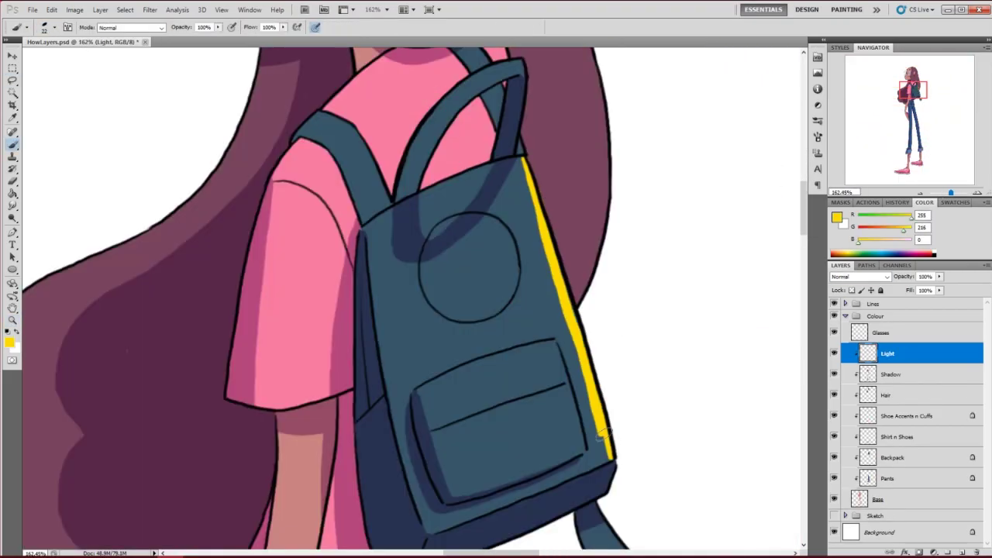
scroll(450, 233, down, 8)
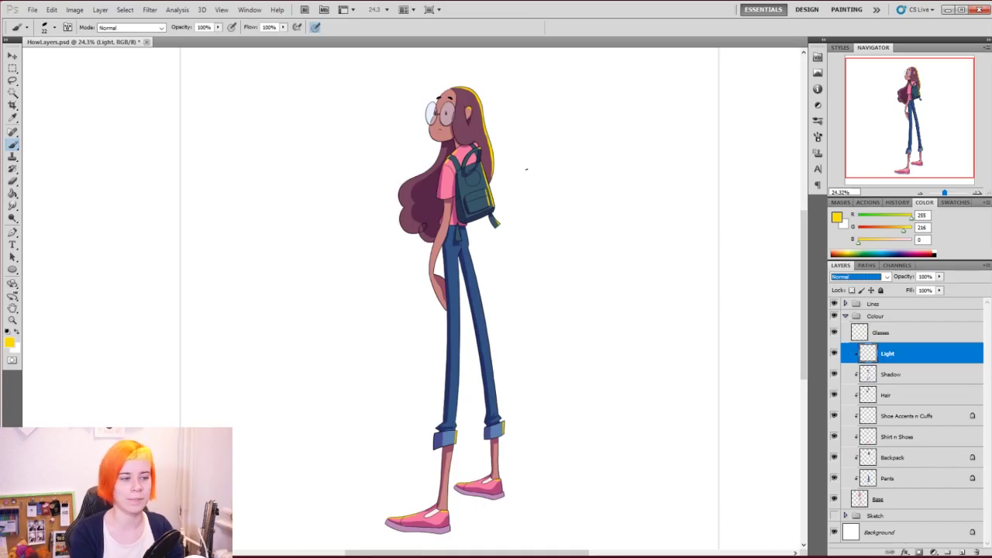
Set the Light layer's blend mode to Hard Light and its opacity to 57%.
key(Down)
key(Down)
key(Down)
key(Down)
key(Down)
key(Down)
key(Down)
key(Down)
key(Down)
key(Down)
key(Down)
key(Down)
key(Down)
key(Down)
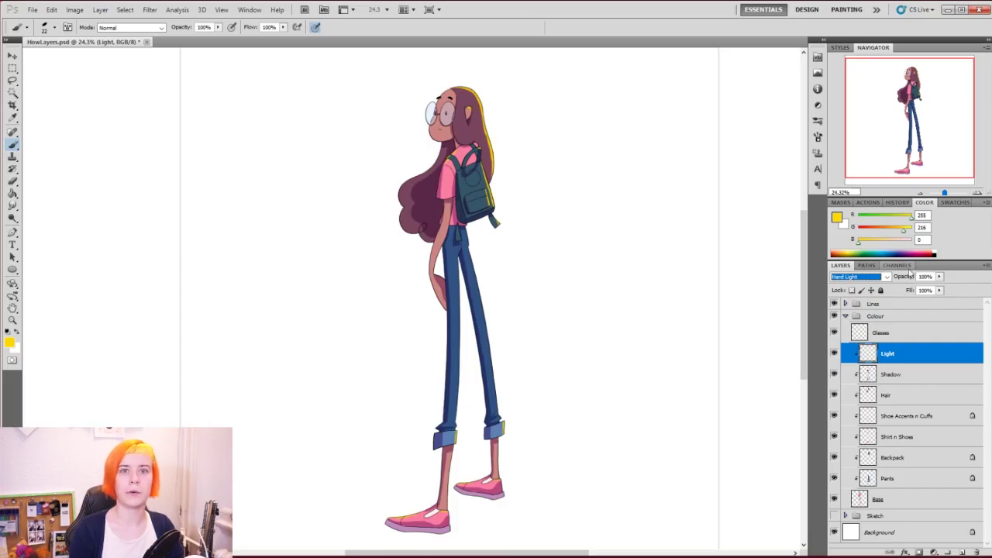
drag(910, 279, 909, 279)
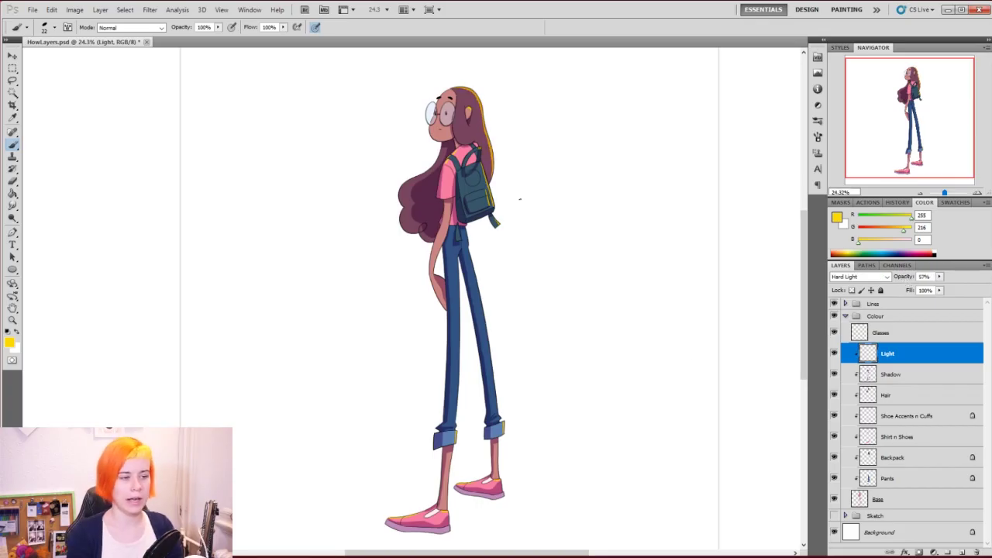
Add a new layer above the line art layer inside the Lines group.
key(ctrl+space)
drag(493, 166, 541, 307)
key(space)
key(ctrl+space)
drag(523, 242, 556, 248)
key(b)
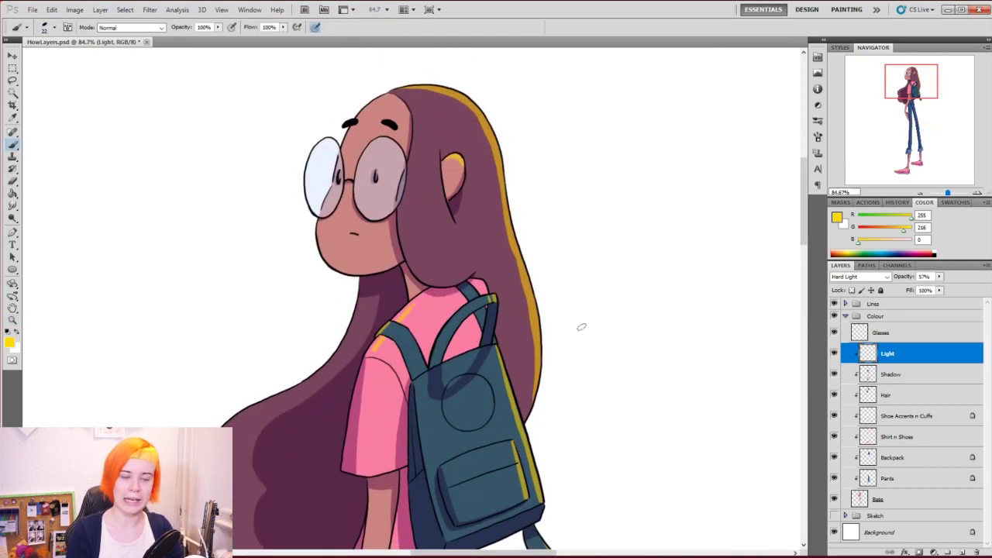
key(space)
drag(615, 272, 633, 276)
click(845, 303)
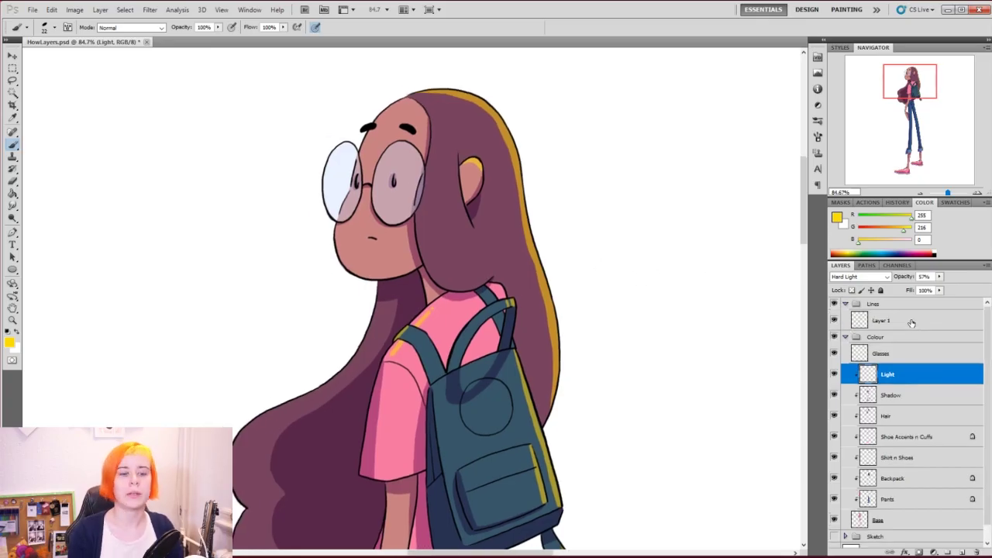
click(914, 328)
click(914, 326)
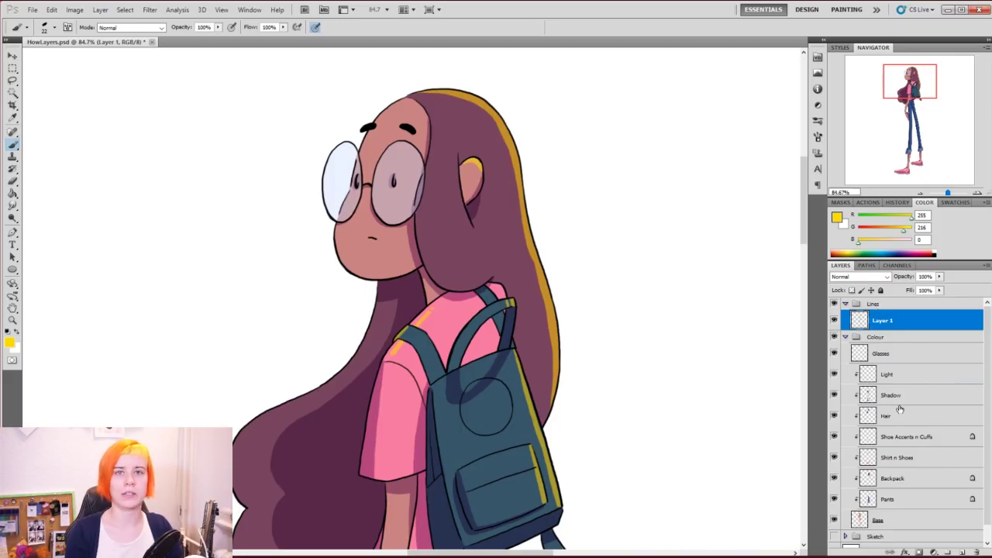
click(963, 552)
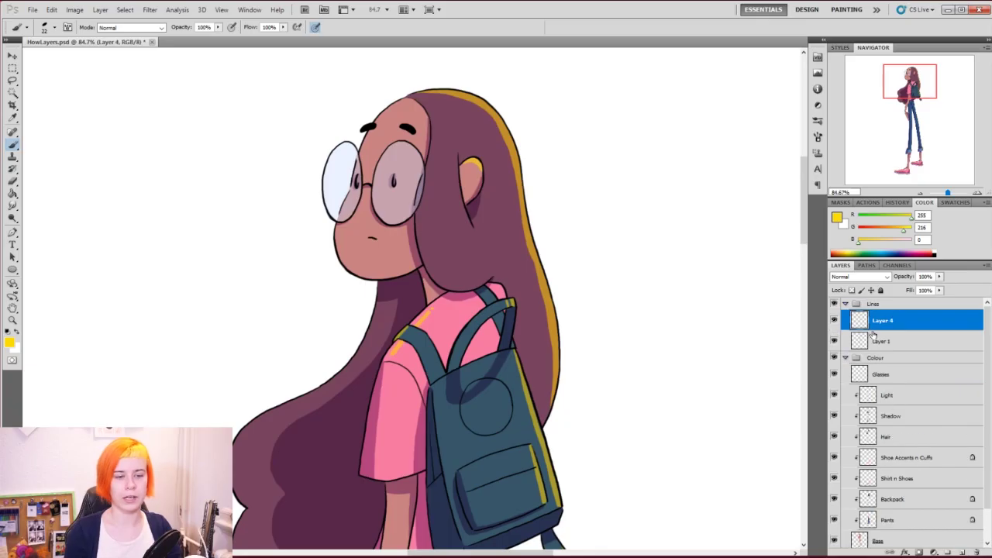
Rename the line art layer as Line and the new layer above it as Colour.
double_click(873, 342)
text(L)
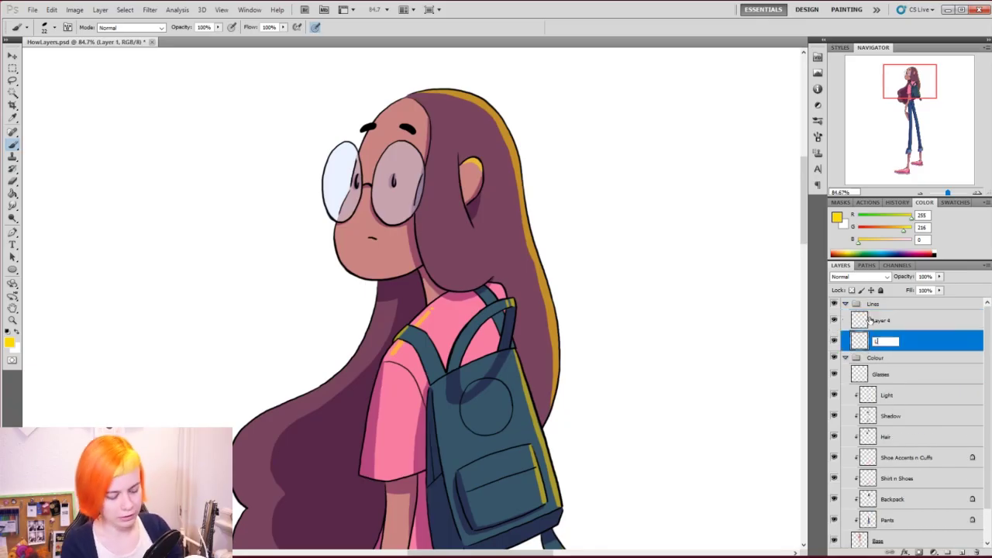
text(ine)
key(Return)
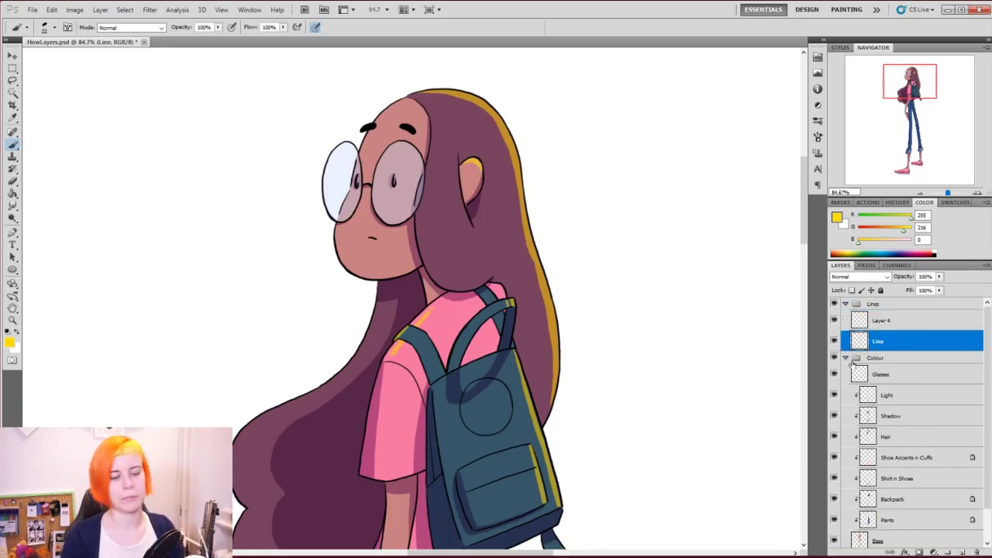
click(883, 321)
text(Colour)
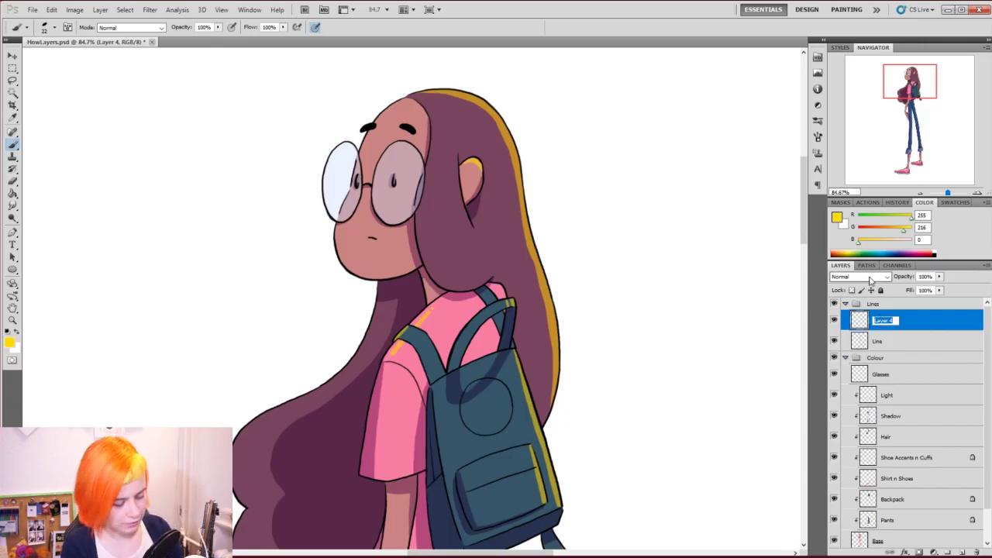
key(Return)
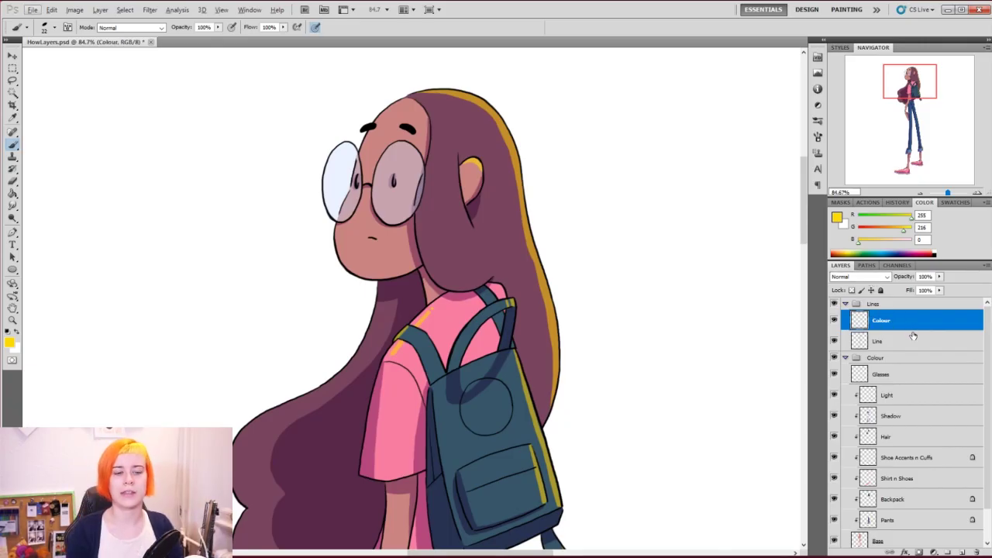
Clip the Colour layer to Line and brush yellow (RGB 255, 216, 0) over the outline at the back of the hair.
alt+click(917, 330)
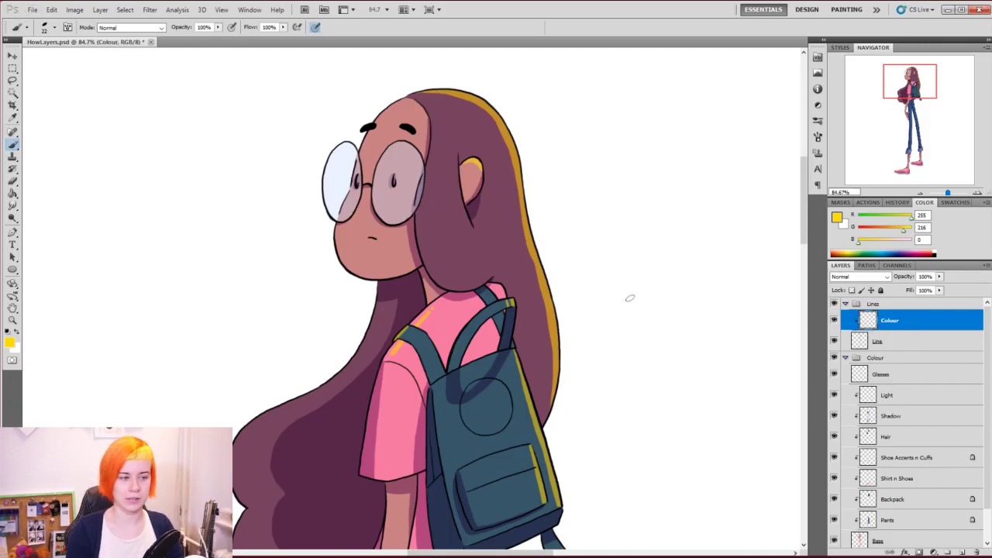
drag(516, 159, 546, 279)
drag(524, 179, 535, 239)
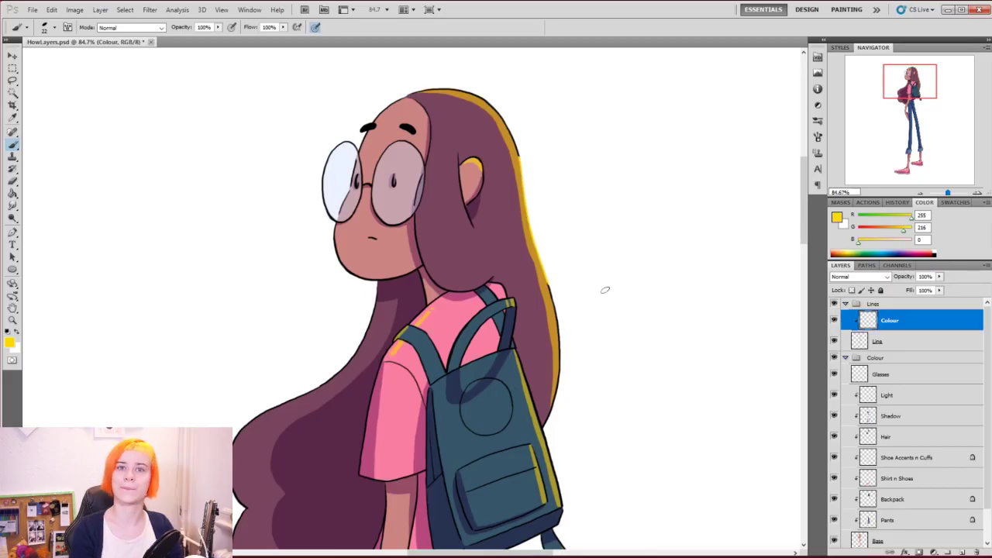
Set the Light layer's blend mode to Normal and its opacity to 100%.
click(917, 395)
click(886, 277)
click(853, 288)
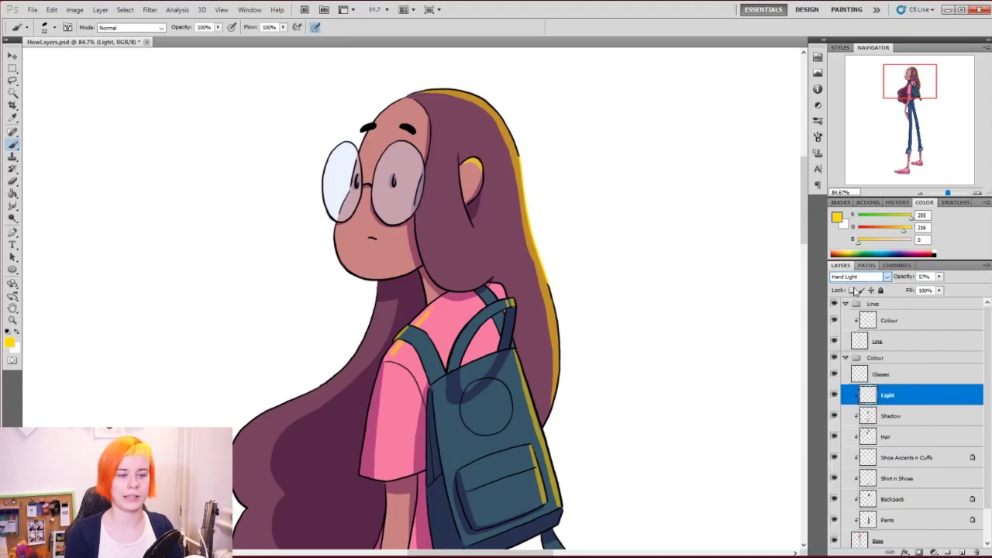
key(n)
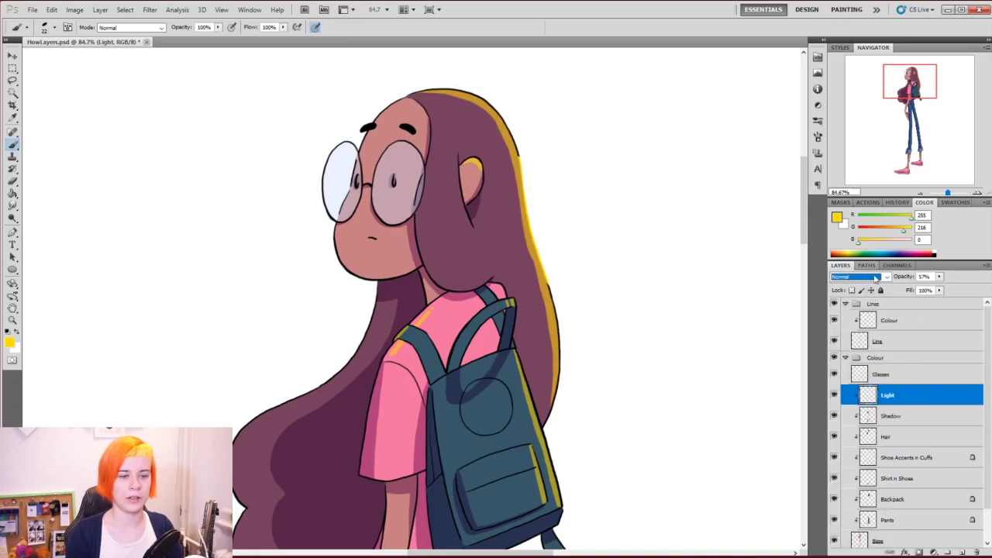
drag(901, 277, 933, 249)
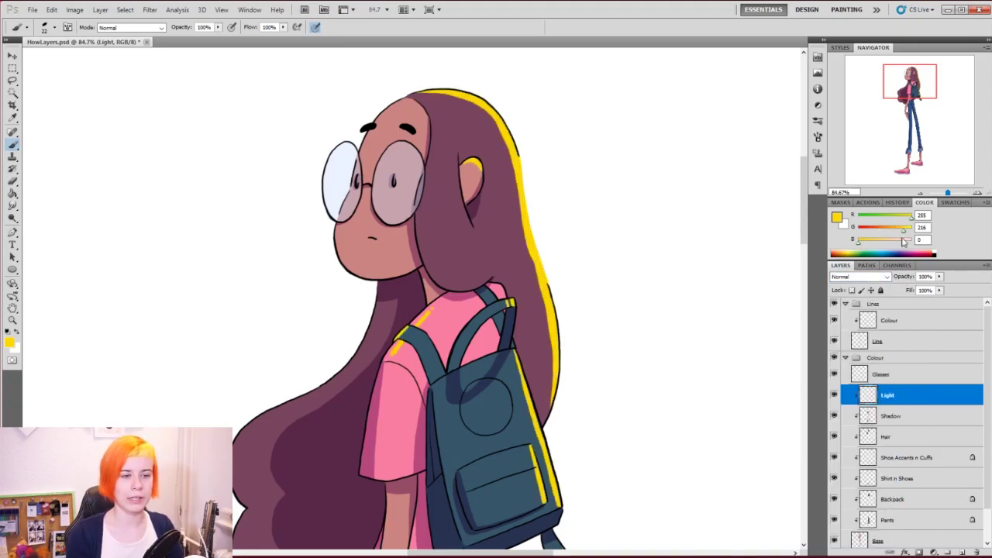
Lock the Light layer's transparent pixels and fill its highlights with pale yellow (RGB 255, 238, 146).
click(839, 217)
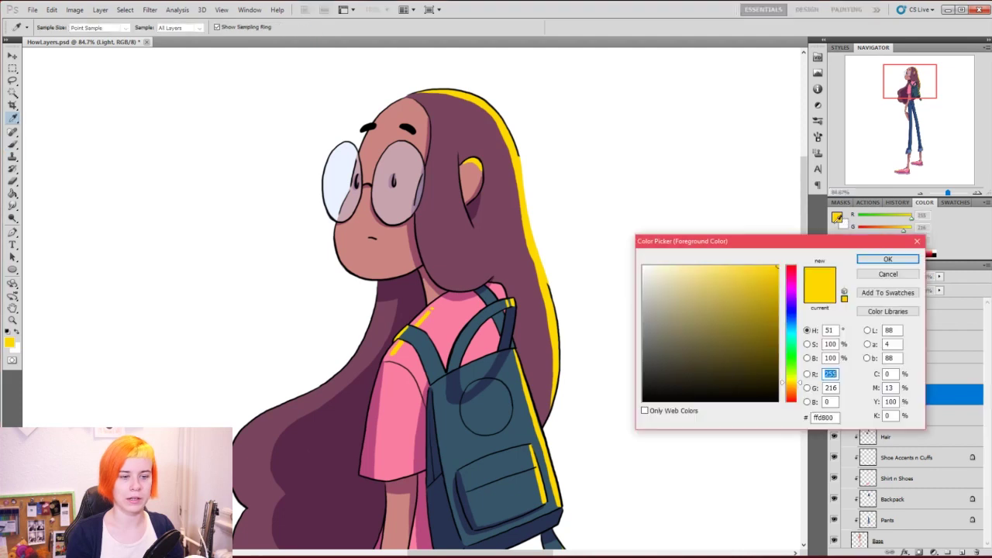
click(702, 262)
click(888, 259)
key(b)
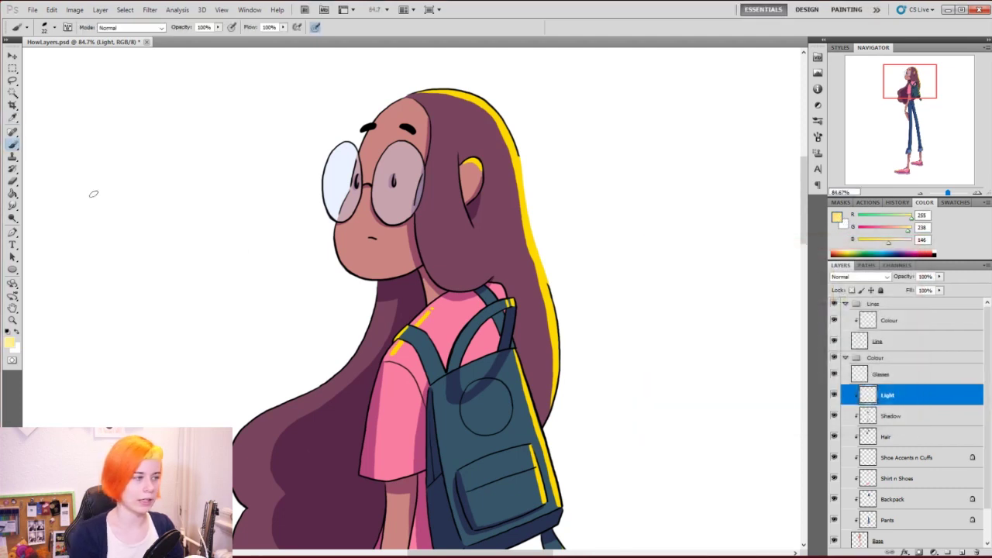
click(12, 194)
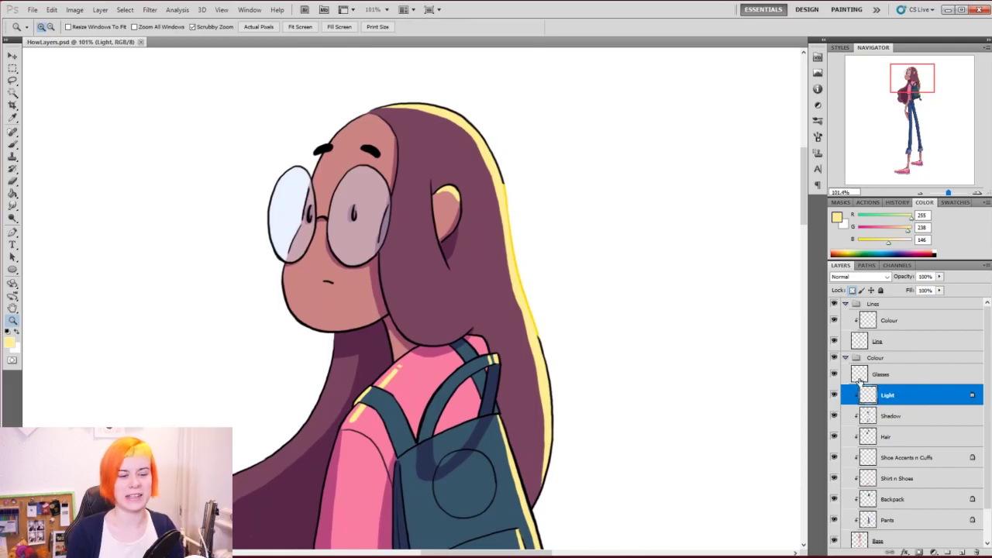
On the Colour layer in the Lines group, brush pale yellow over the line art along the top and back of the hair.
click(890, 322)
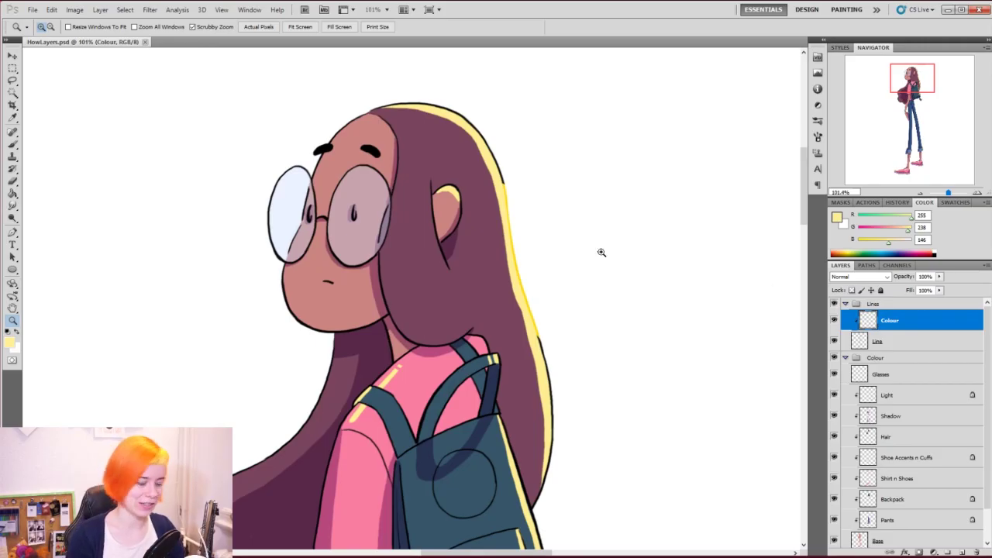
key(b)
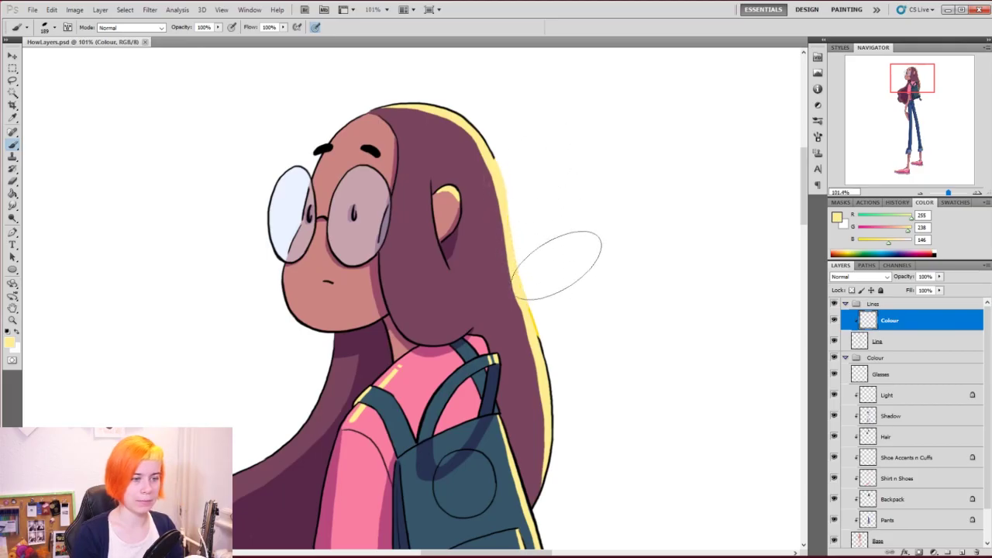
right_click(564, 293)
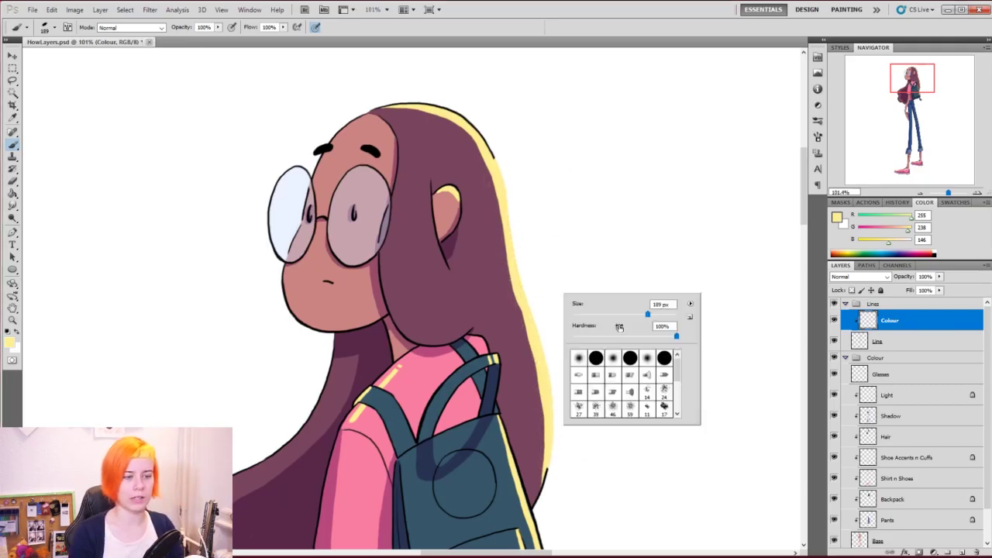
drag(618, 314, 604, 314)
mouse_move(398, 89)
mouse_down()
mouse_move(394, 100)
mouse_move(461, 110)
mouse_move(487, 145)
mouse_up()
scroll(527, 276, down, 4)
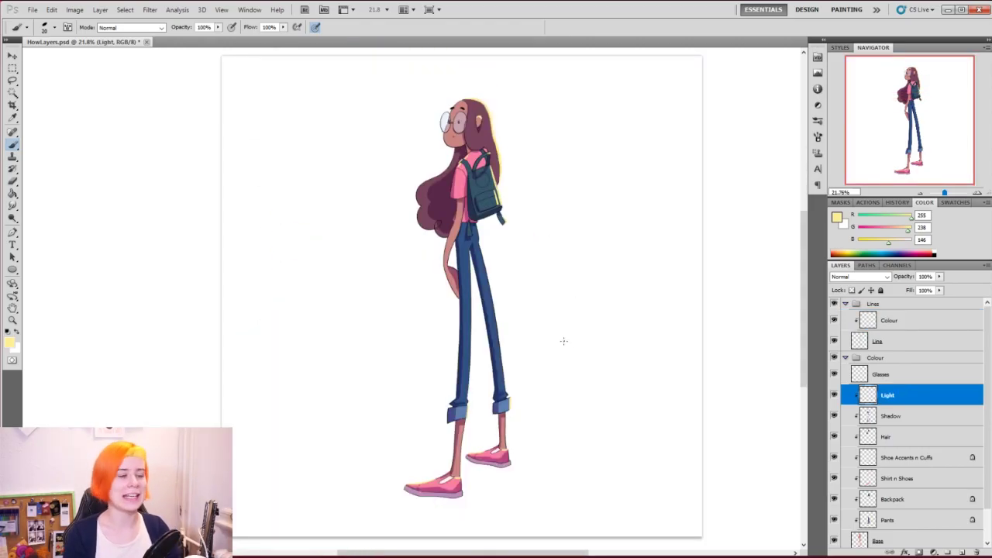
Select the Hair layer, sample the hair purple and darken the foreground colour to RGB 104, 59, 72.
drag(530, 339, 538, 344)
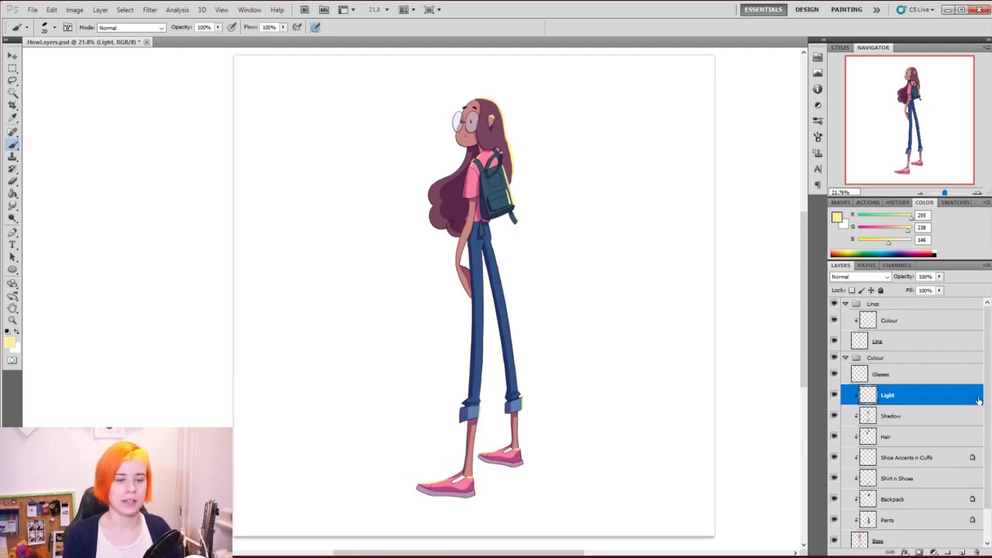
scroll(979, 401, down, 2)
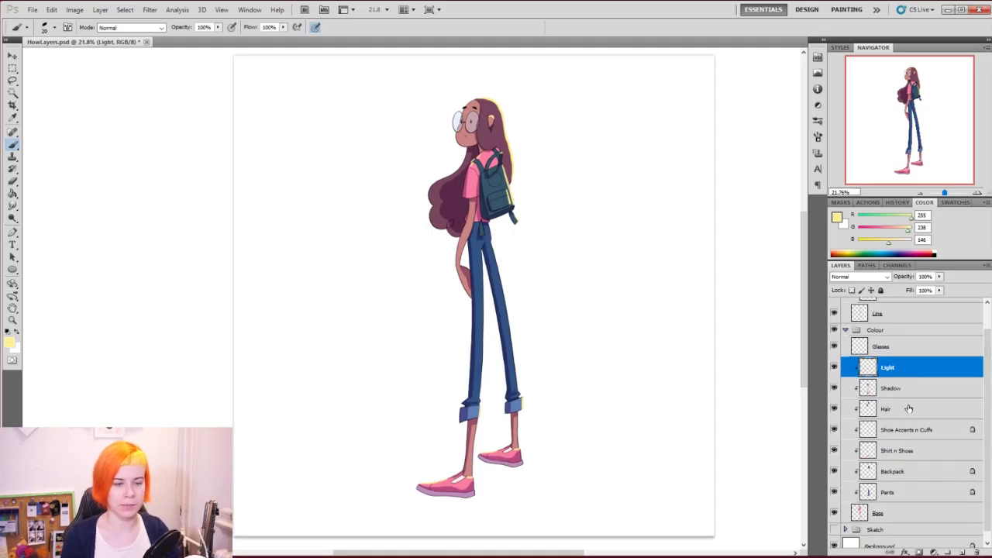
click(908, 412)
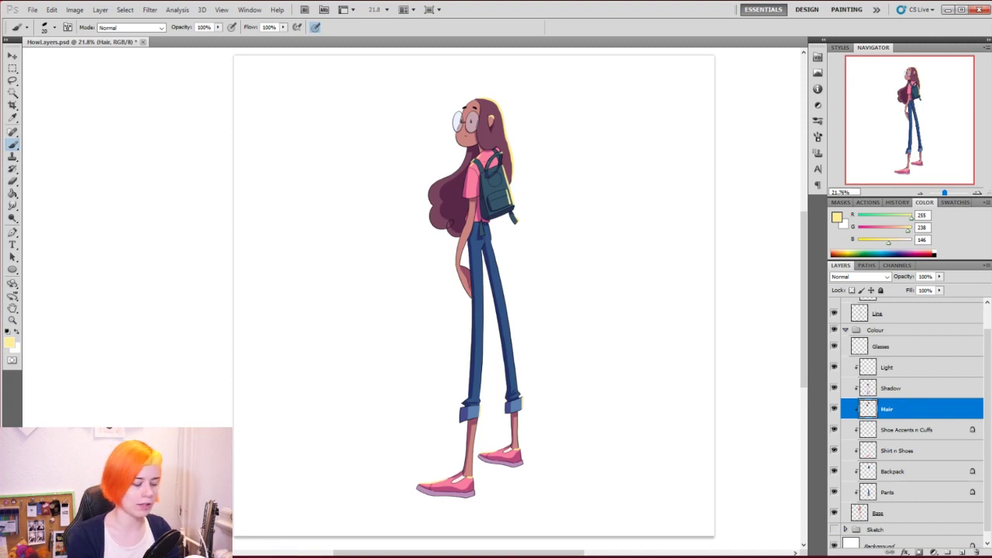
drag(444, 151, 500, 175)
alt+click(428, 261)
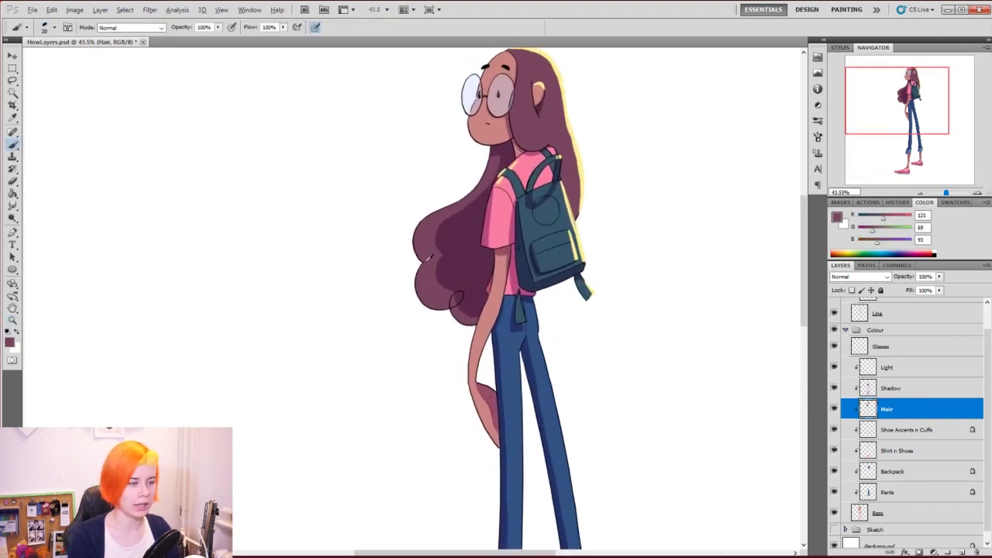
click(10, 342)
drag(700, 339, 701, 346)
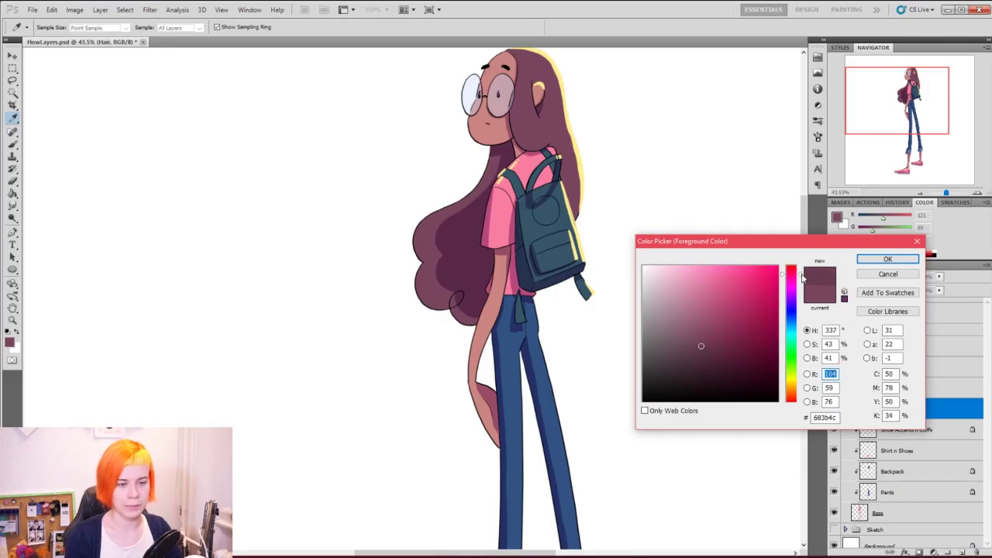
click(888, 259)
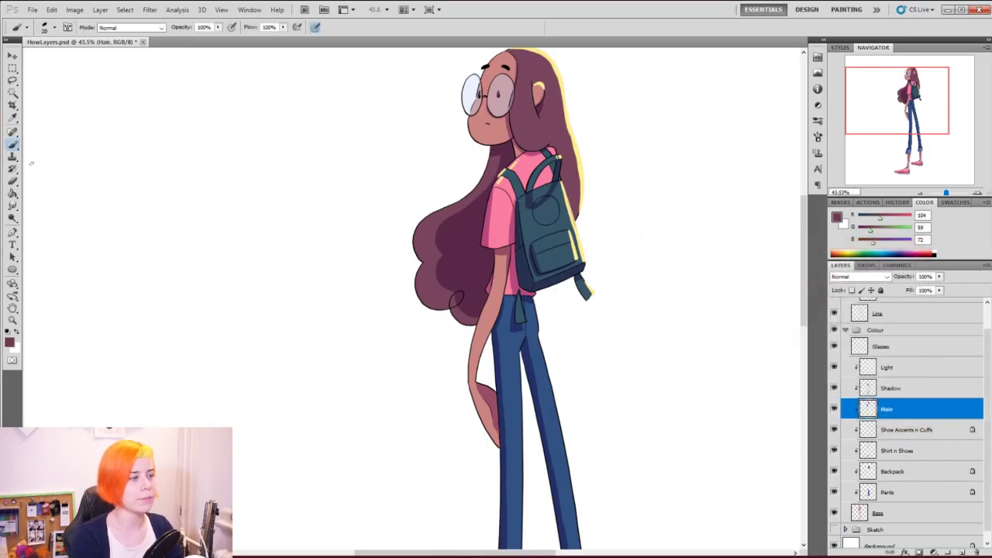
Lock the Hair layer's transparent pixels and shade the long hair with a linear foreground-to-transparent gradient at 29% opacity.
click(14, 181)
click(13, 193)
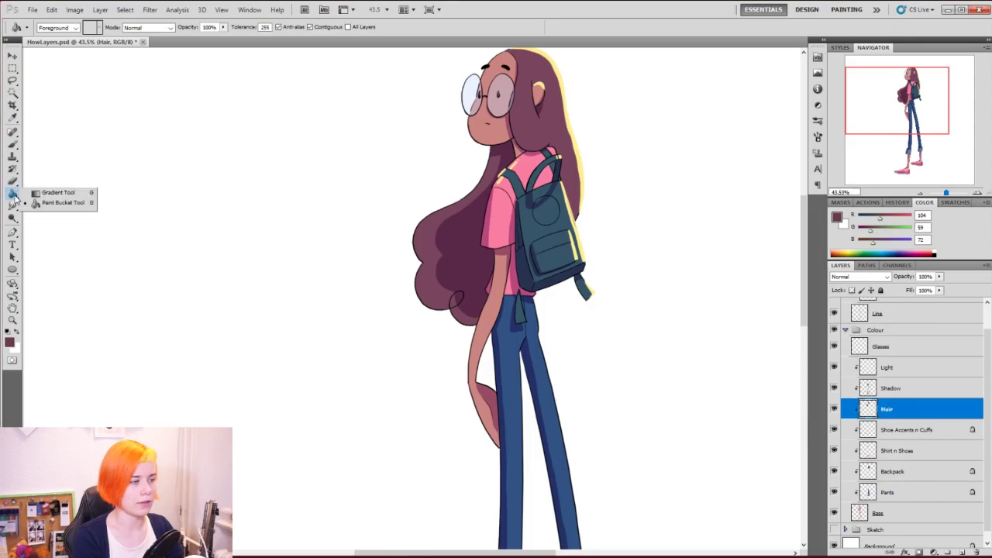
click(48, 194)
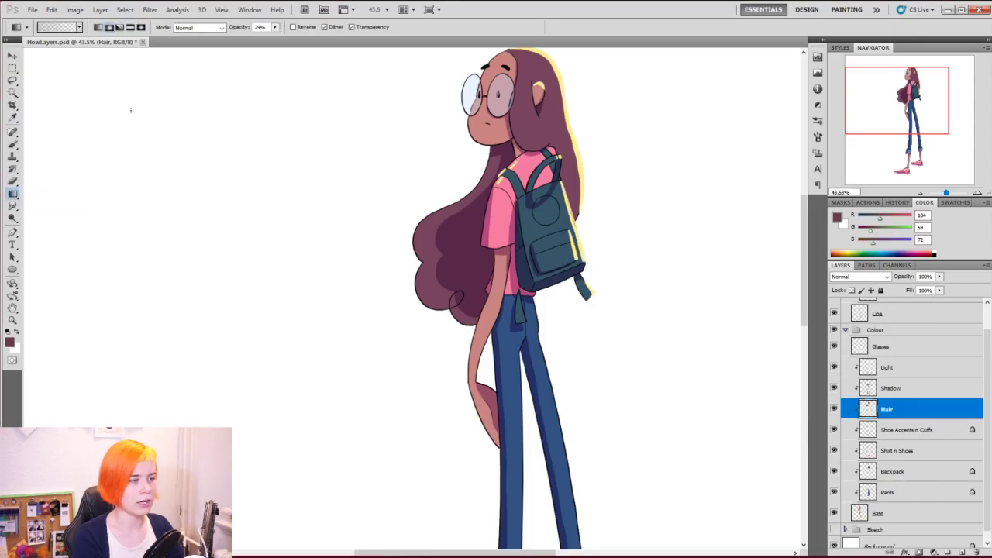
click(79, 28)
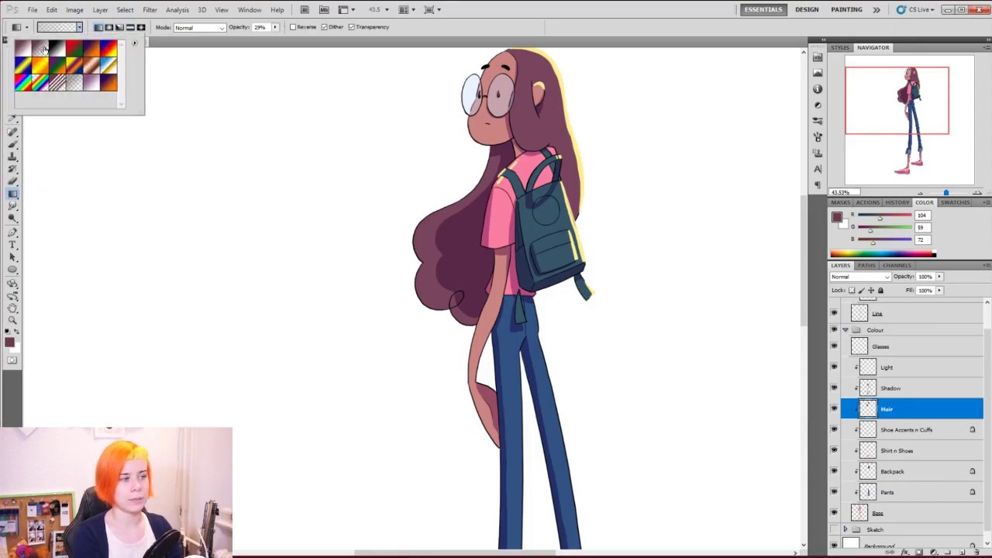
click(99, 29)
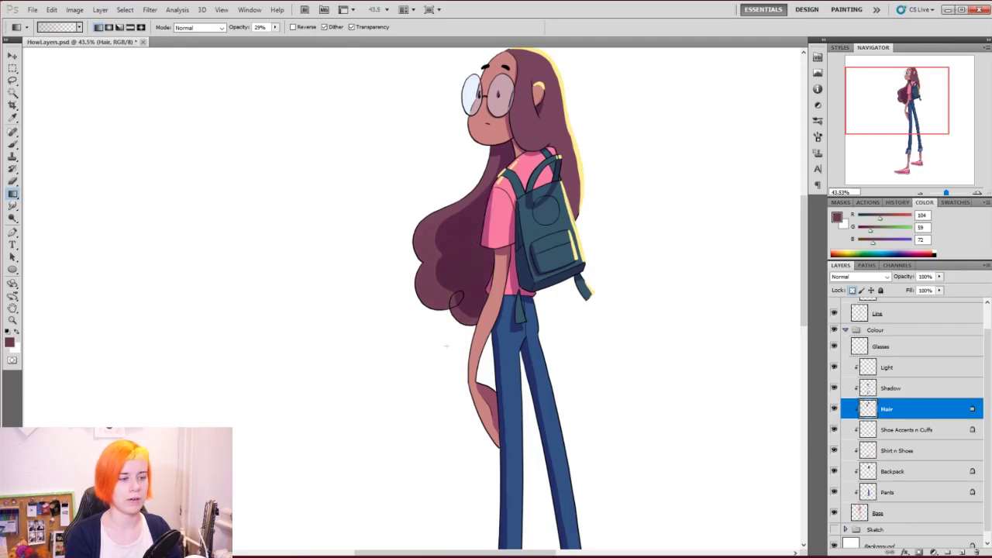
drag(534, 151, 514, 242)
Sample the hair colour, lighten it to RGB 142, 81, 95, and apply upward gradients over the hair from its lower part.
alt+click(508, 161)
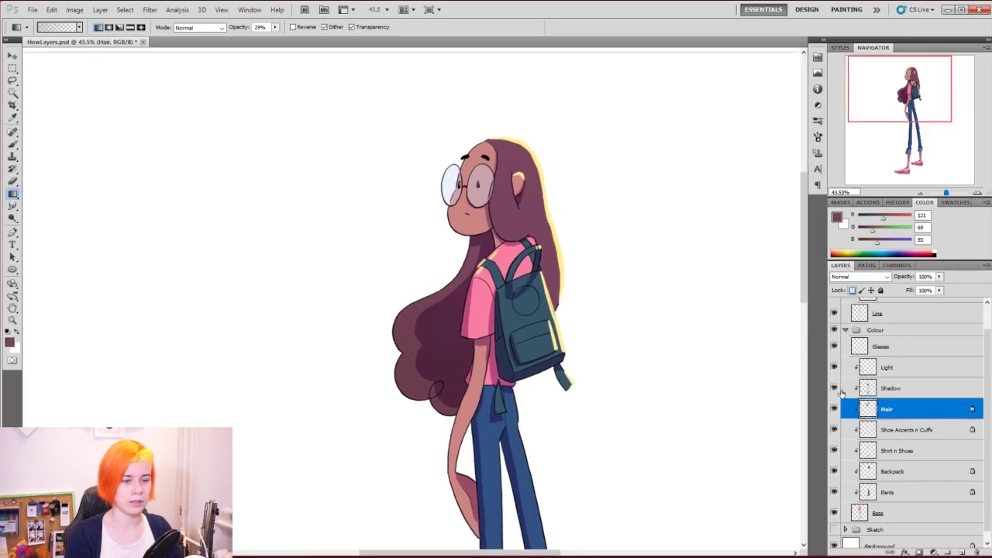
click(9, 342)
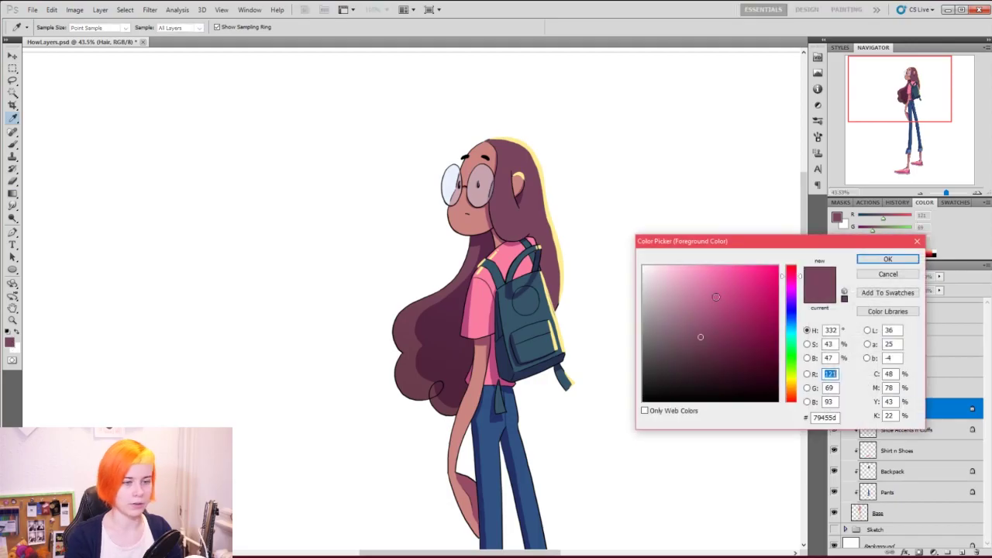
drag(800, 278, 800, 271)
click(696, 329)
click(882, 262)
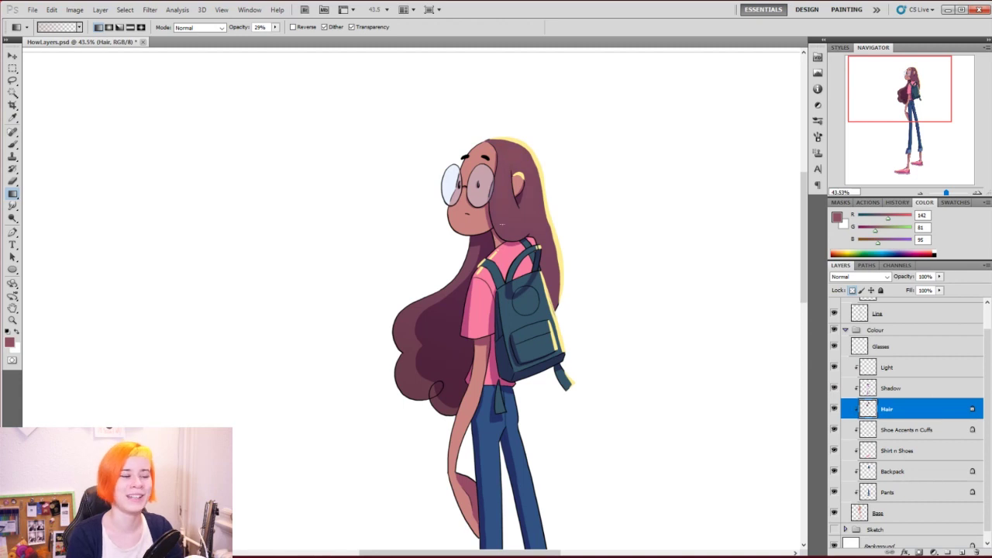
drag(464, 367, 489, 312)
drag(515, 344, 539, 283)
Sample the skin colour from the face and darken the foreground colour to RGB 179, 107, 114.
scroll(510, 303, up, 4)
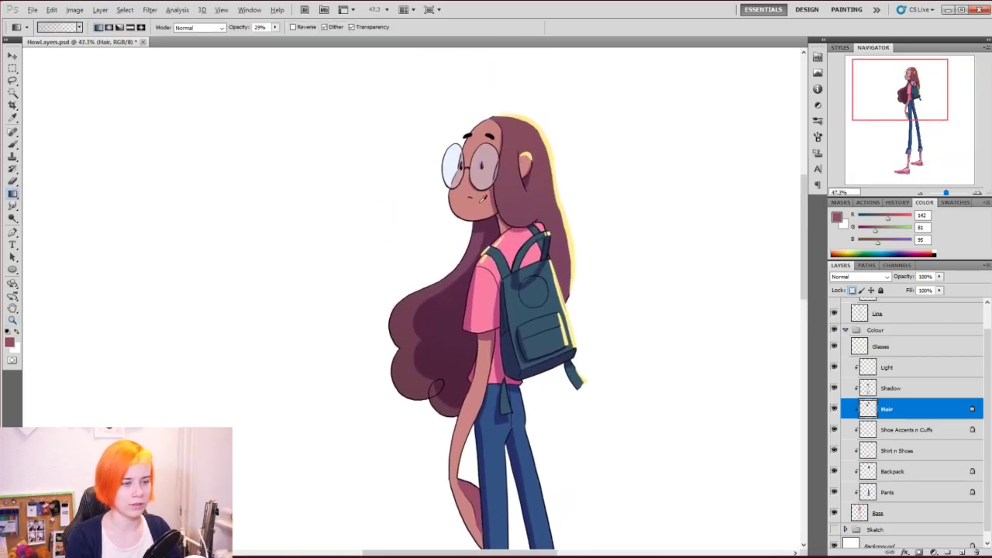
alt+click(481, 202)
click(10, 342)
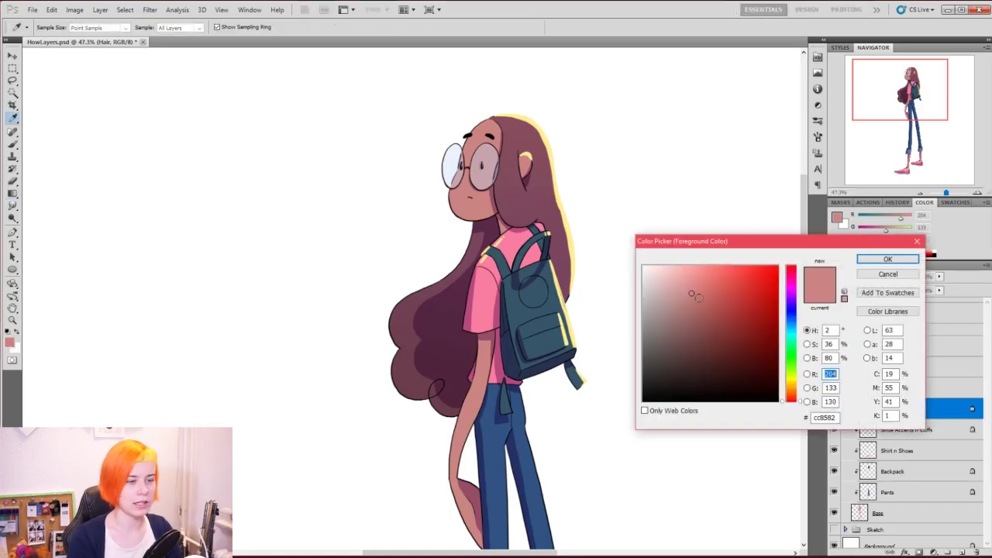
click(696, 306)
key(Return)
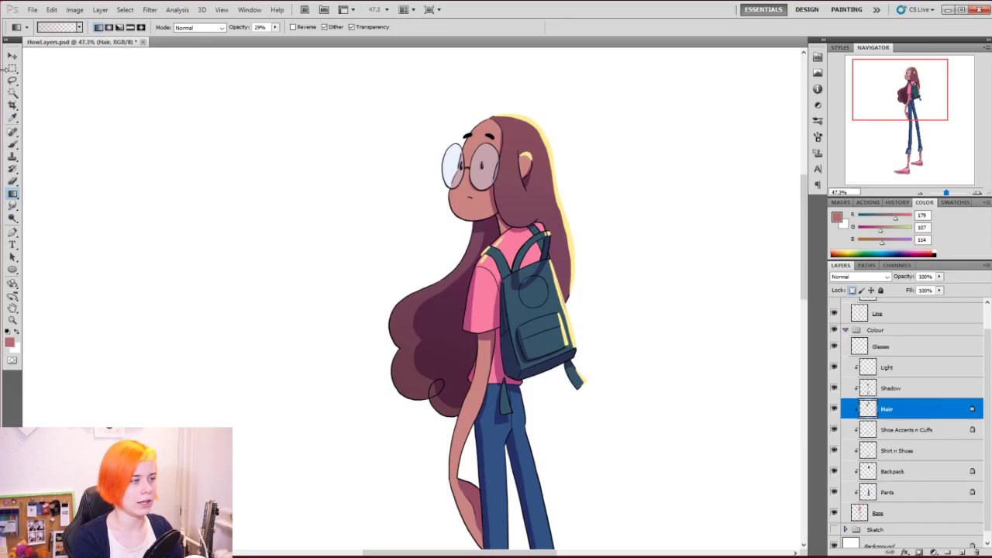
Draw a freehand lasso selection around the character's head and face.
click(12, 80)
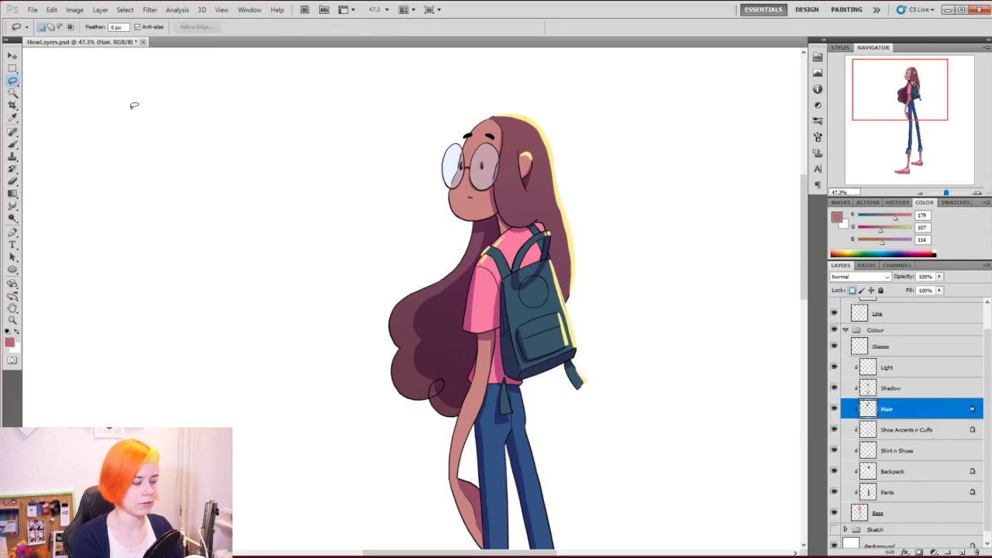
key(z)
drag(558, 201, 581, 201)
key(l)
mouse_move(376, 145)
mouse_down()
mouse_move(391, 230)
mouse_move(416, 246)
mouse_up()
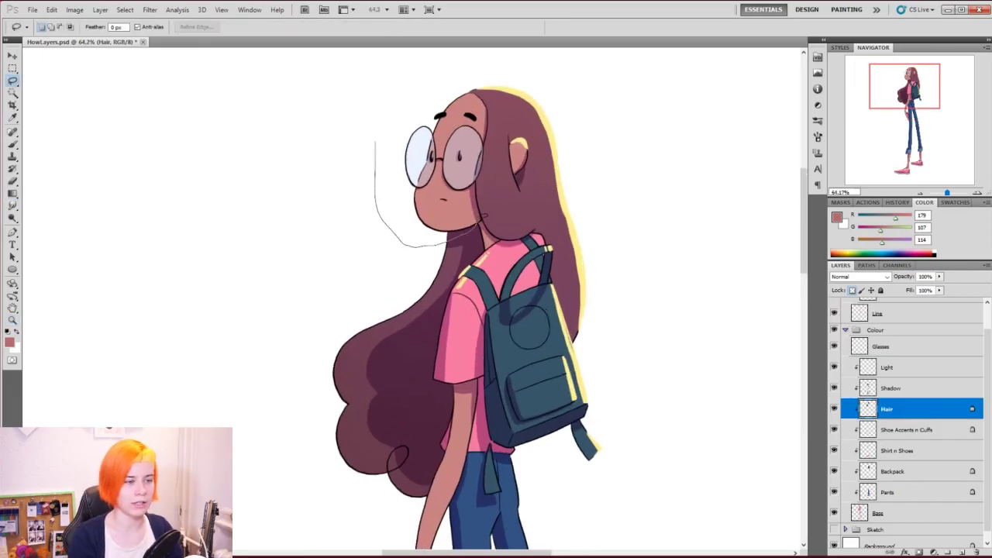
mouse_move(559, 169)
mouse_down()
mouse_move(494, 45)
mouse_move(353, 150)
mouse_up()
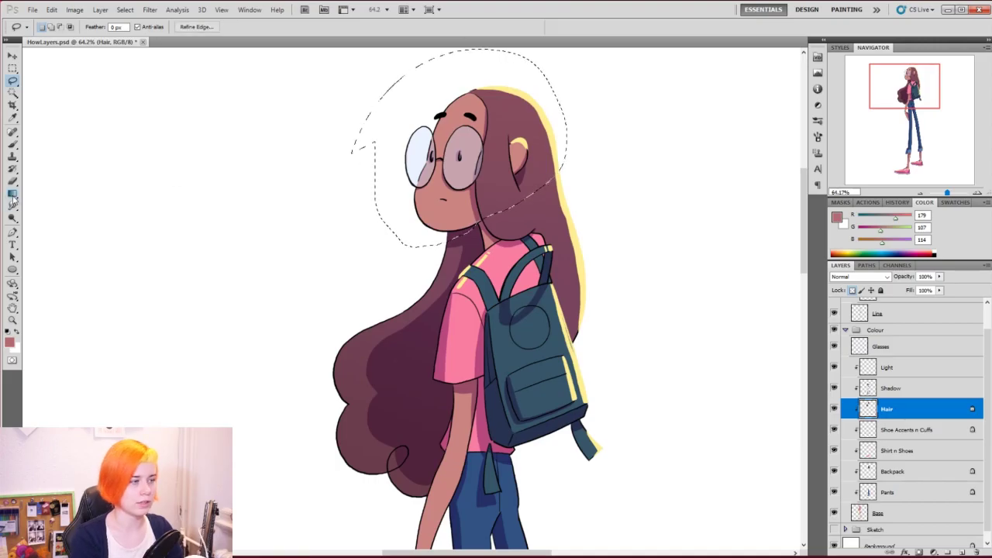
Lock the Base layer's transparent pixels, shade the face with a linear gradient at 29% opacity and deselect.
key(g)
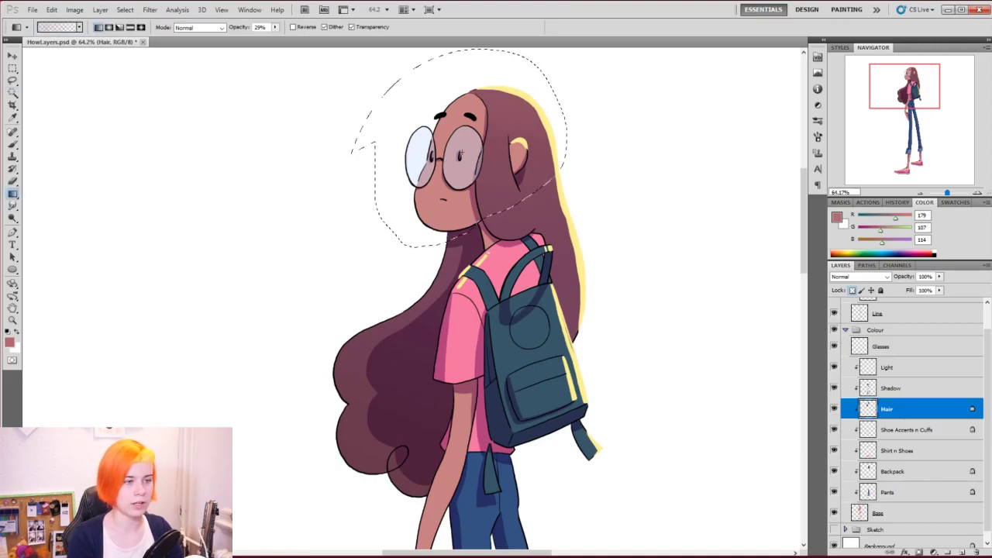
click(884, 513)
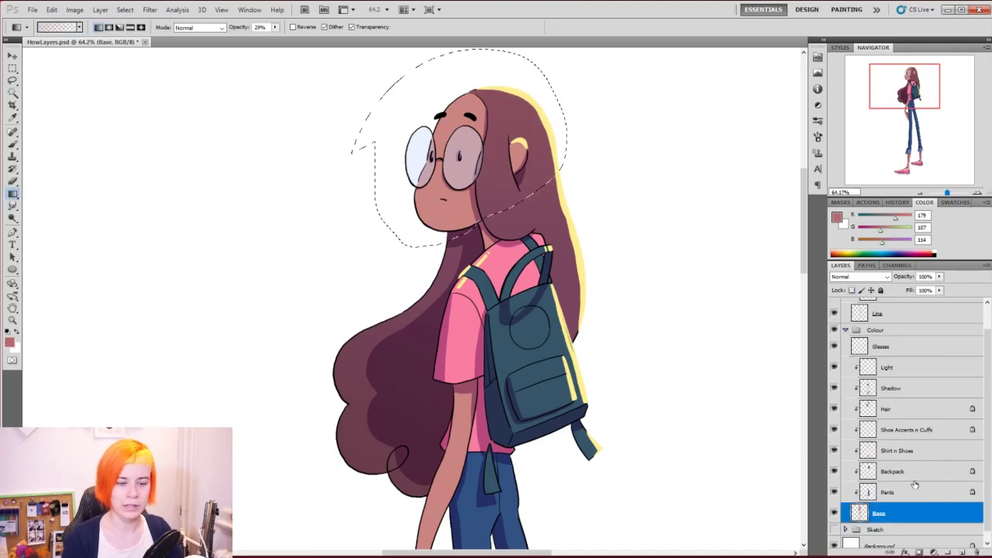
click(852, 290)
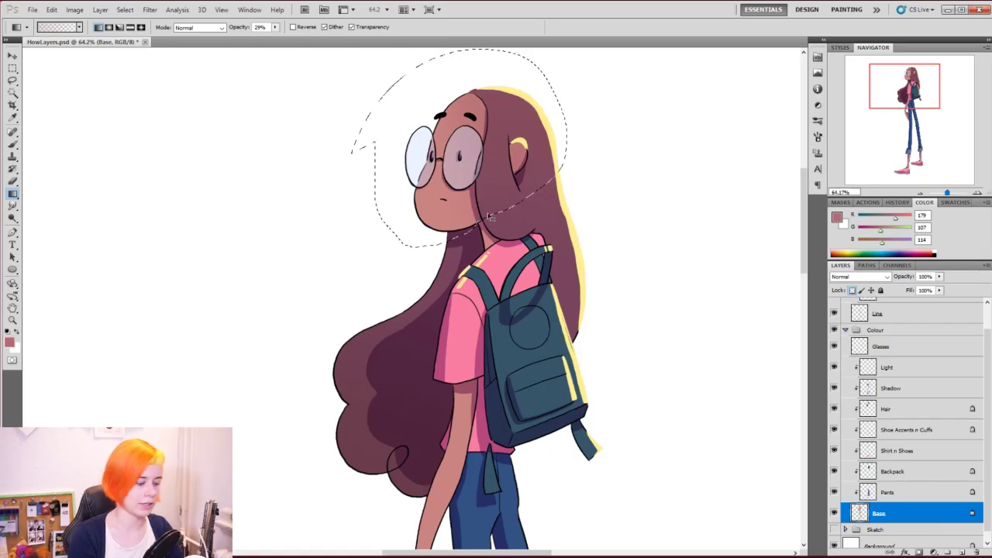
key(ctrl+d)
Lasso the neck area on the Base layer and shade it with the darker skin gradient.
click(13, 81)
drag(479, 305, 467, 264)
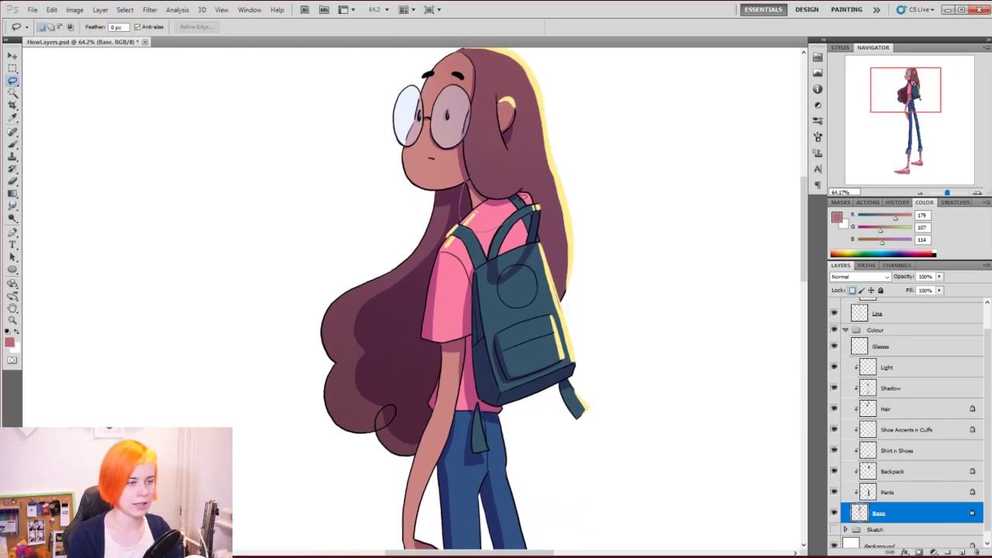
drag(518, 183, 502, 154)
key(g)
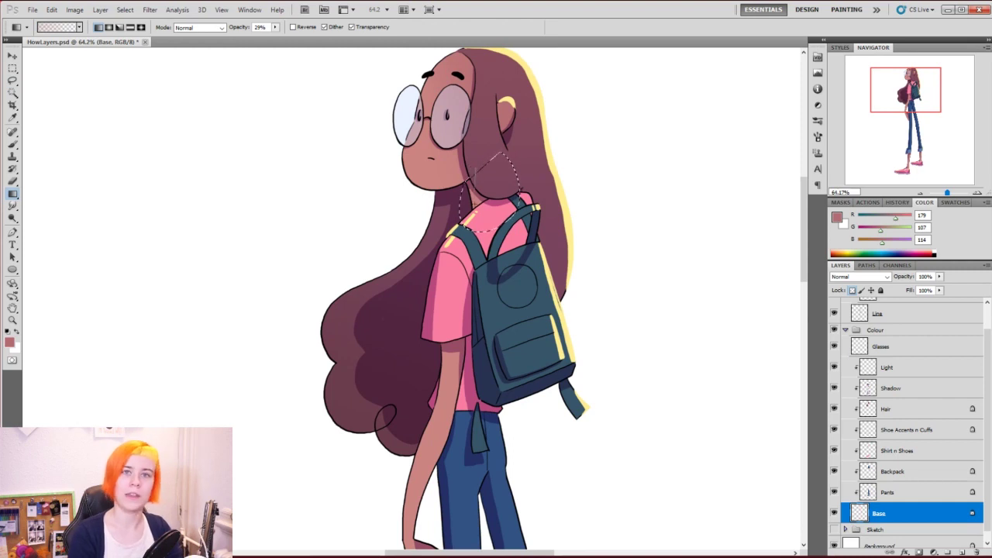
Lasso the forearm and hand and shade the arm's skin with the same gradient.
key(l)
scroll(465, 233, down, 3)
mouse_move(462, 164)
mouse_down()
mouse_move(310, 337)
mouse_move(515, 225)
mouse_move(477, 166)
mouse_up()
key(g)
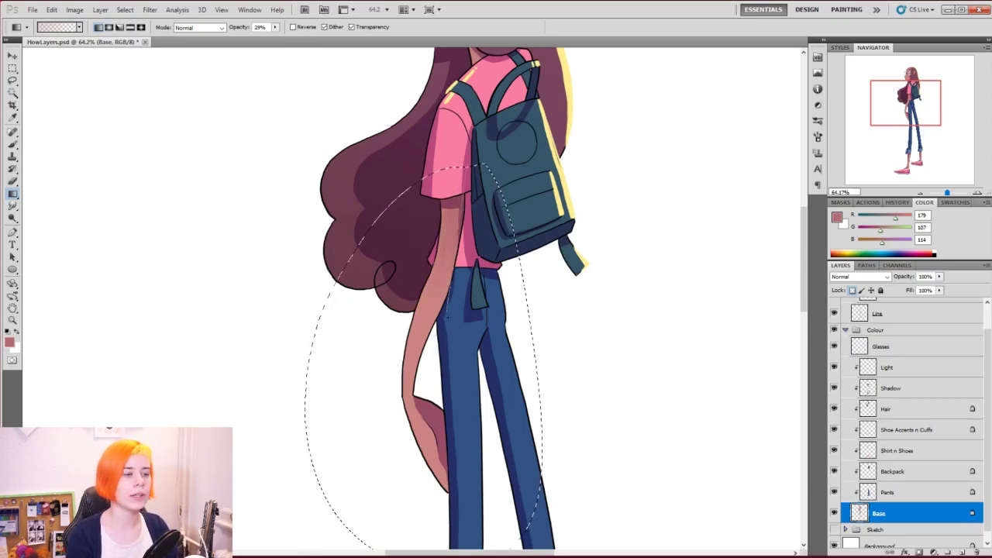
Lasso the lower legs and feet, shade the ankle skin with the gradient, and clear the selection.
scroll(392, 310, down, 7)
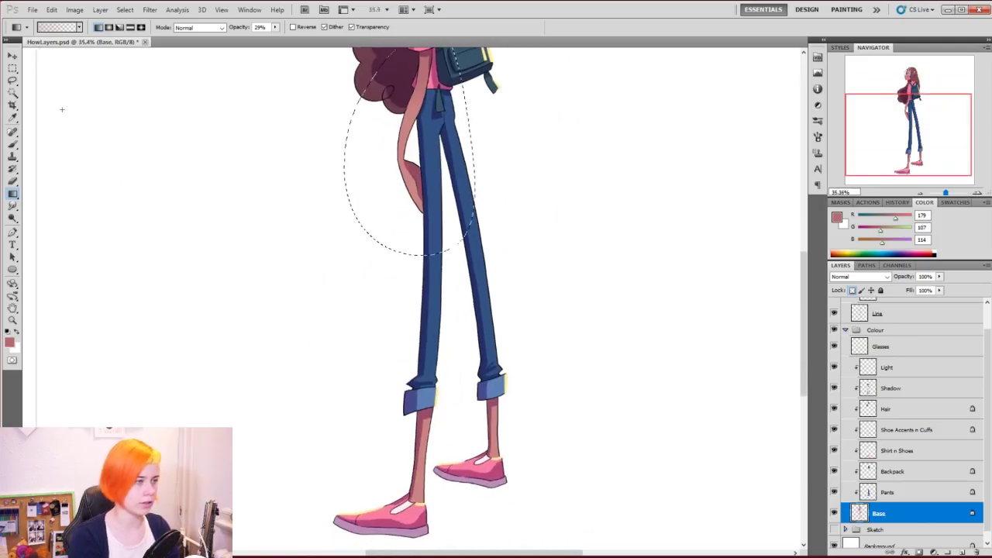
click(12, 80)
mouse_move(545, 314)
mouse_down()
mouse_move(598, 368)
mouse_move(535, 277)
mouse_up()
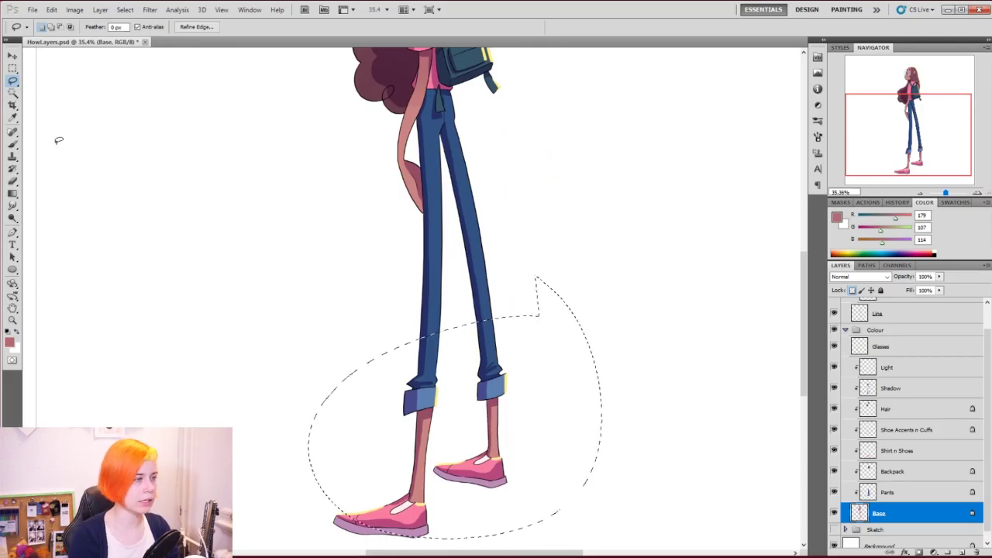
key(g)
scroll(510, 384, down, 1)
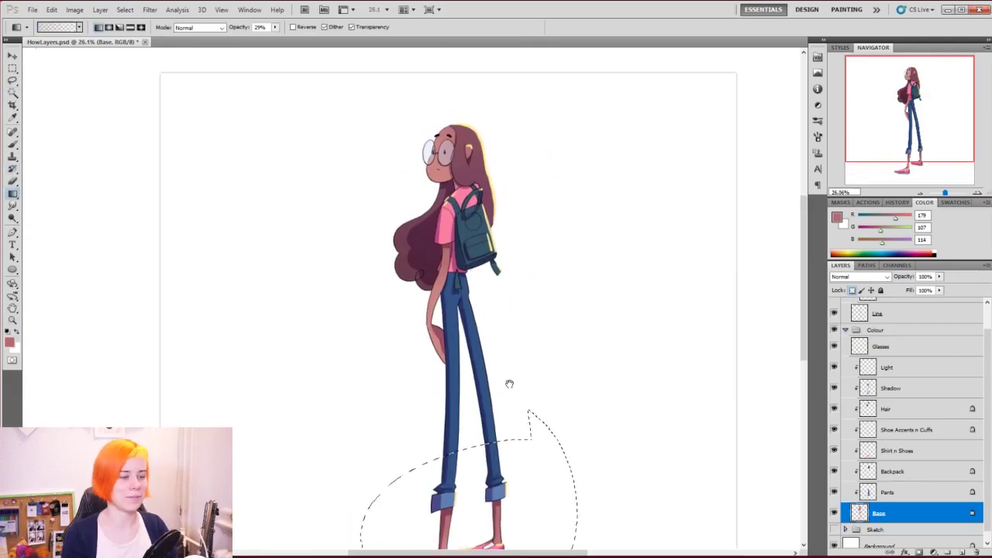
mouse_move(509, 383)
mouse_down()
mouse_move(504, 348)
mouse_move(494, 348)
mouse_up()
key(z)
key(ctrl+d)
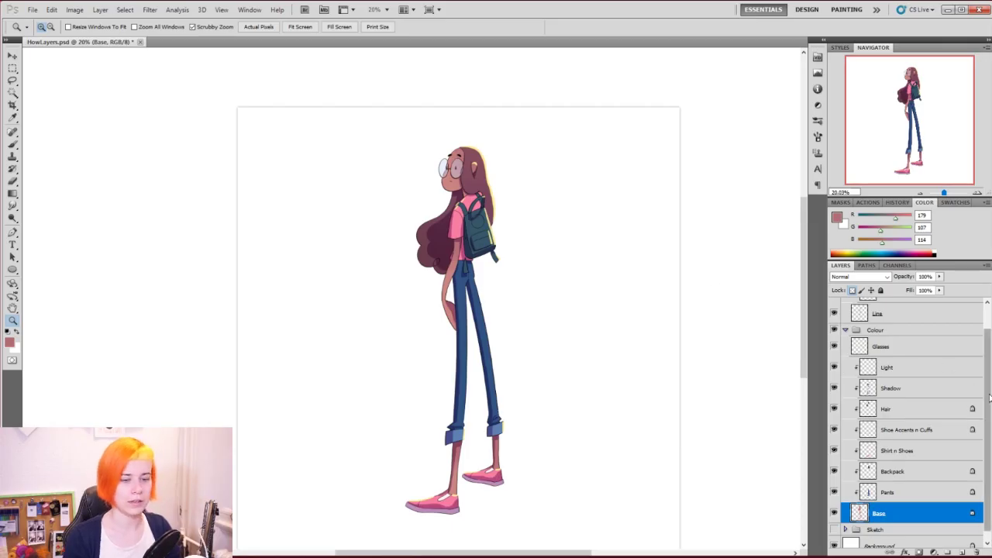
Select the Backpack layer, sample the backpack colour and lighten the foreground colour to RGB 72, 108, 130.
scroll(891, 419, up, 1)
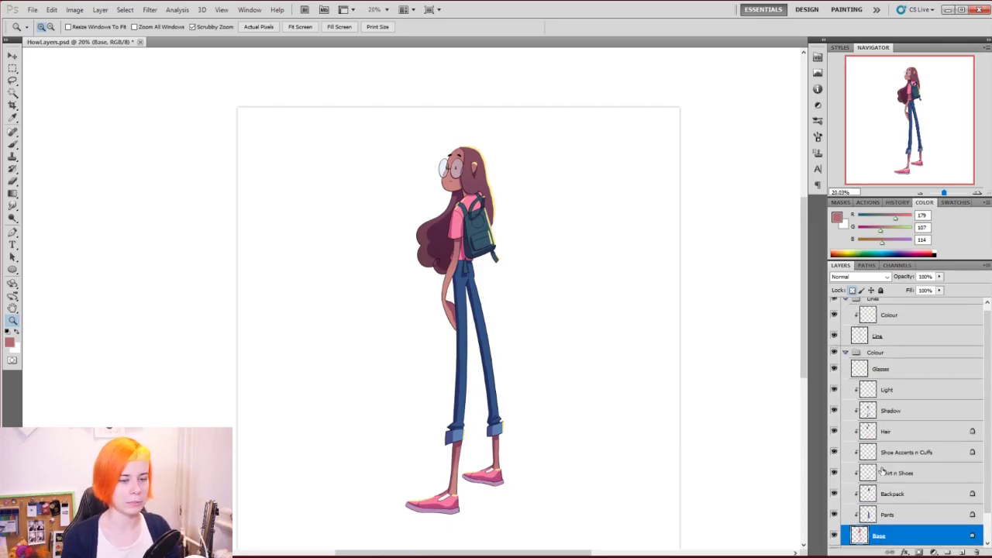
click(901, 495)
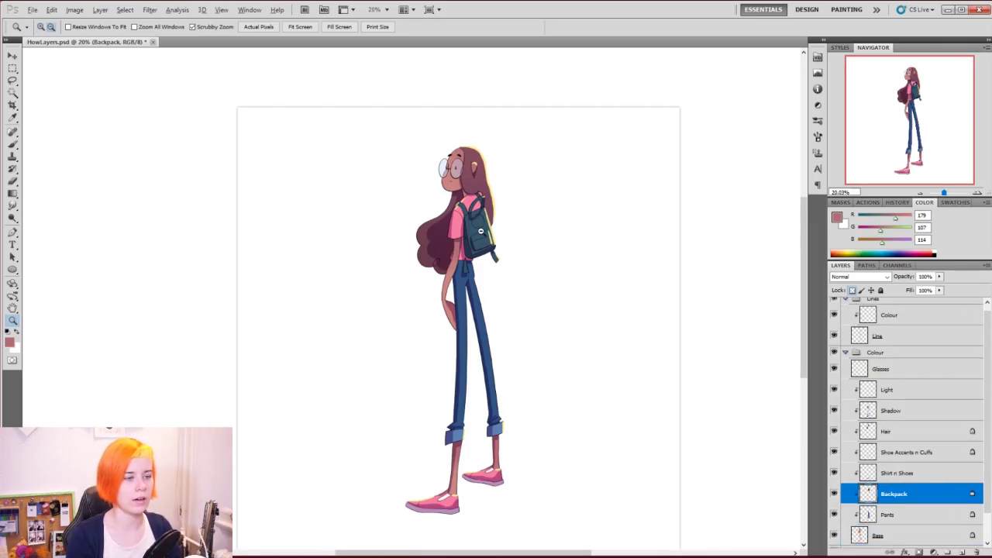
key(b)
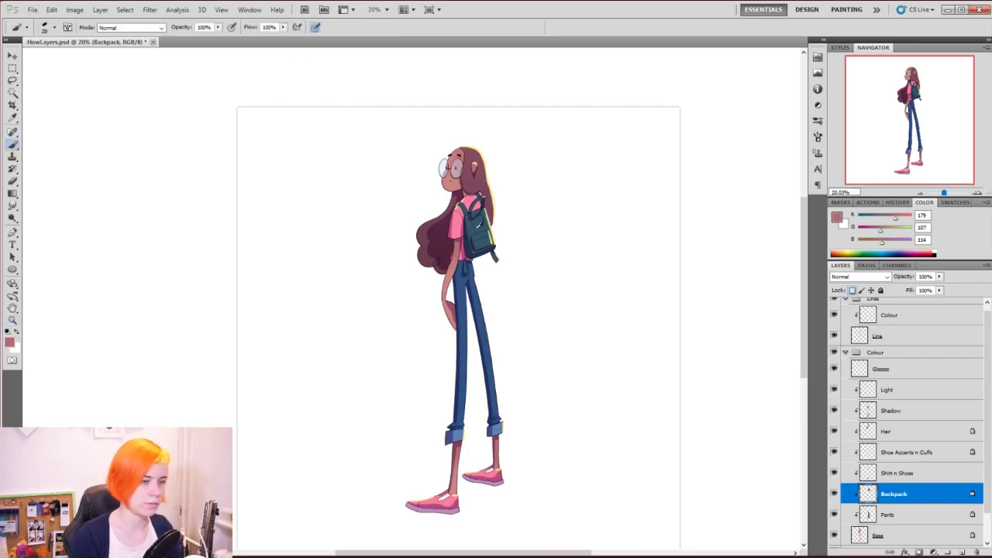
alt+click(478, 228)
click(9, 342)
drag(706, 339, 703, 332)
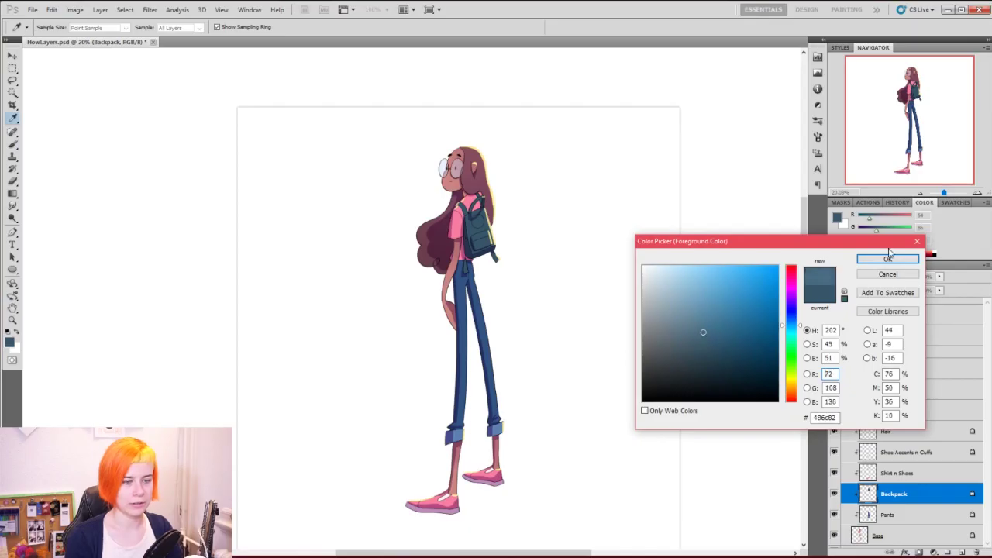
click(888, 258)
Recolour the backpack on its locked layer with the lighter blue using the Paint Bucket at tolerance 255.
key(z)
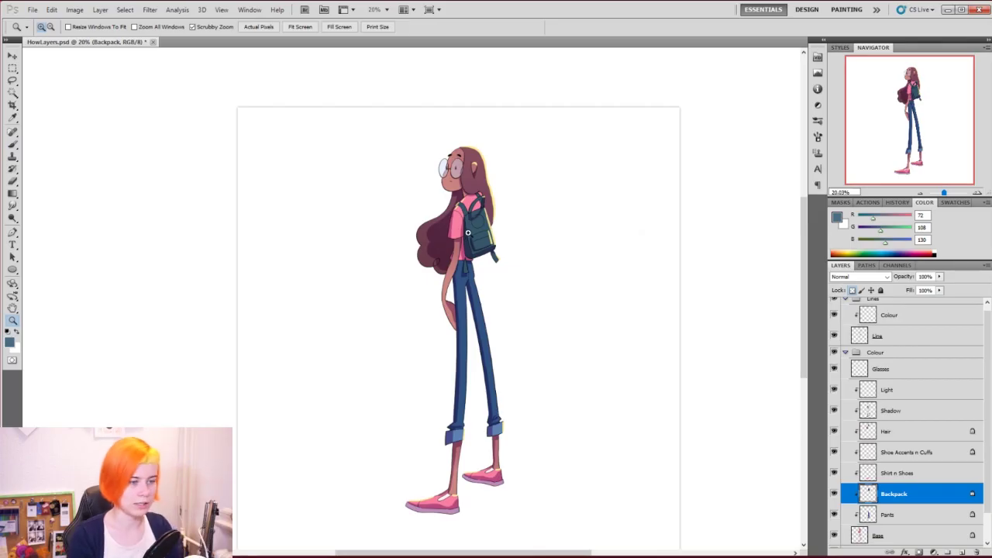
key(g)
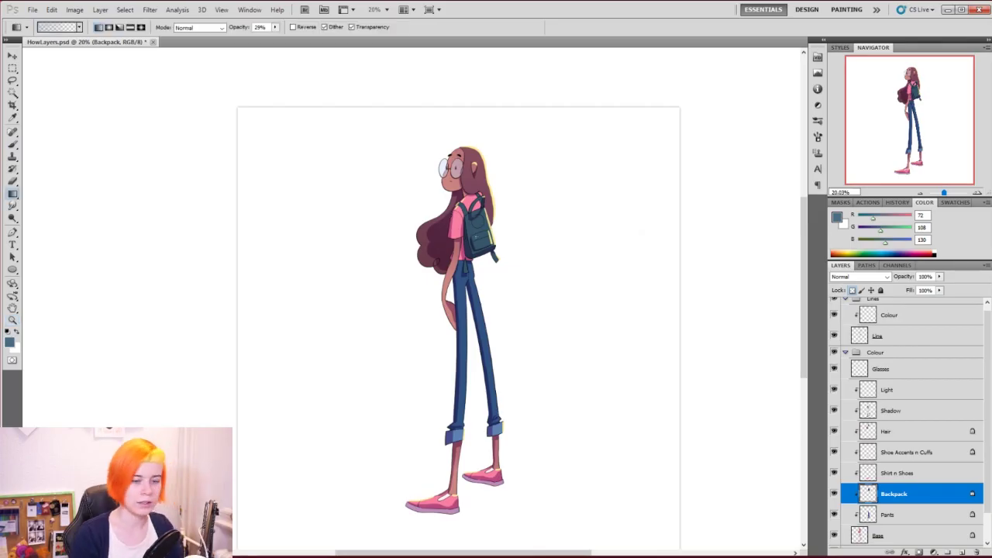
right_click(13, 195)
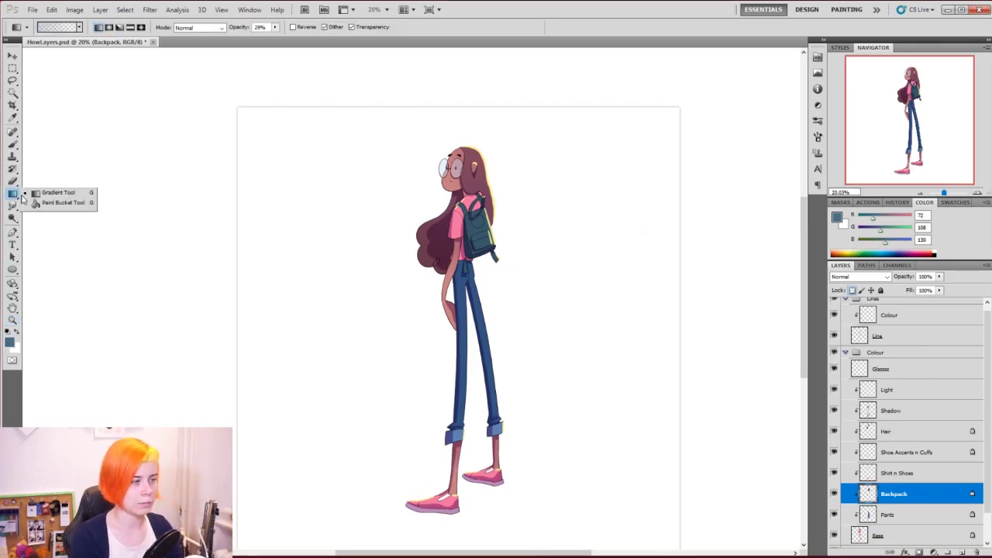
click(54, 203)
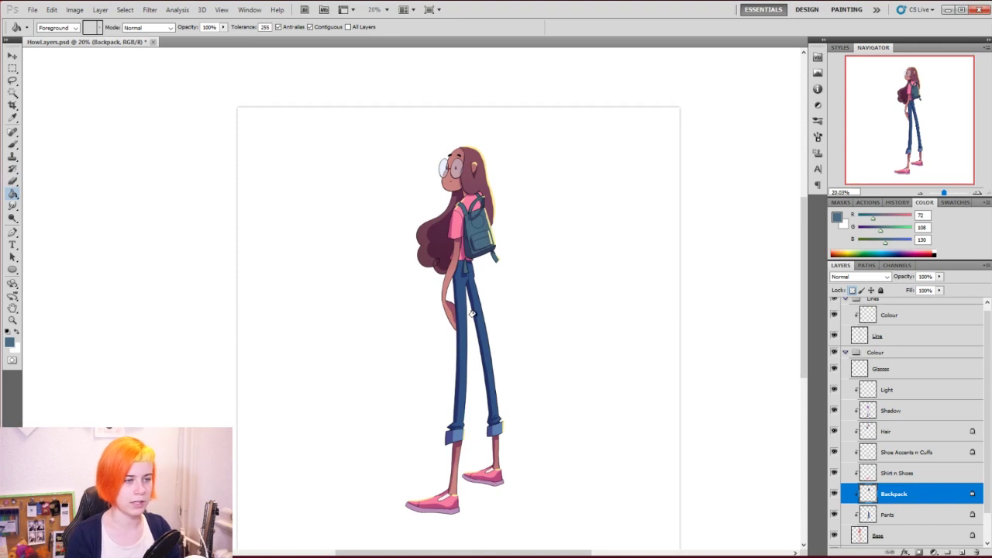
key(space)
drag(518, 291, 514, 286)
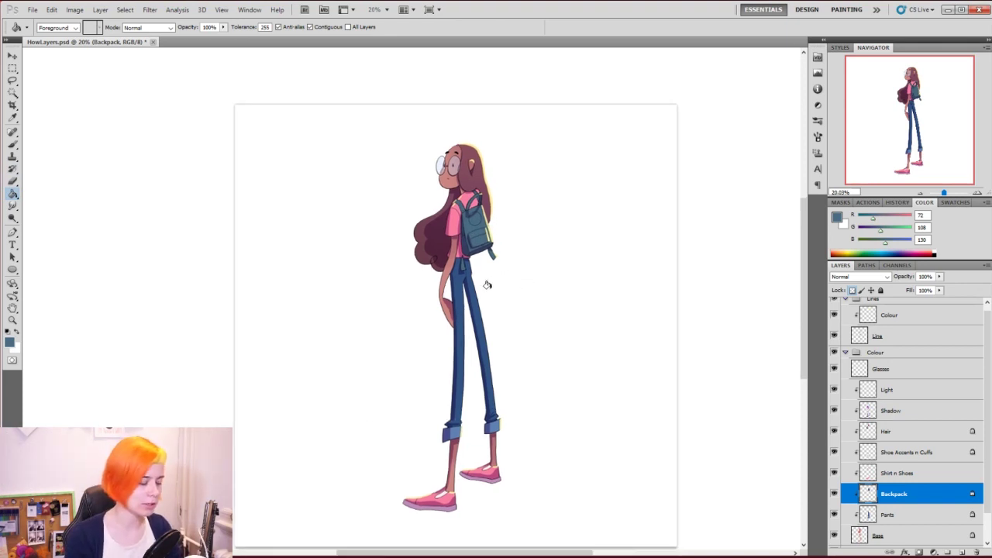
key(z)
drag(466, 229, 493, 232)
key(space)
drag(511, 347, 494, 283)
key(space)
key(z)
key(space)
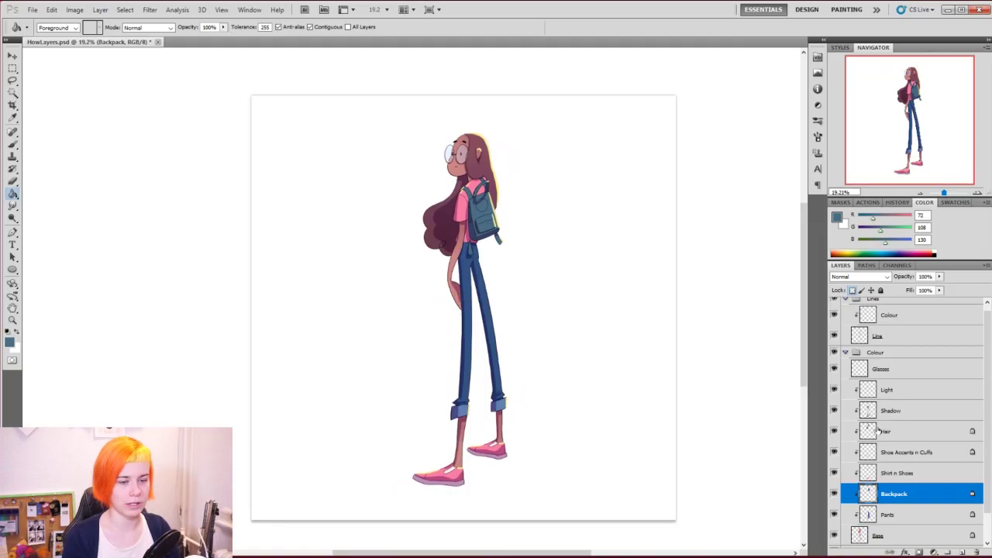
Collapse the Colour and Lines groups and add a new group between the Sketch group and the Background layer.
click(846, 354)
click(845, 304)
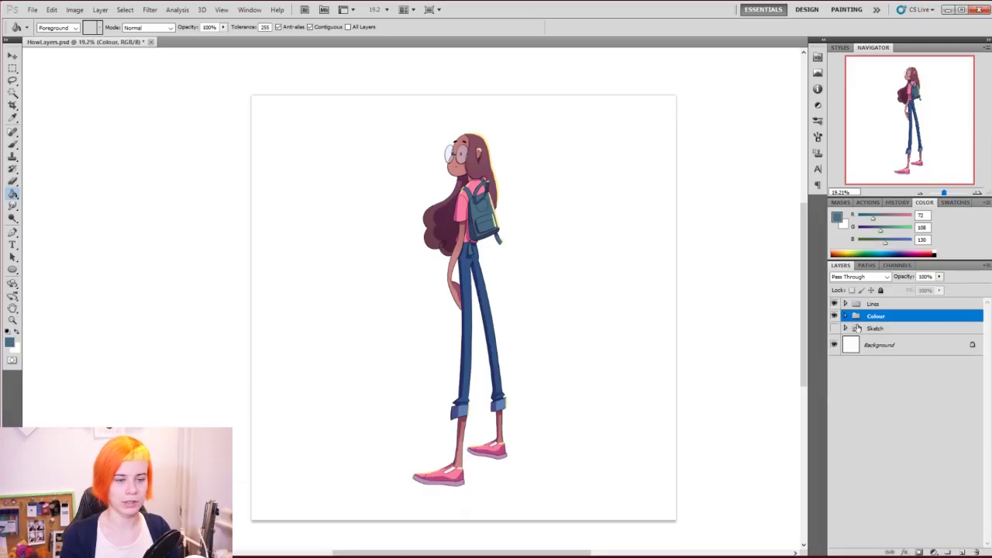
click(899, 330)
click(948, 552)
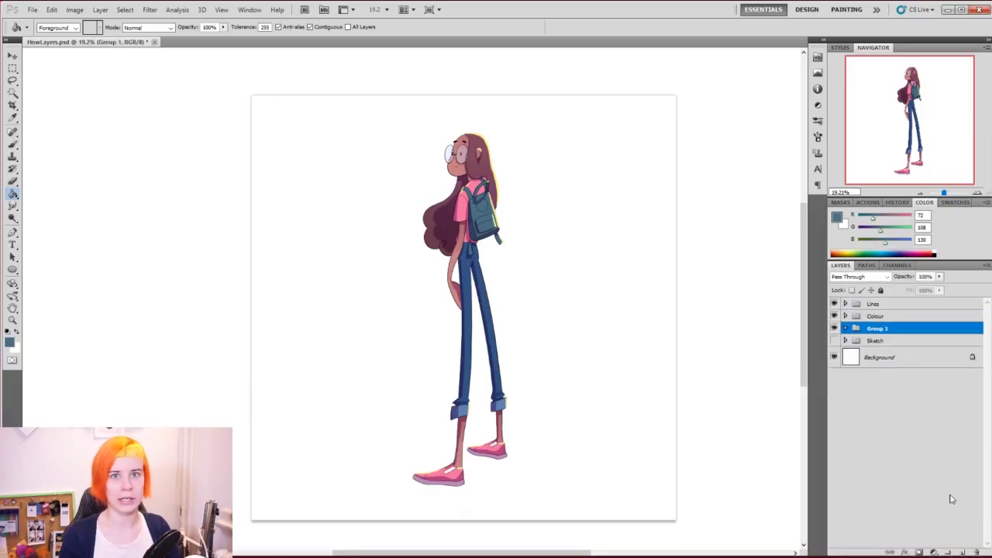
drag(876, 331, 886, 351)
key(ctrl+z)
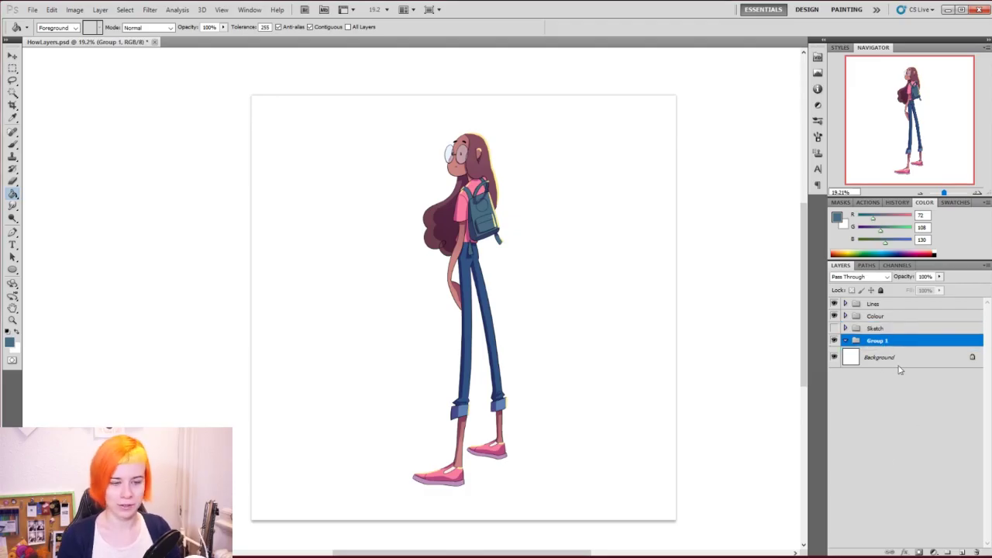
Rename the new group as BG and add an empty layer inside it.
double_click(877, 341)
text(BG)
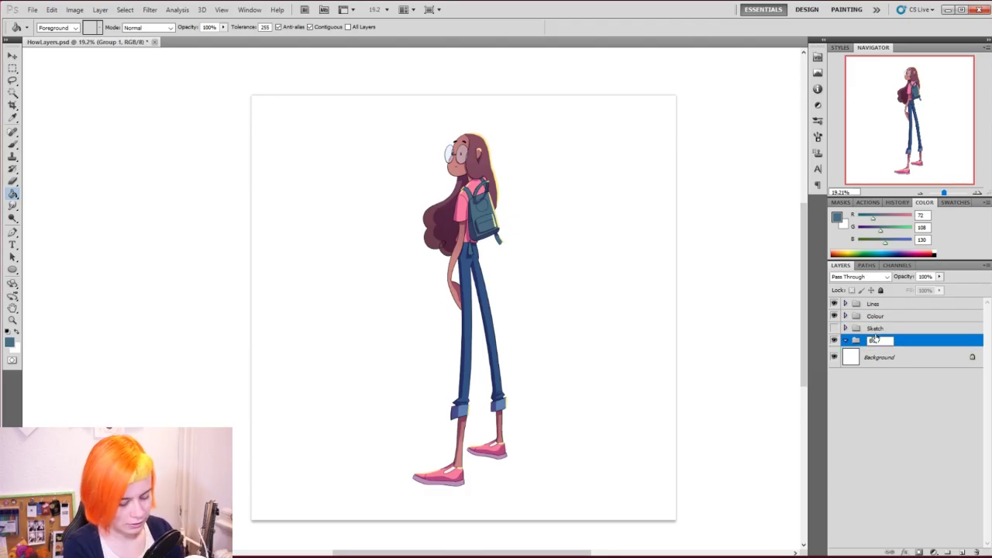
key(Return)
click(962, 552)
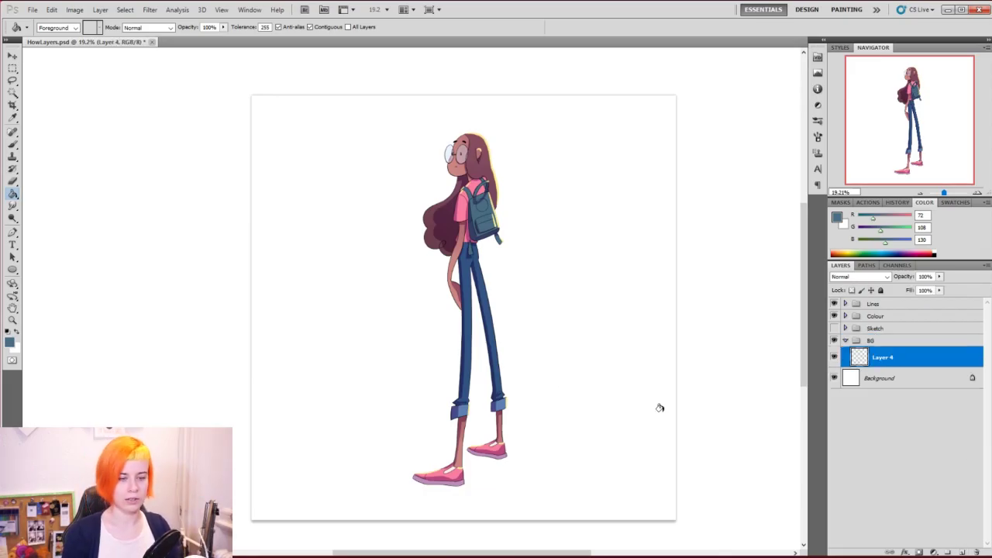
Set the foreground colour to orange RGB 255, 166, 106 and fill the new BG layer with it.
click(9, 342)
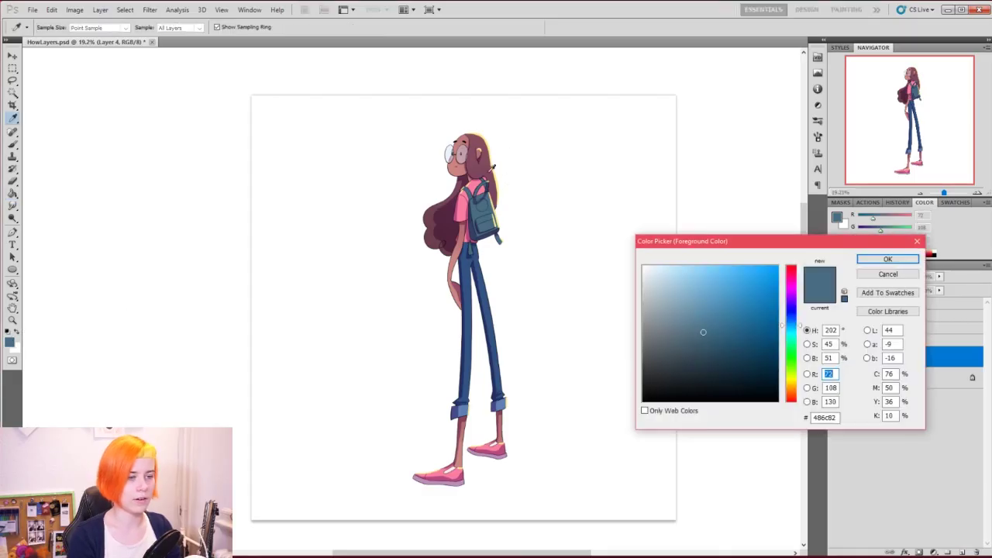
drag(792, 288, 791, 393)
click(711, 258)
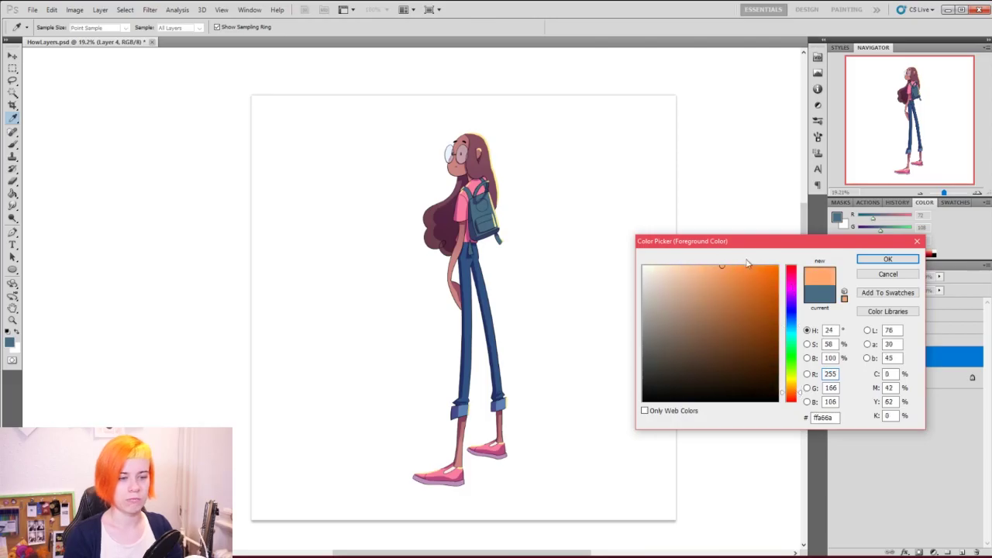
click(884, 260)
click(460, 443)
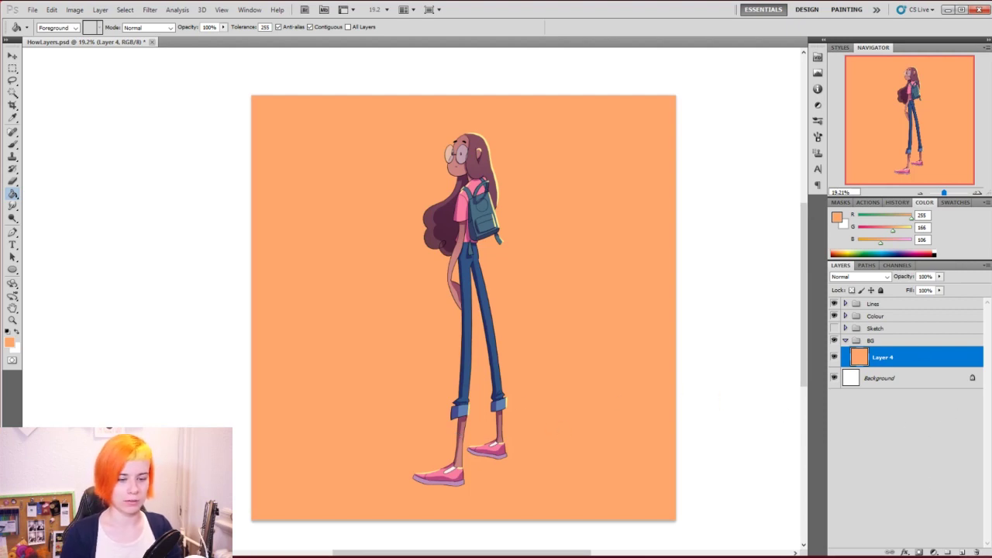
Add a layer above the orange fill in the BG group with Multiply blending and pick purple RGB 138, 68, 154 for painting.
click(963, 552)
click(861, 277)
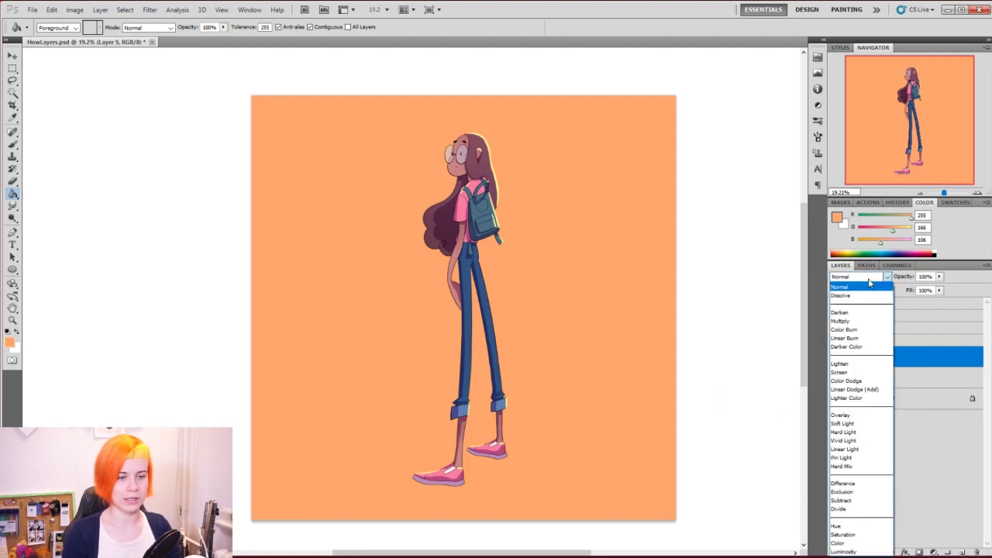
click(850, 321)
key(b)
scroll(849, 439, up, 3)
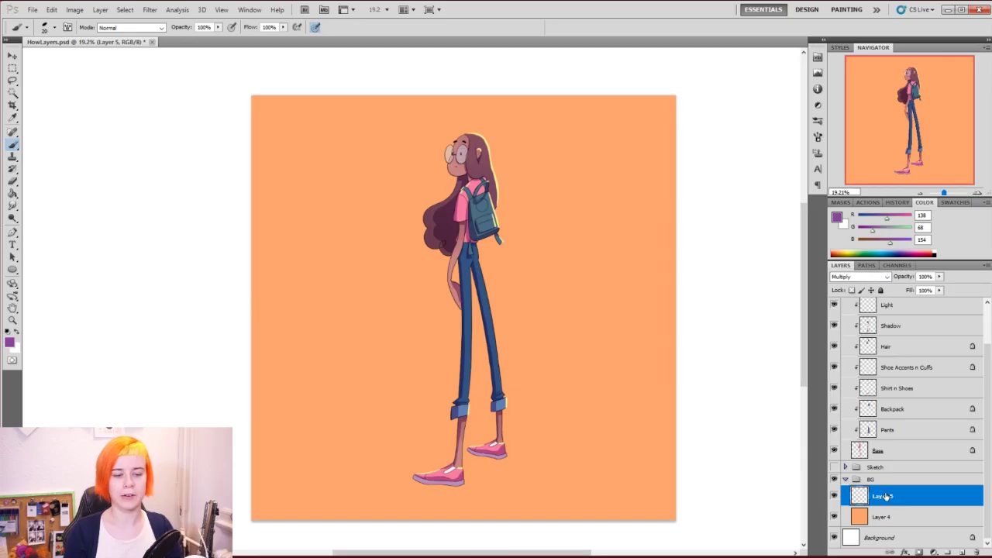
Rename the new Multiply layer in the BG group as Shadow.
double_click(922, 496)
click(965, 254)
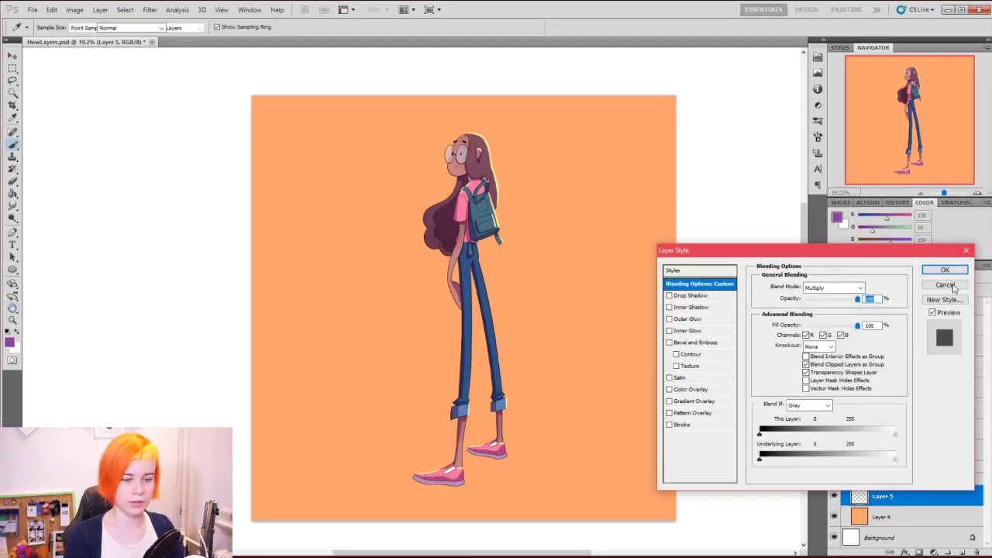
double_click(882, 497)
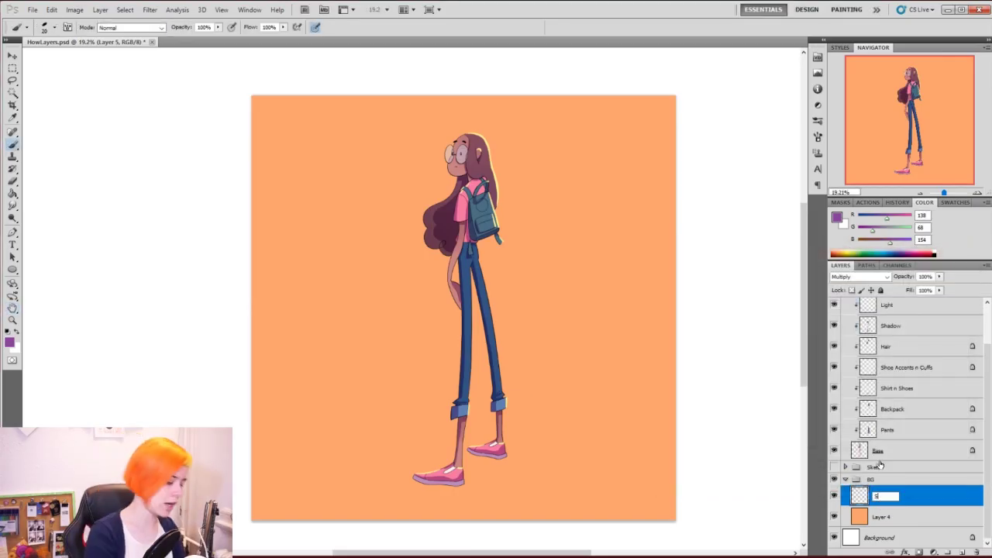
text(Shadow)
key(Return)
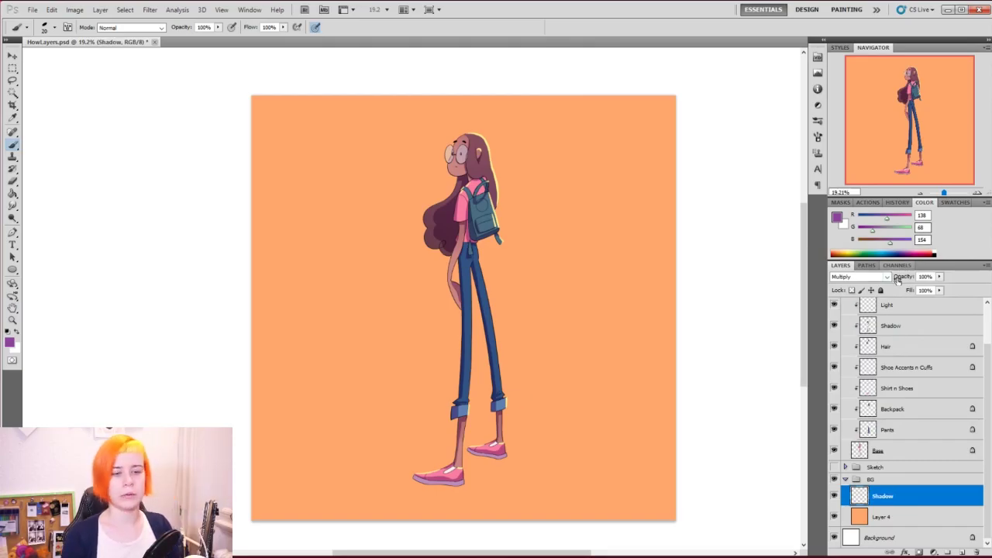
Set the Shadow layer's opacity to 59% and paint cast shadows on the ground from both feet using a larger hard brush.
drag(905, 277, 899, 281)
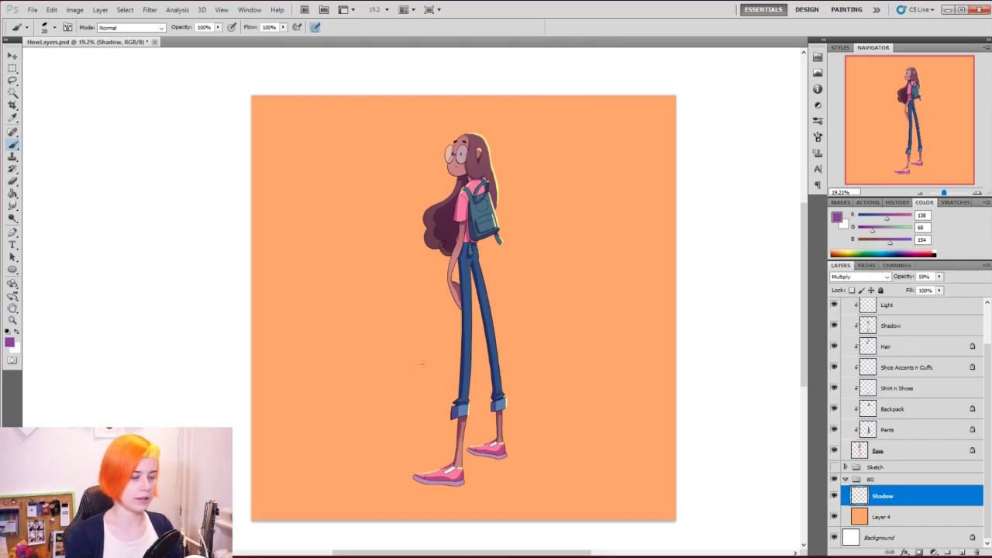
right_click(432, 463)
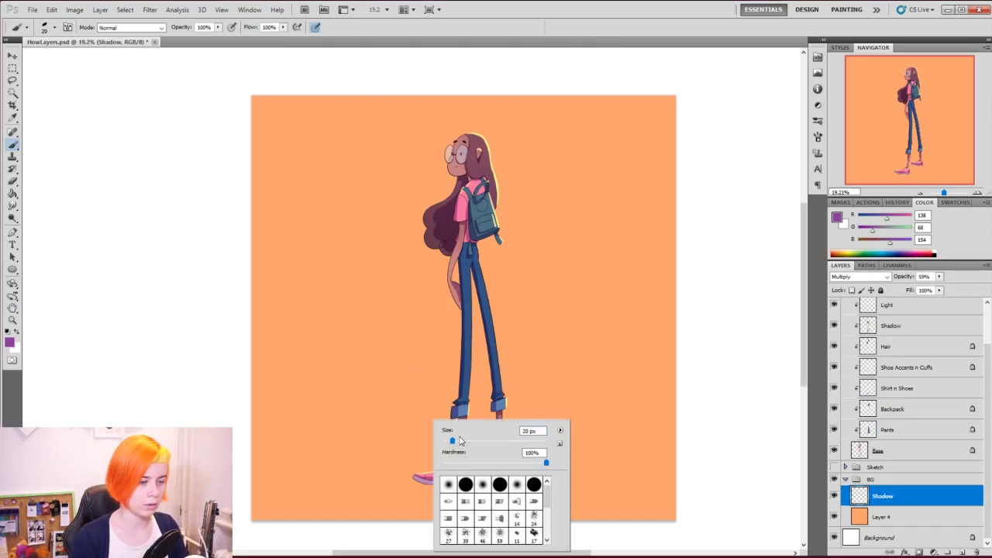
drag(460, 441, 477, 440)
key(Return)
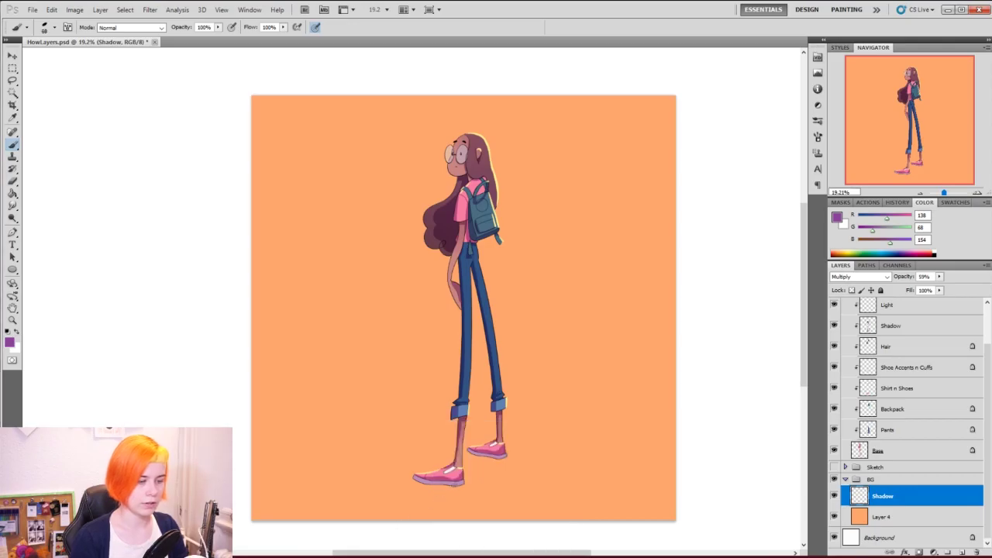
drag(409, 485, 389, 484)
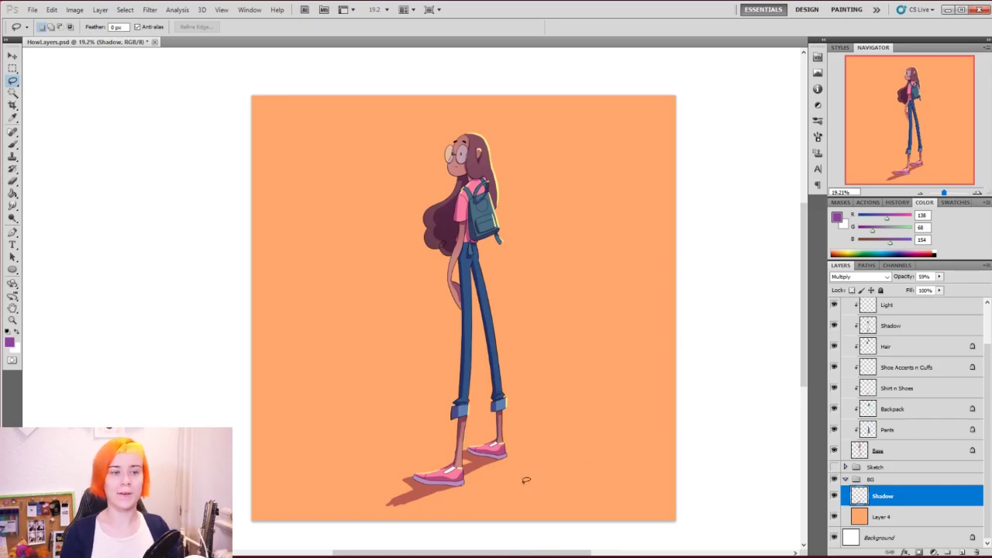
mouse_move(414, 463)
mouse_down()
mouse_move(425, 520)
mouse_move(524, 519)
mouse_up()
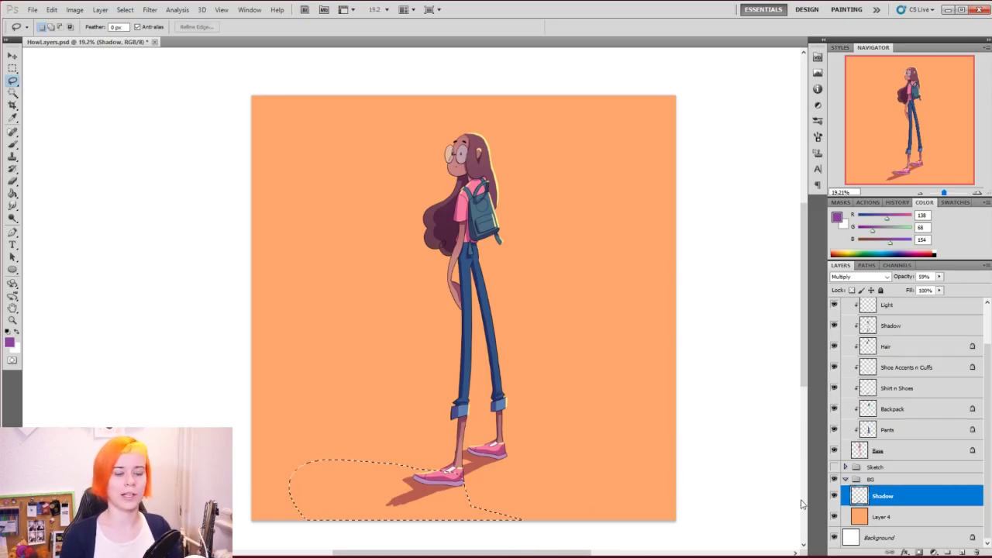
click(921, 553)
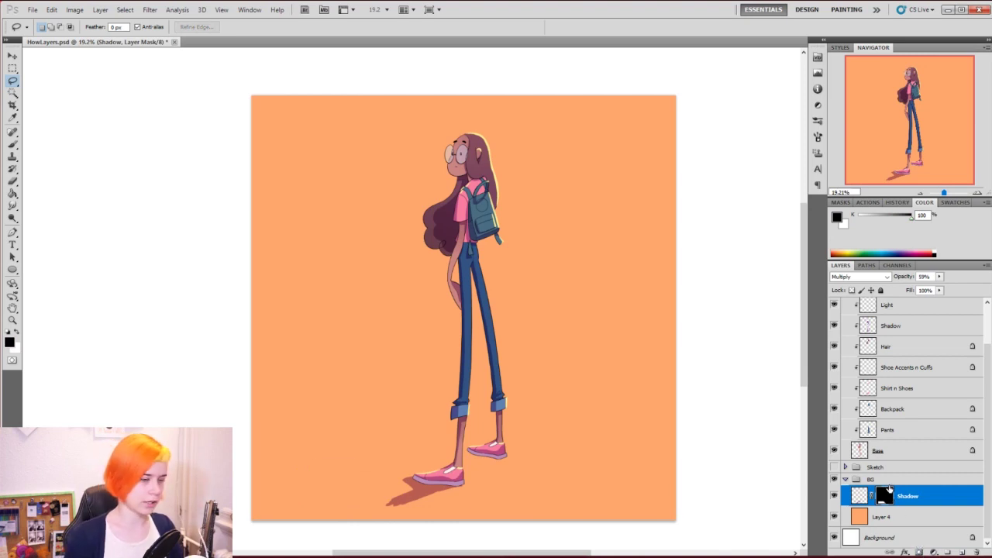
key(ctrl+z)
key(ctrl+d)
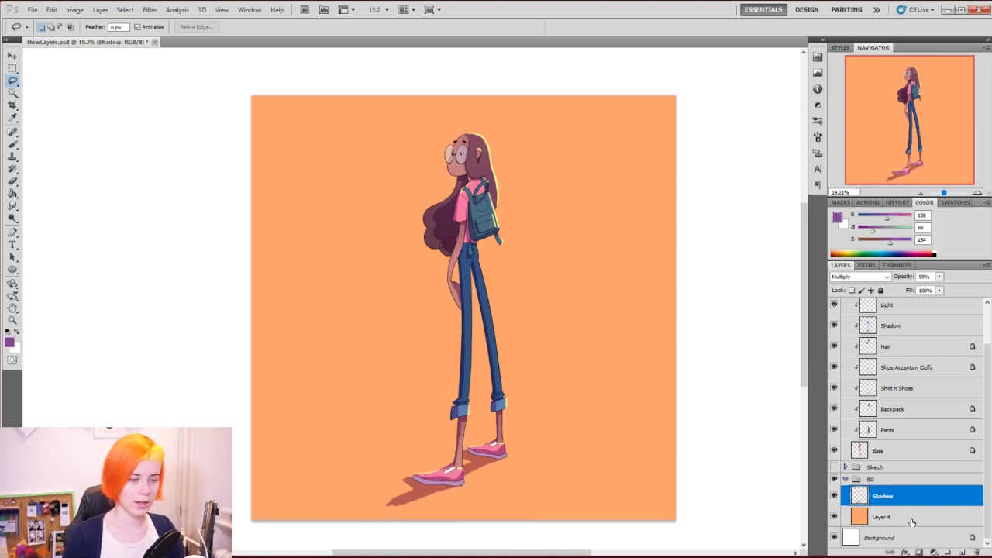
Add a mask to the Shadow layer and fade the front foot's shadow within a lasso selection using a black gradient at 29% opacity.
click(921, 552)
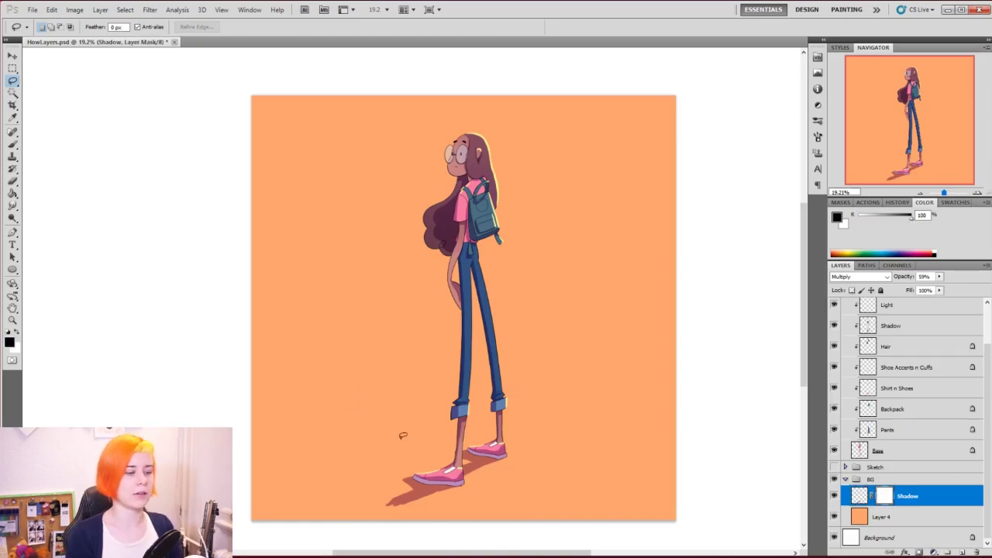
drag(493, 508, 494, 516)
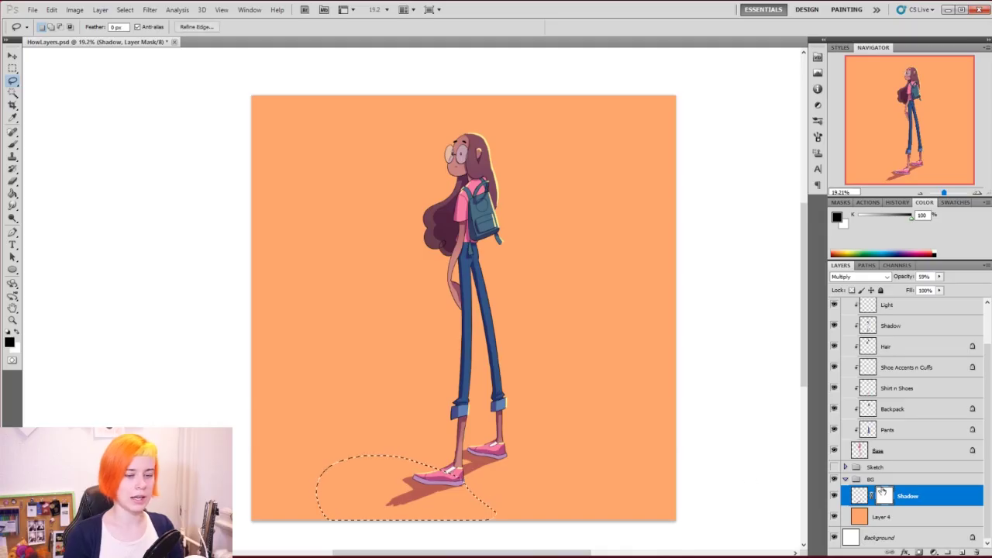
click(12, 193)
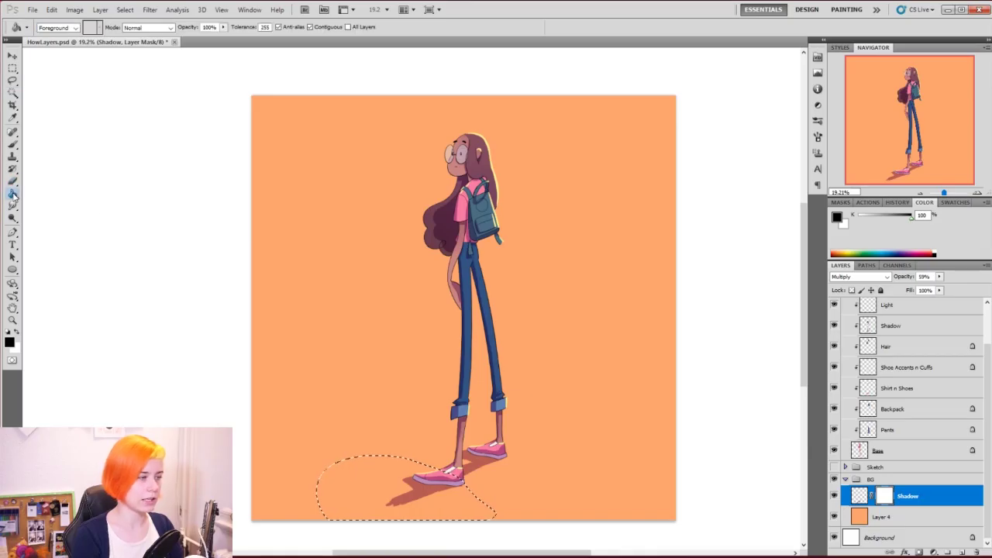
click(54, 192)
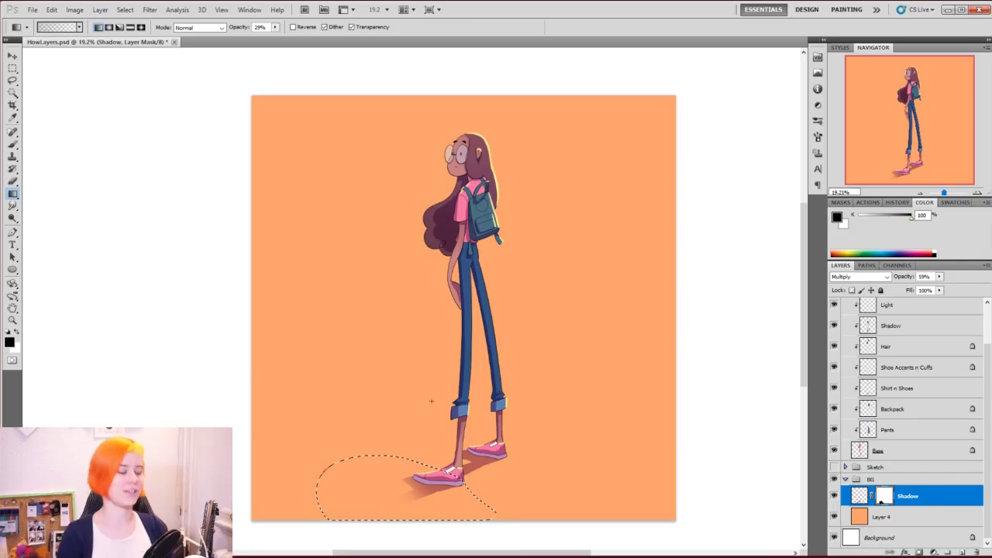
Lasso the area around the back foot and fade its shadow on the mask with the same gradient, then deselect.
click(12, 80)
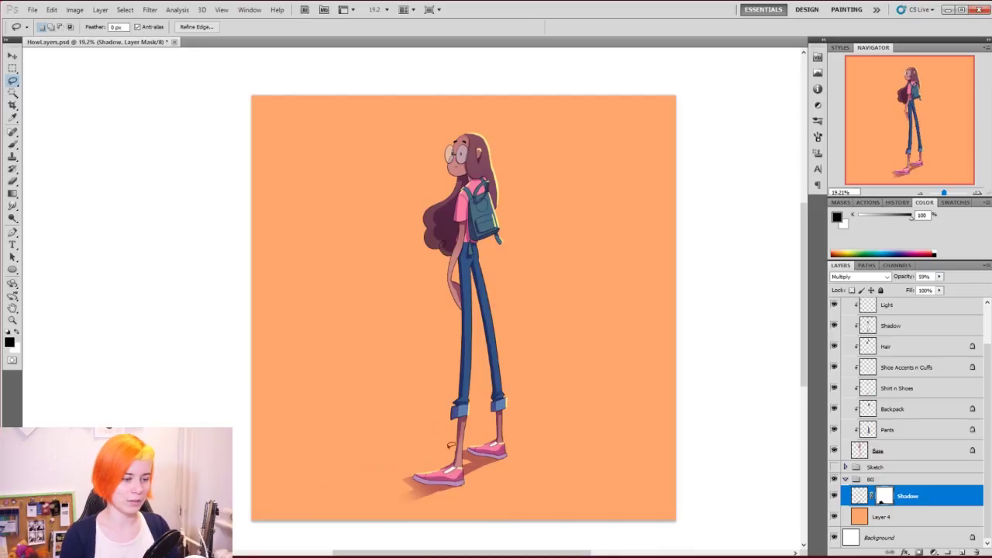
mouse_move(451, 448)
mouse_down()
mouse_move(466, 479)
mouse_move(555, 457)
mouse_move(411, 404)
mouse_up()
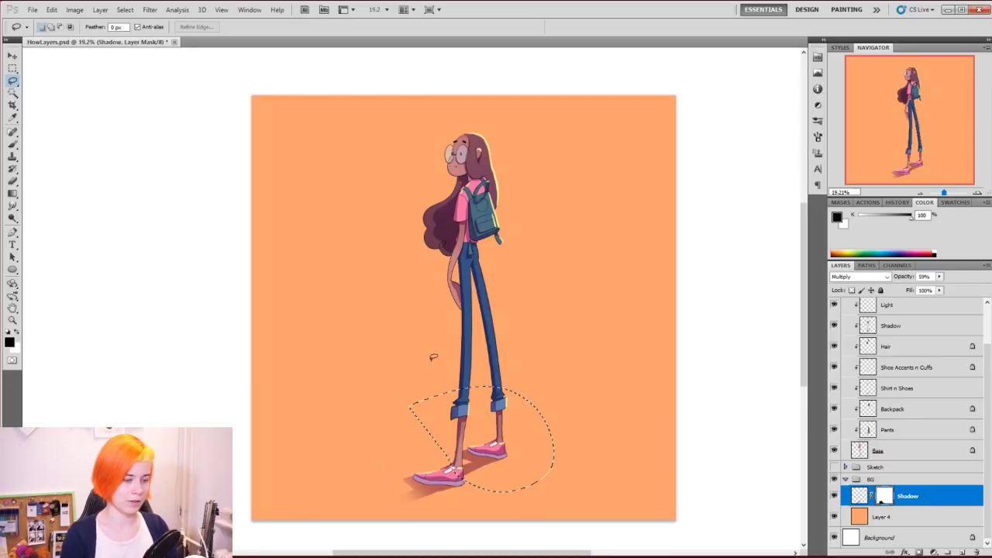
key(g)
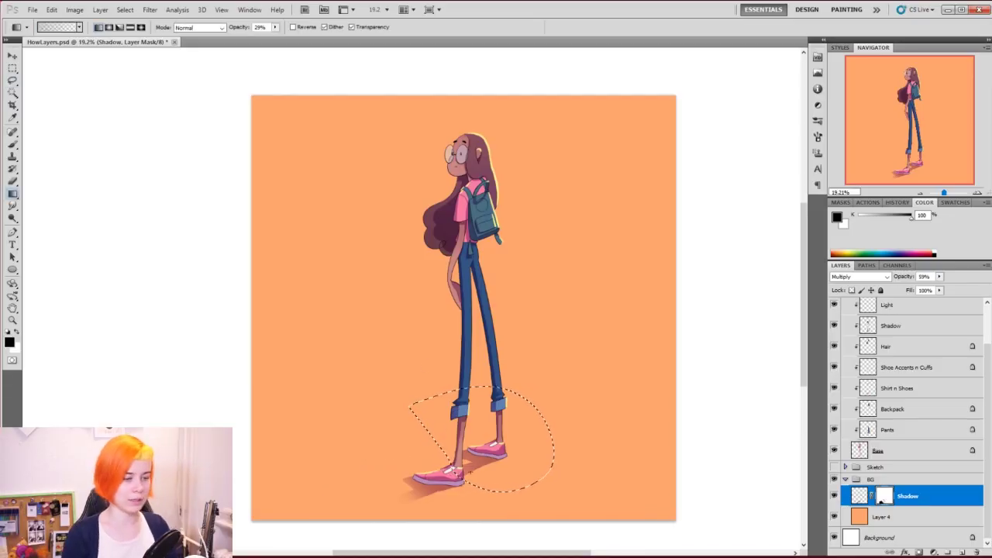
key(ctrl+d)
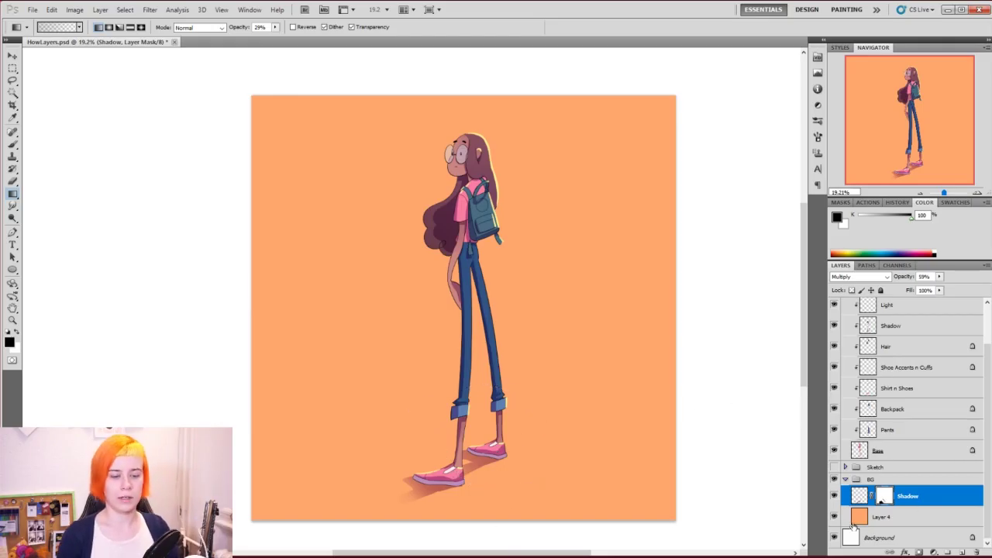
Add a layer between the Shadow layer and the orange fill and make a large circular selection around the character.
click(899, 517)
click(963, 553)
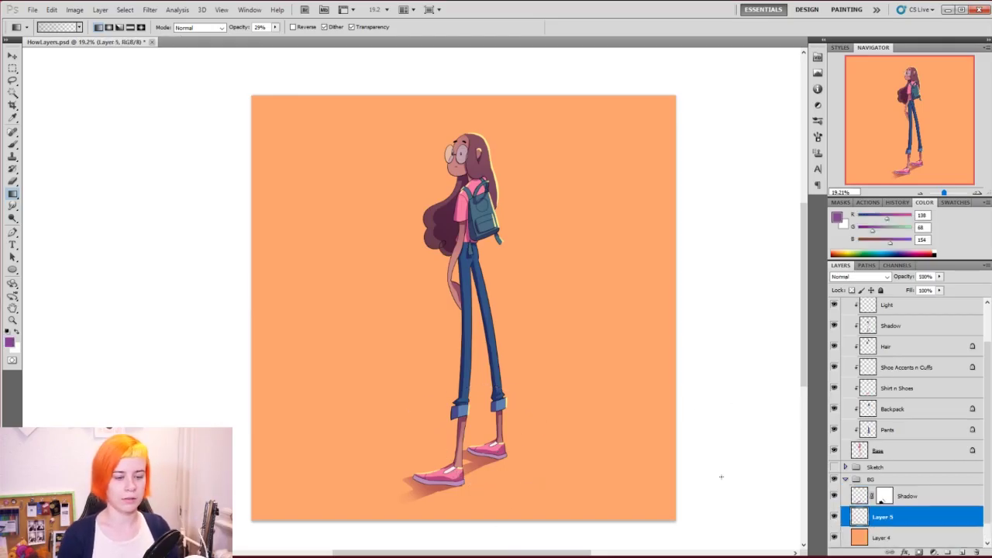
click(13, 81)
click(14, 69)
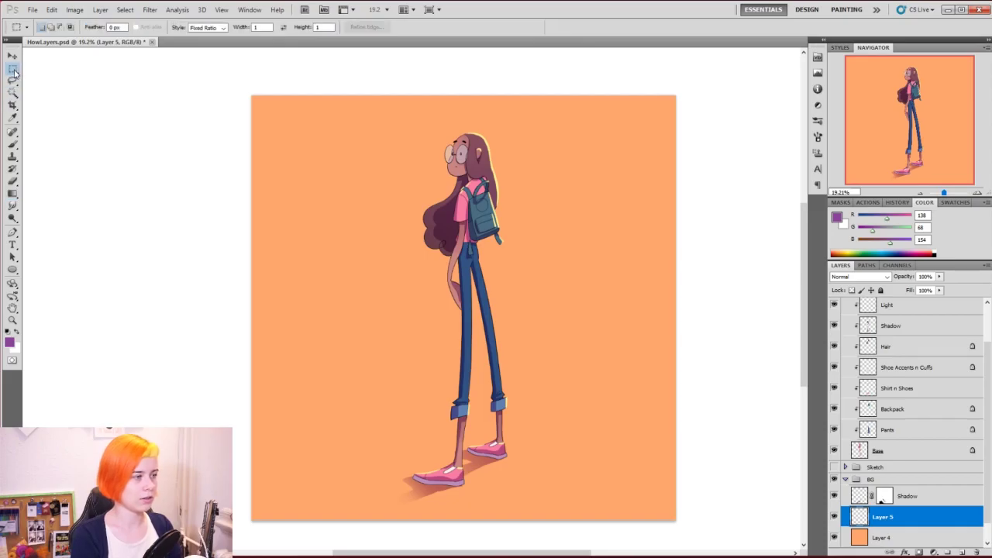
right_click(13, 72)
click(62, 79)
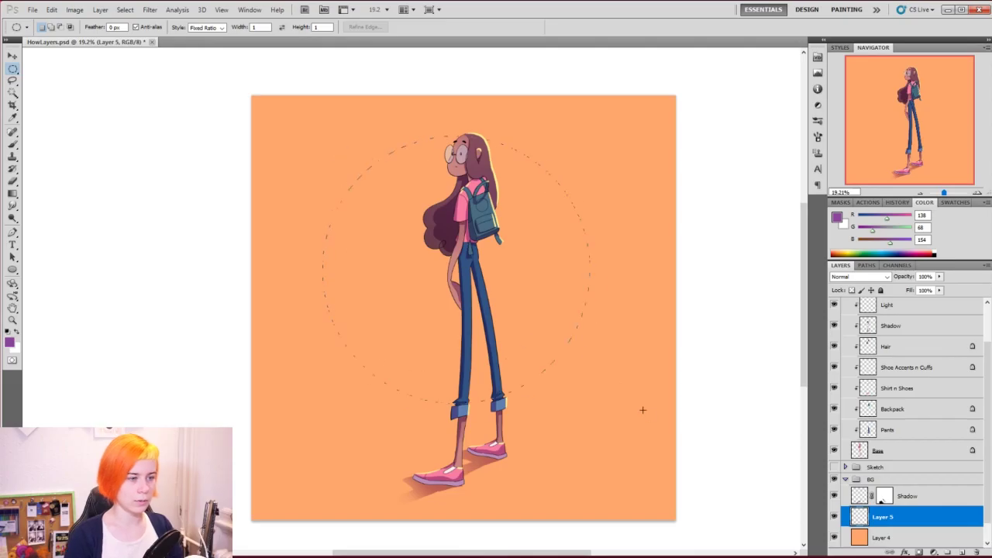
drag(643, 410, 663, 429)
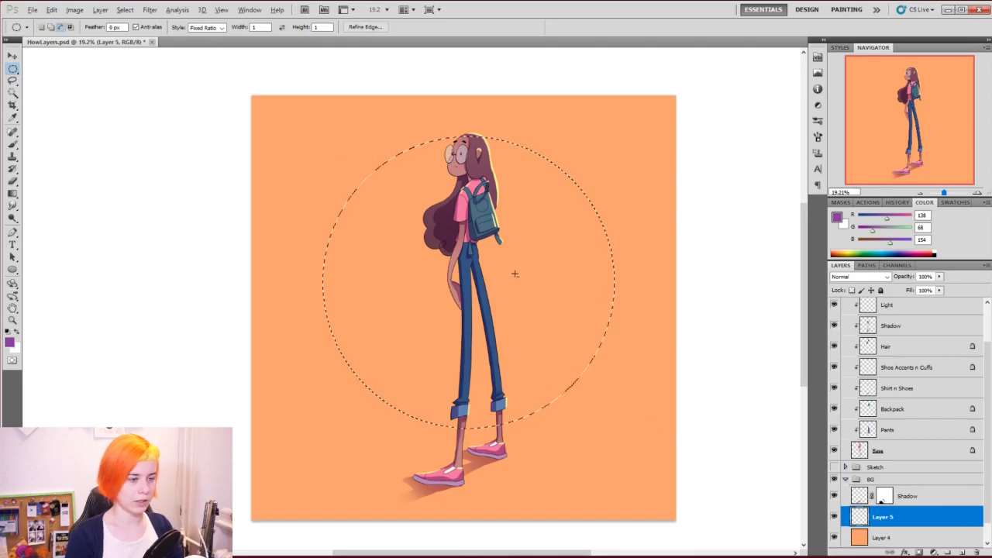
Sample the background orange and lighten the foreground colour to RGB 255, 197, 134.
key(b)
alt+click(303, 334)
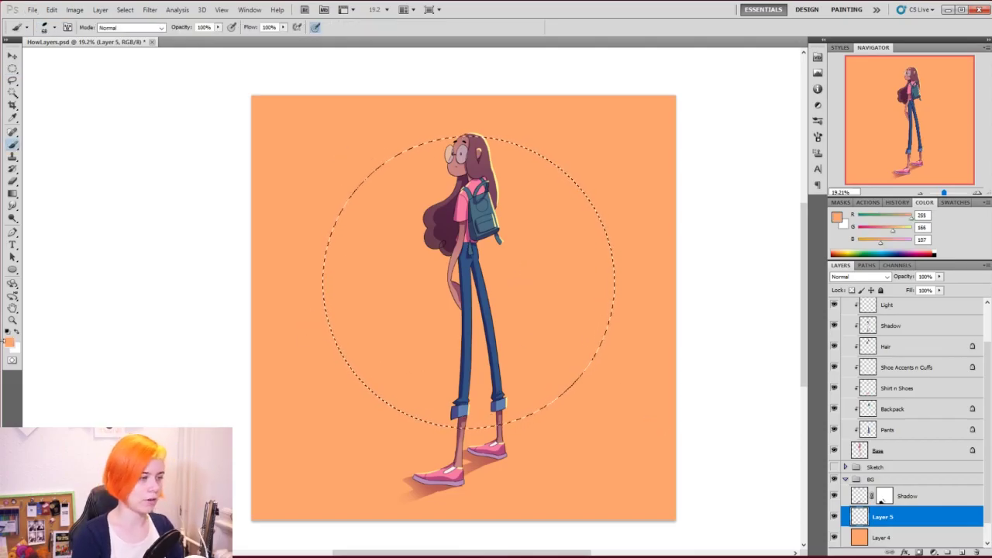
click(9, 342)
click(497, 203)
key(Return)
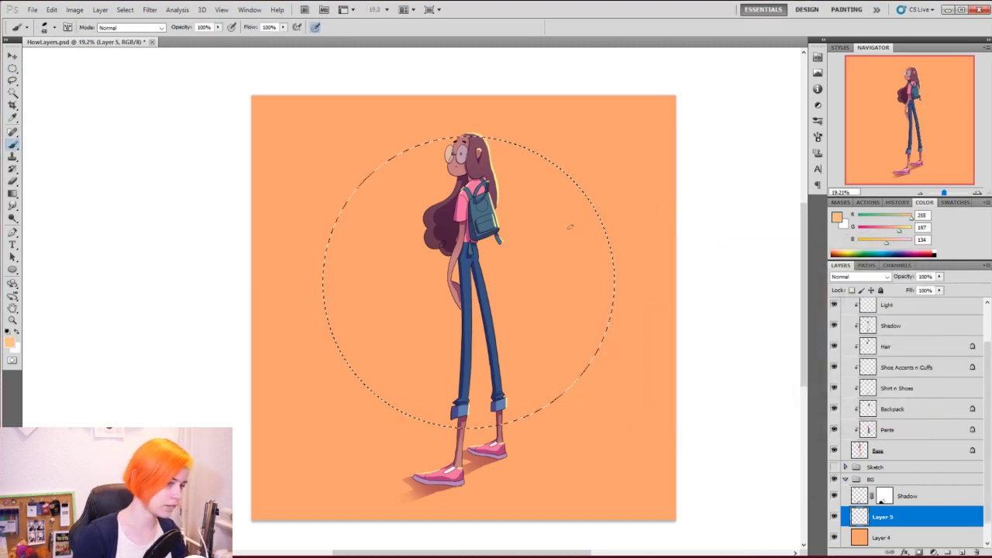
Fill the circular selection on the new layer with the lighter orange using the Paint Bucket and clear the selection.
key(m)
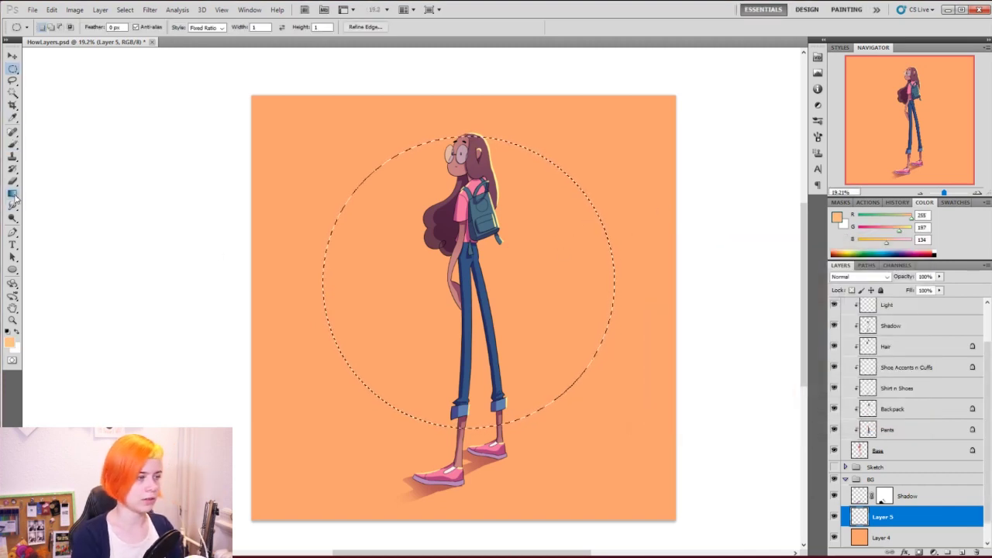
drag(15, 200, 46, 206)
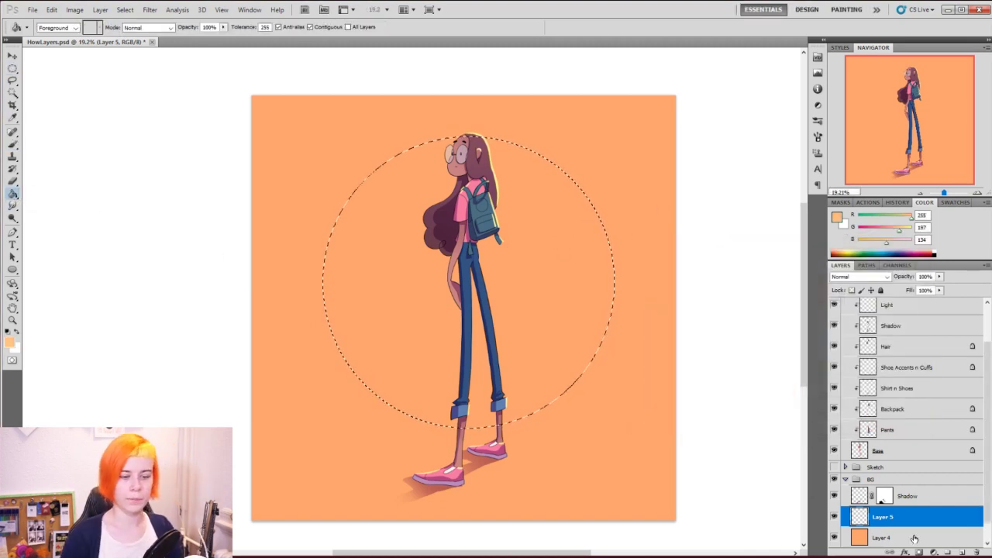
click(480, 297)
drag(543, 373, 548, 375)
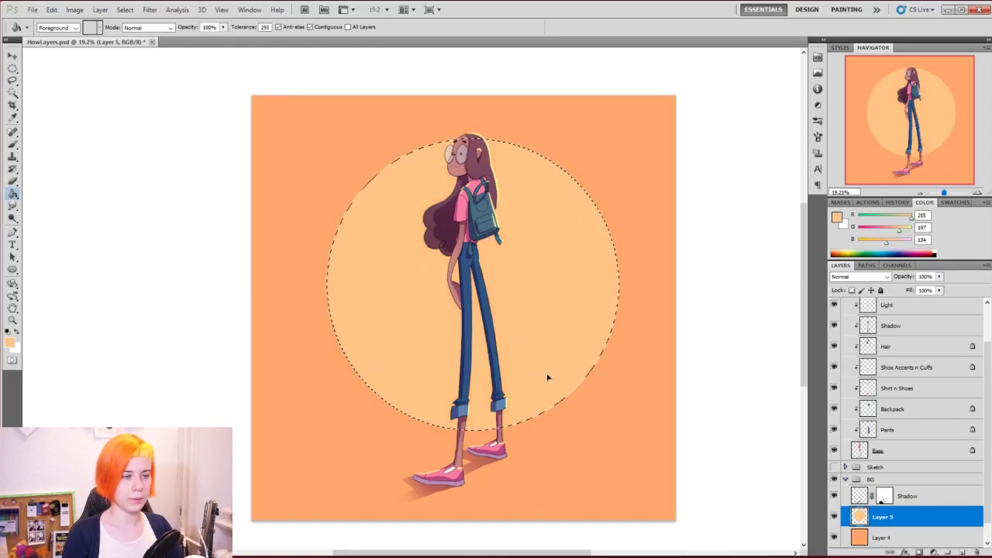
key(ctrl+d)
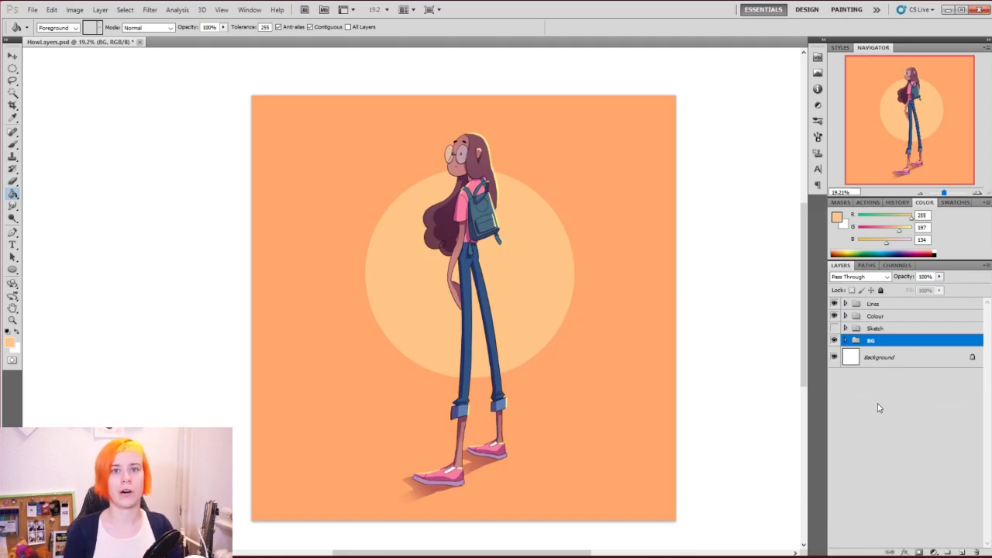
Review the layer structure inside the Sketch, Lines and Colour groups, including the Base layer and the layers clipped to it.
click(845, 328)
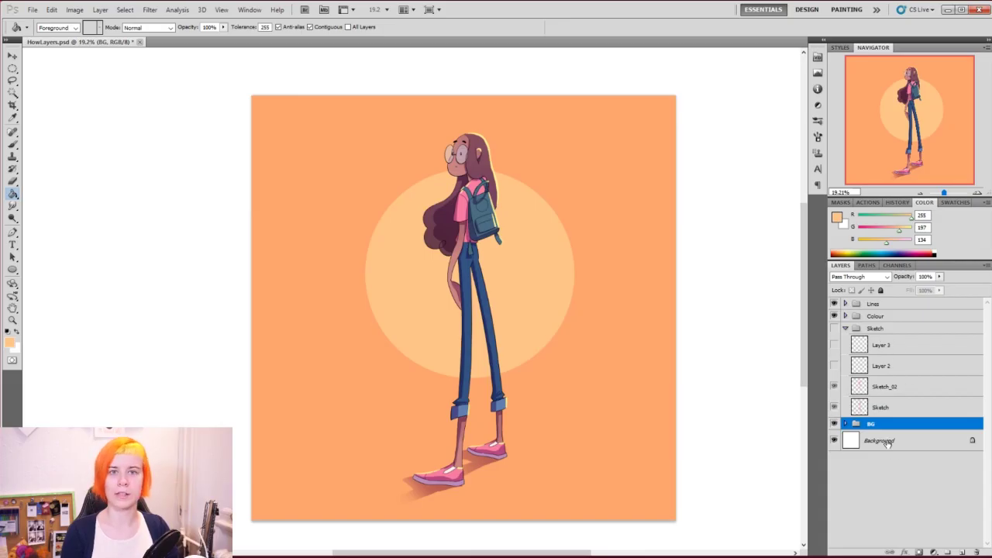
click(845, 328)
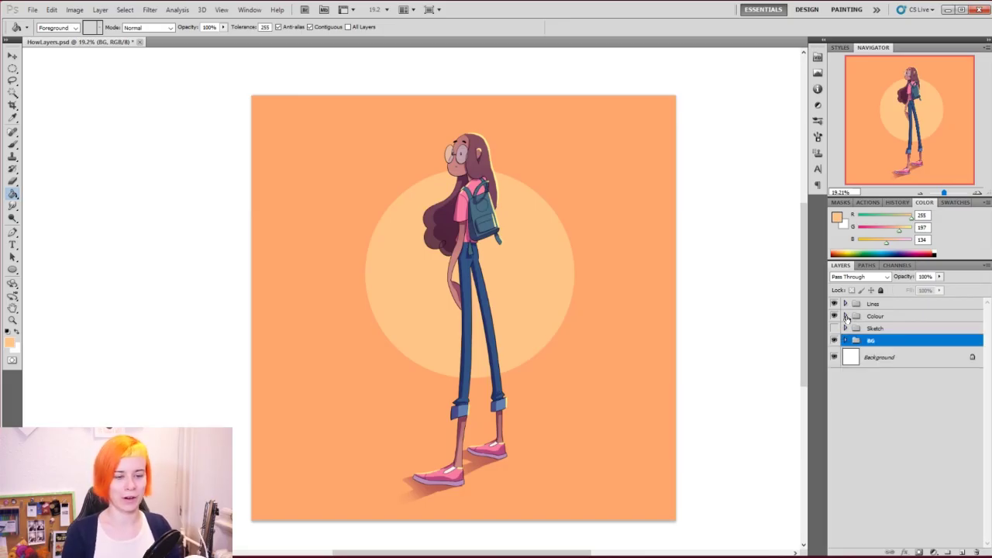
click(846, 316)
click(845, 315)
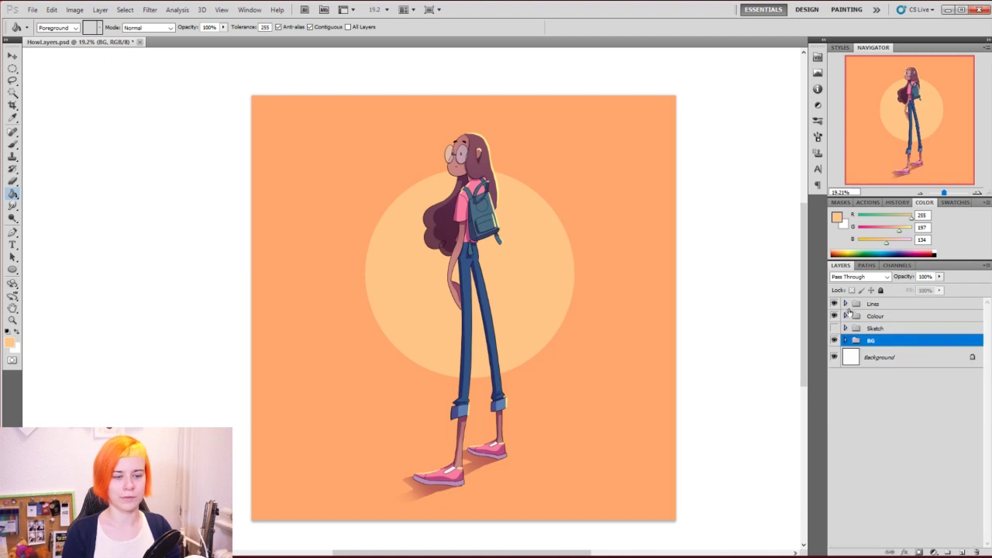
click(845, 303)
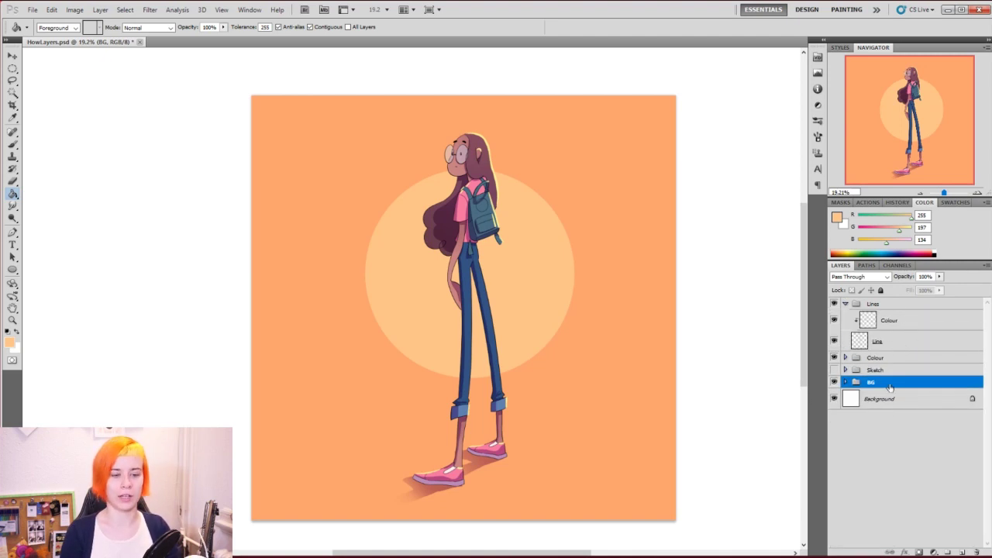
click(845, 303)
click(846, 316)
drag(989, 362, 989, 371)
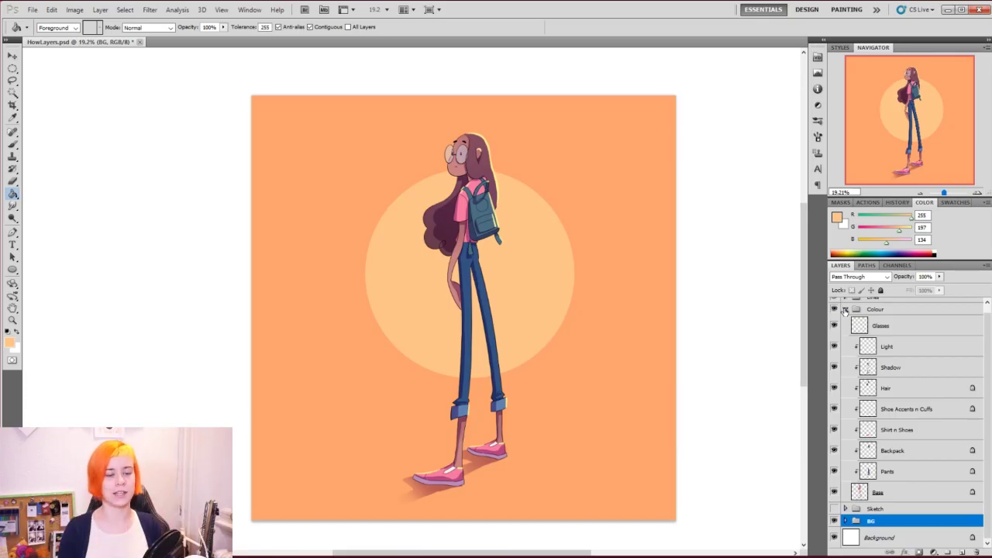
click(907, 492)
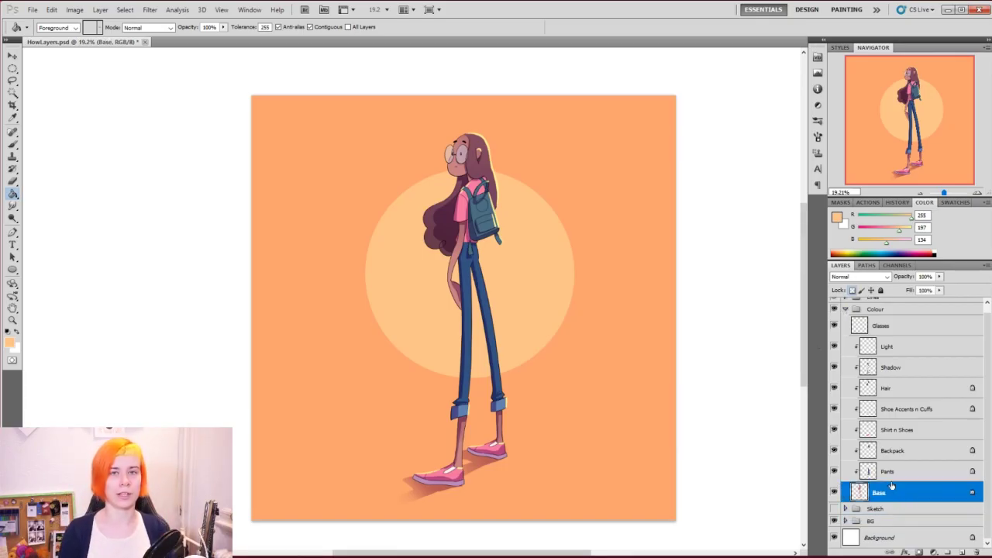